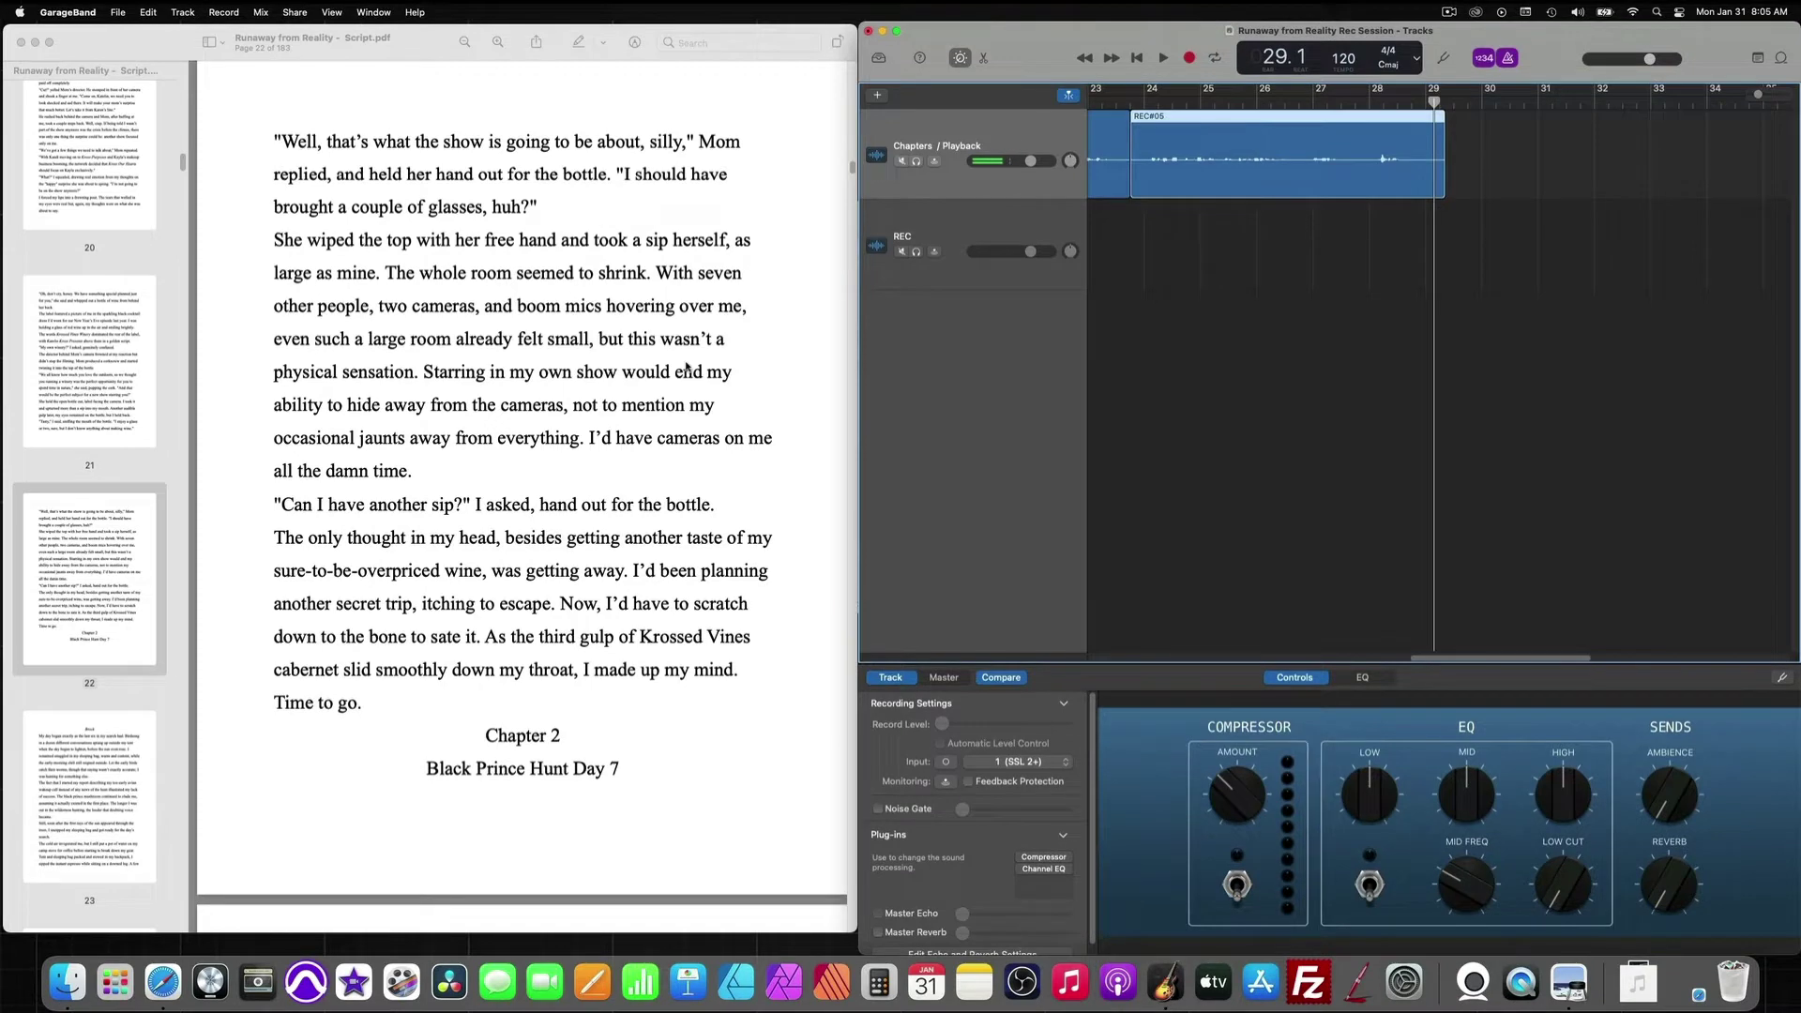
# Zoom out to show the whole take, then select regions REC#01 through REC#05 together.
pyautogui.moveTo(1757, 95); pyautogui.dragTo(1735, 94)
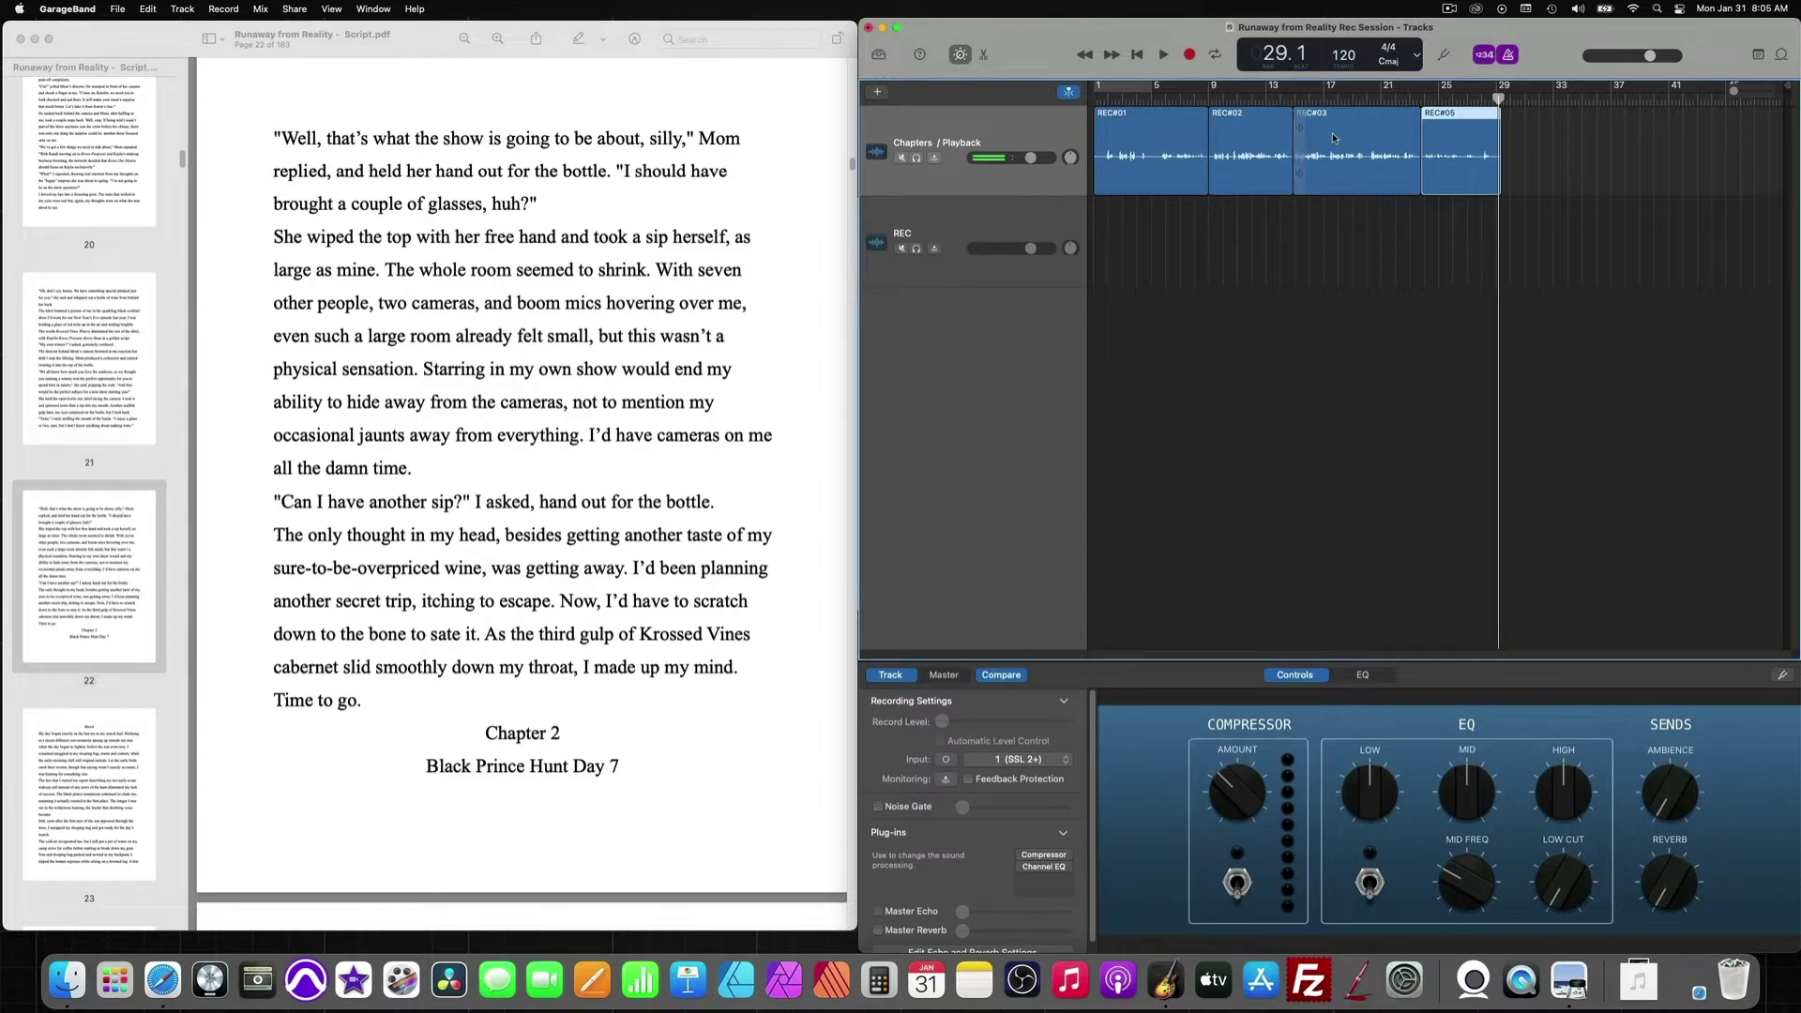
pyautogui.click(1545, 142)
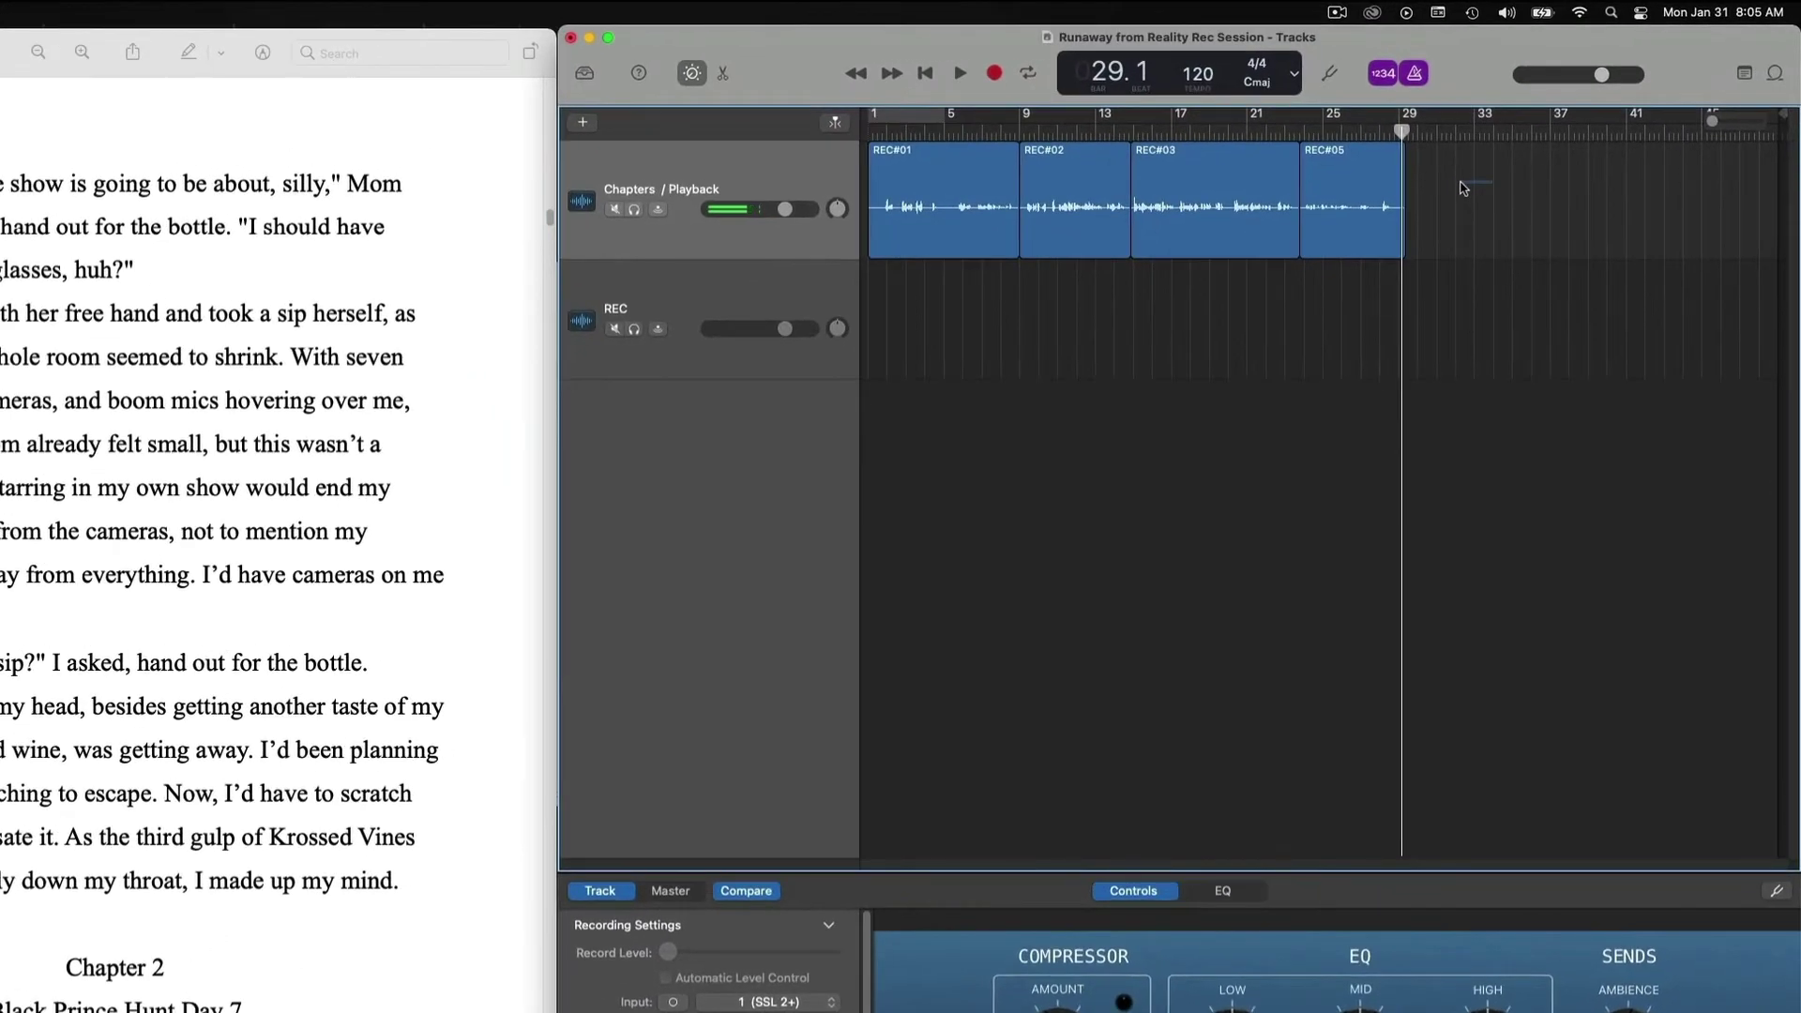
pyautogui.moveTo(1460, 188); pyautogui.dragTo(969, 218)
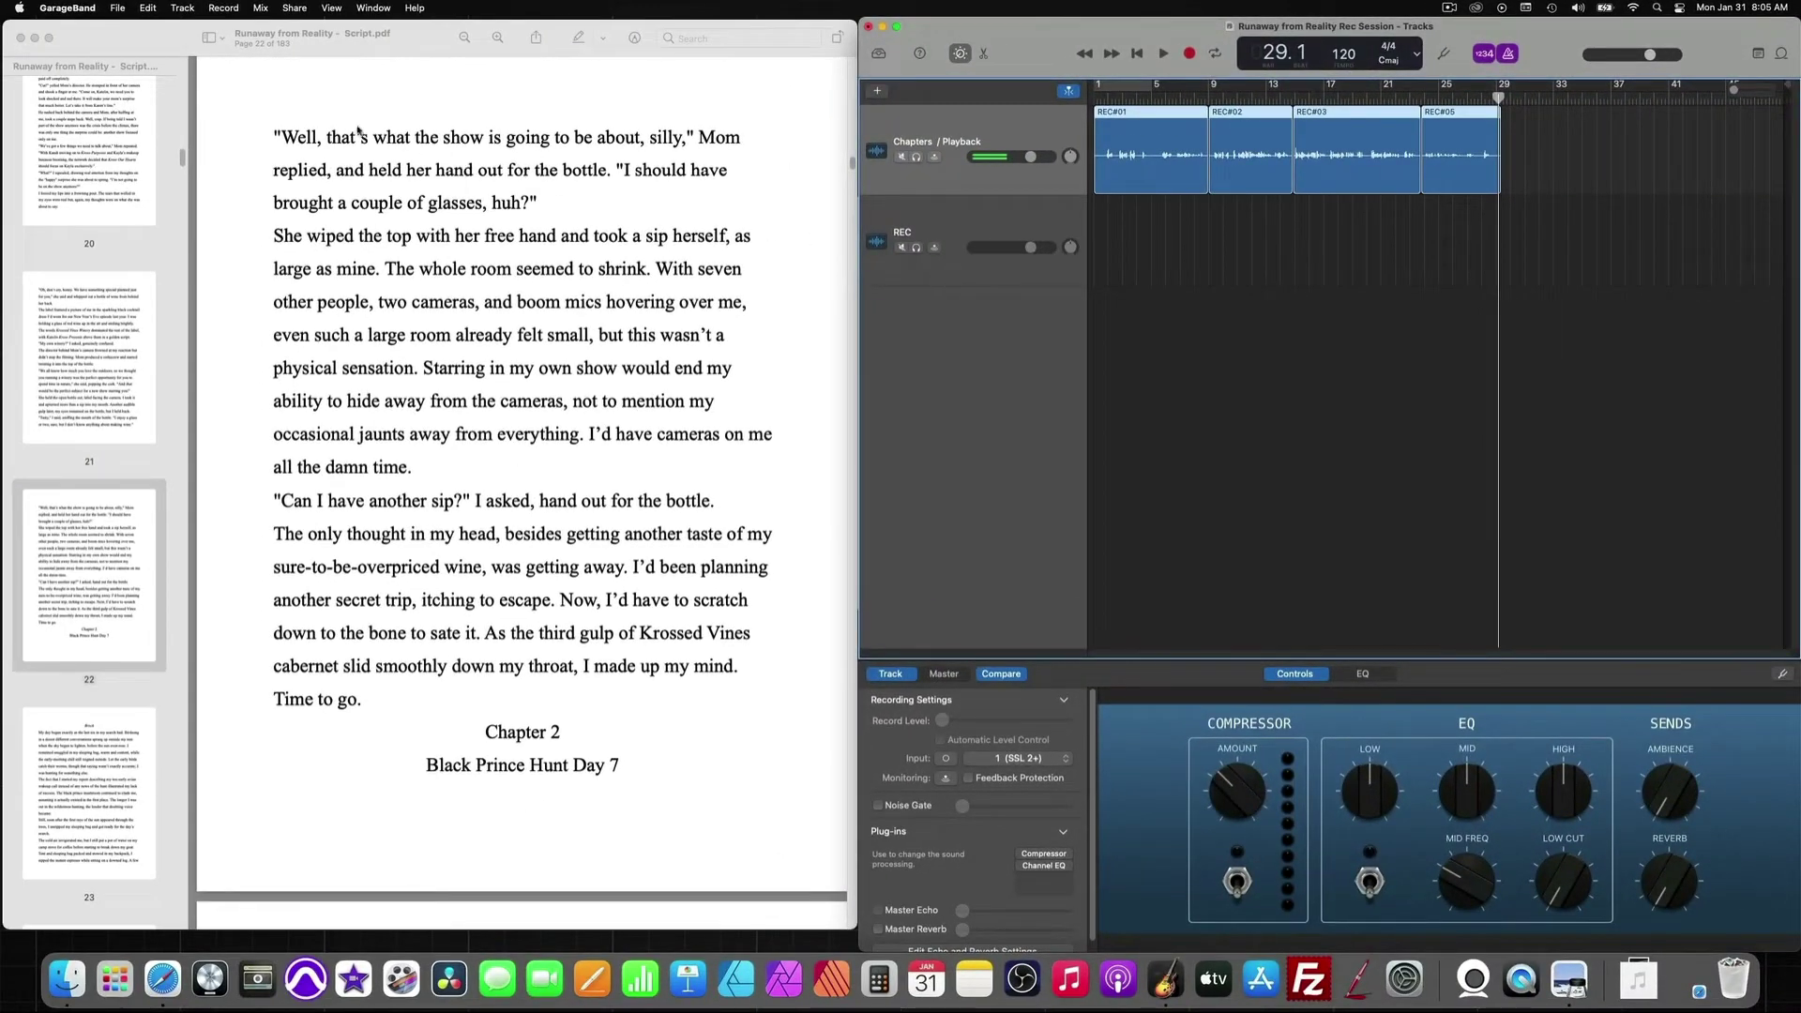
# Join the selected regions with Edit > Join Regions, creating a new audio file for them.
pyautogui.click(148, 10)
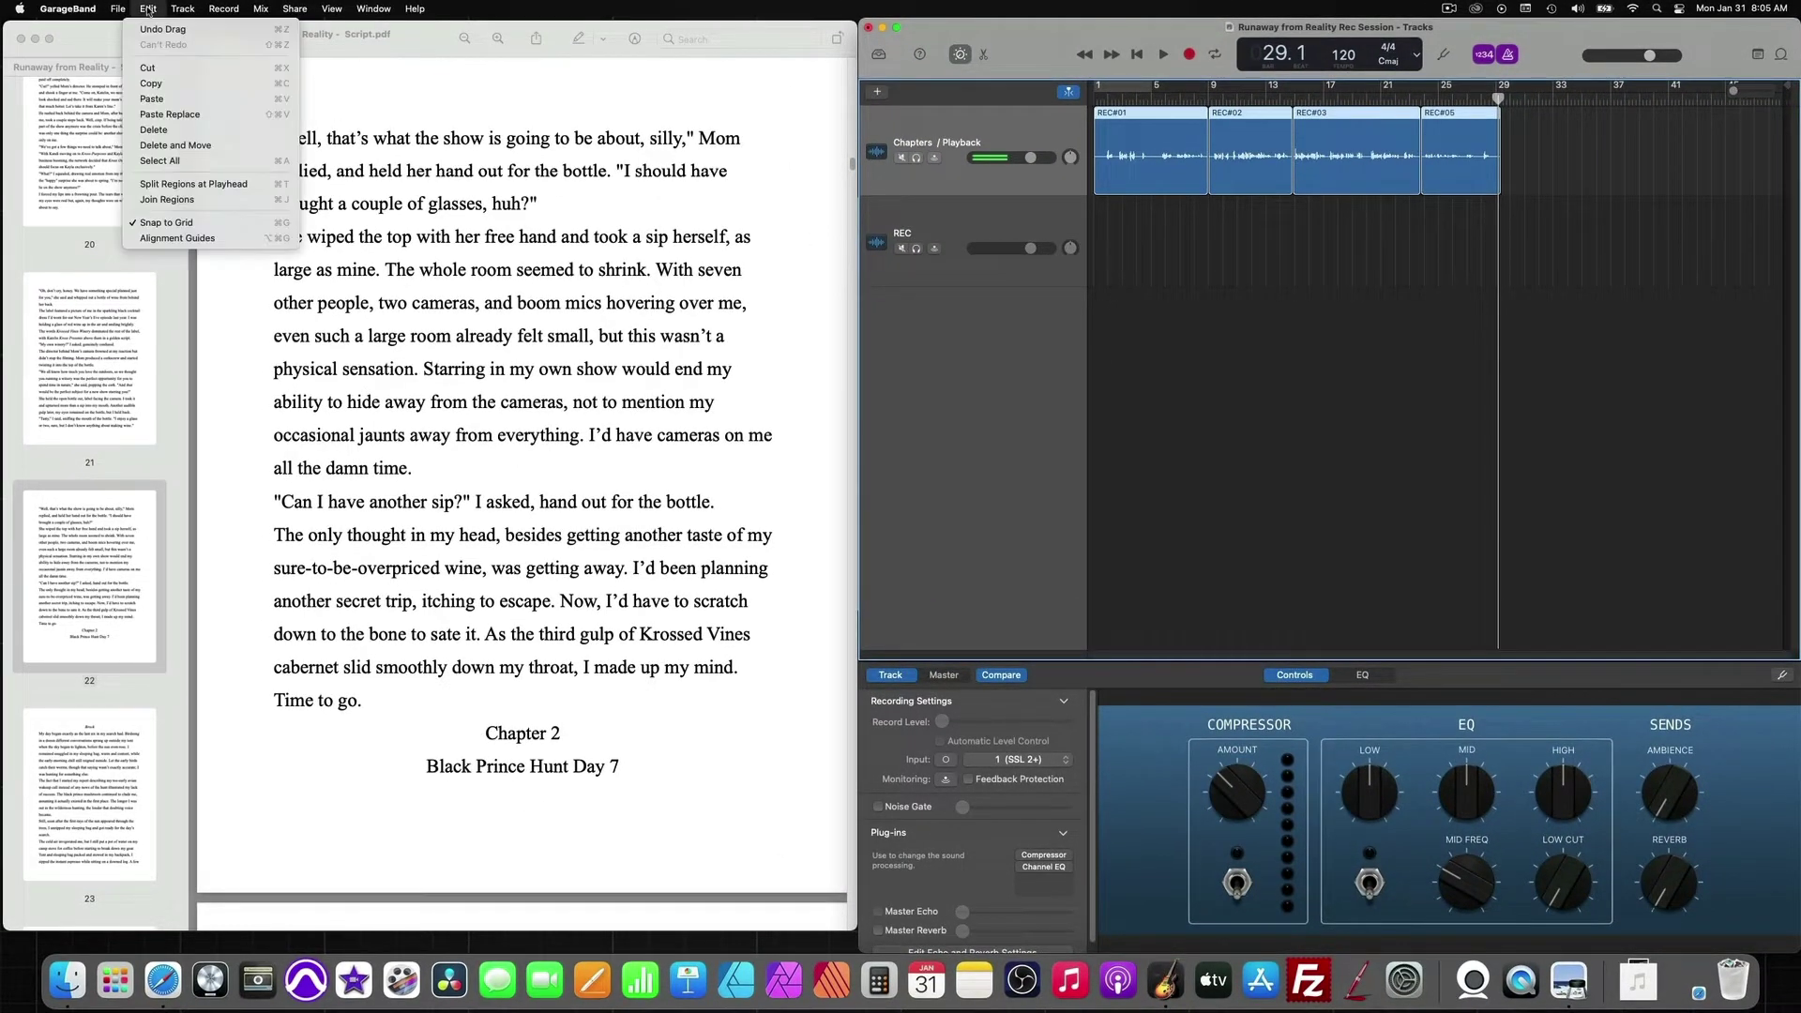
pyautogui.click(199, 200)
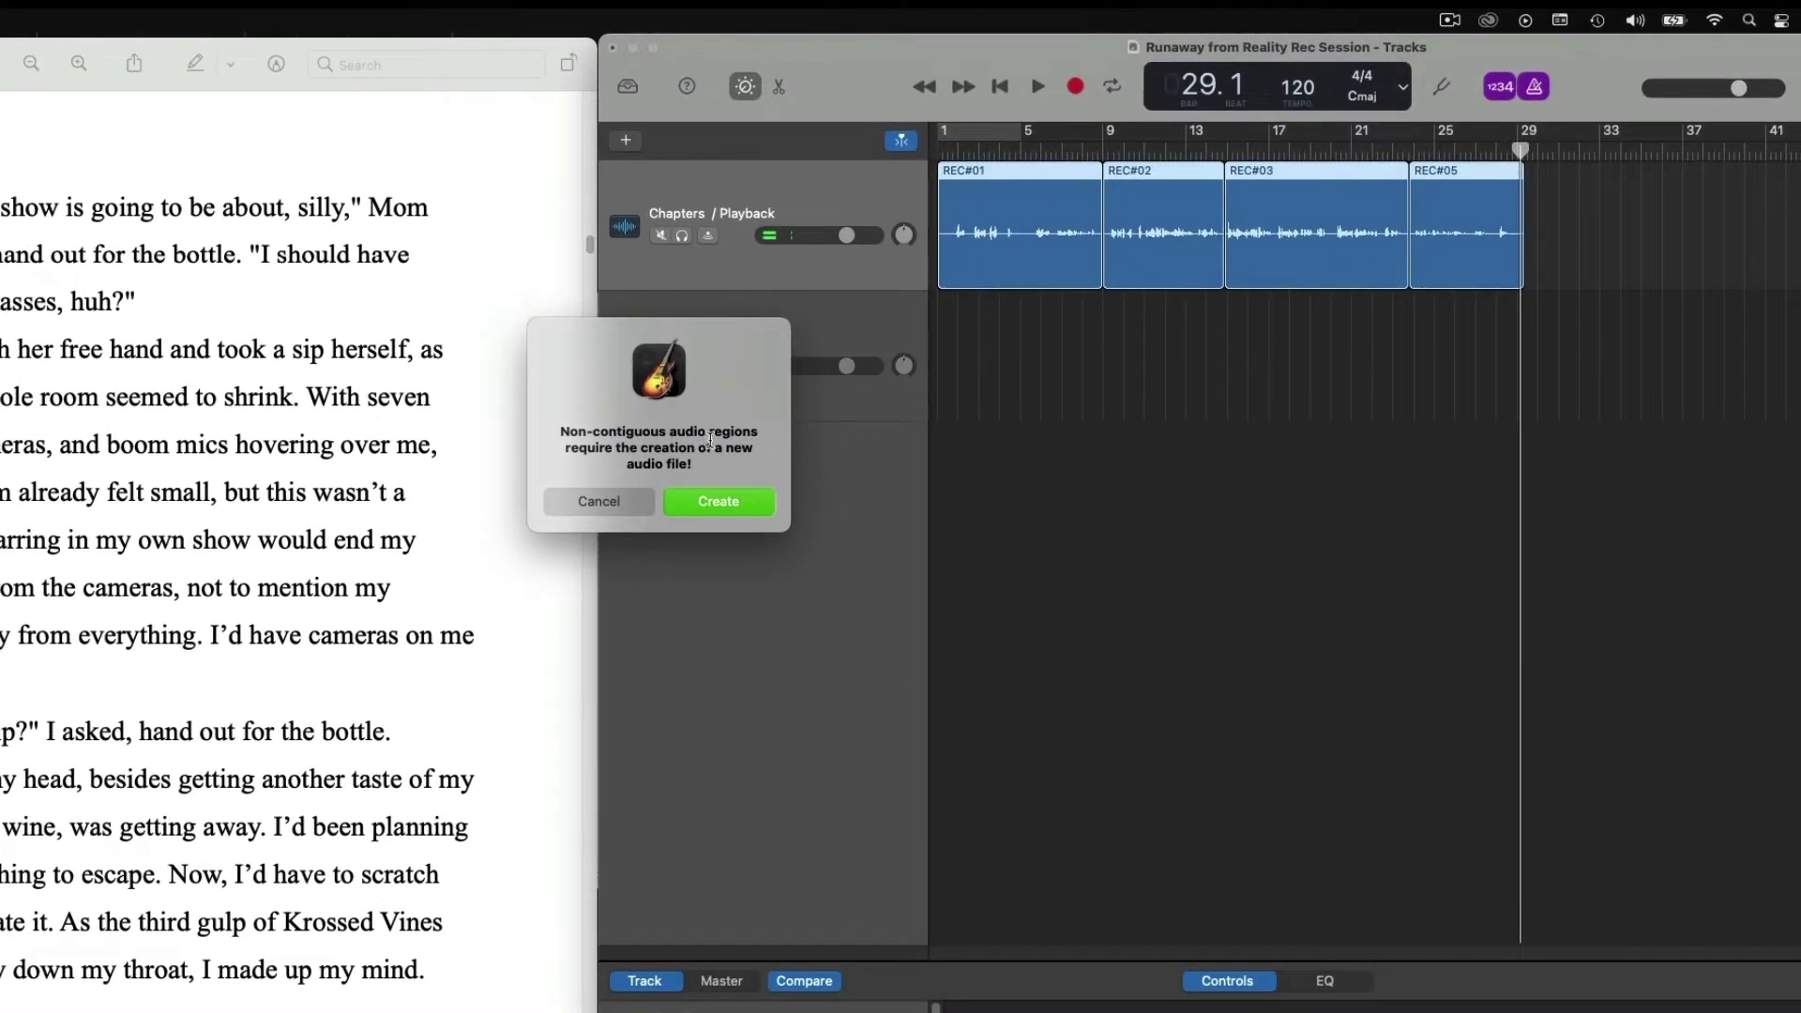
pyautogui.click(739, 506)
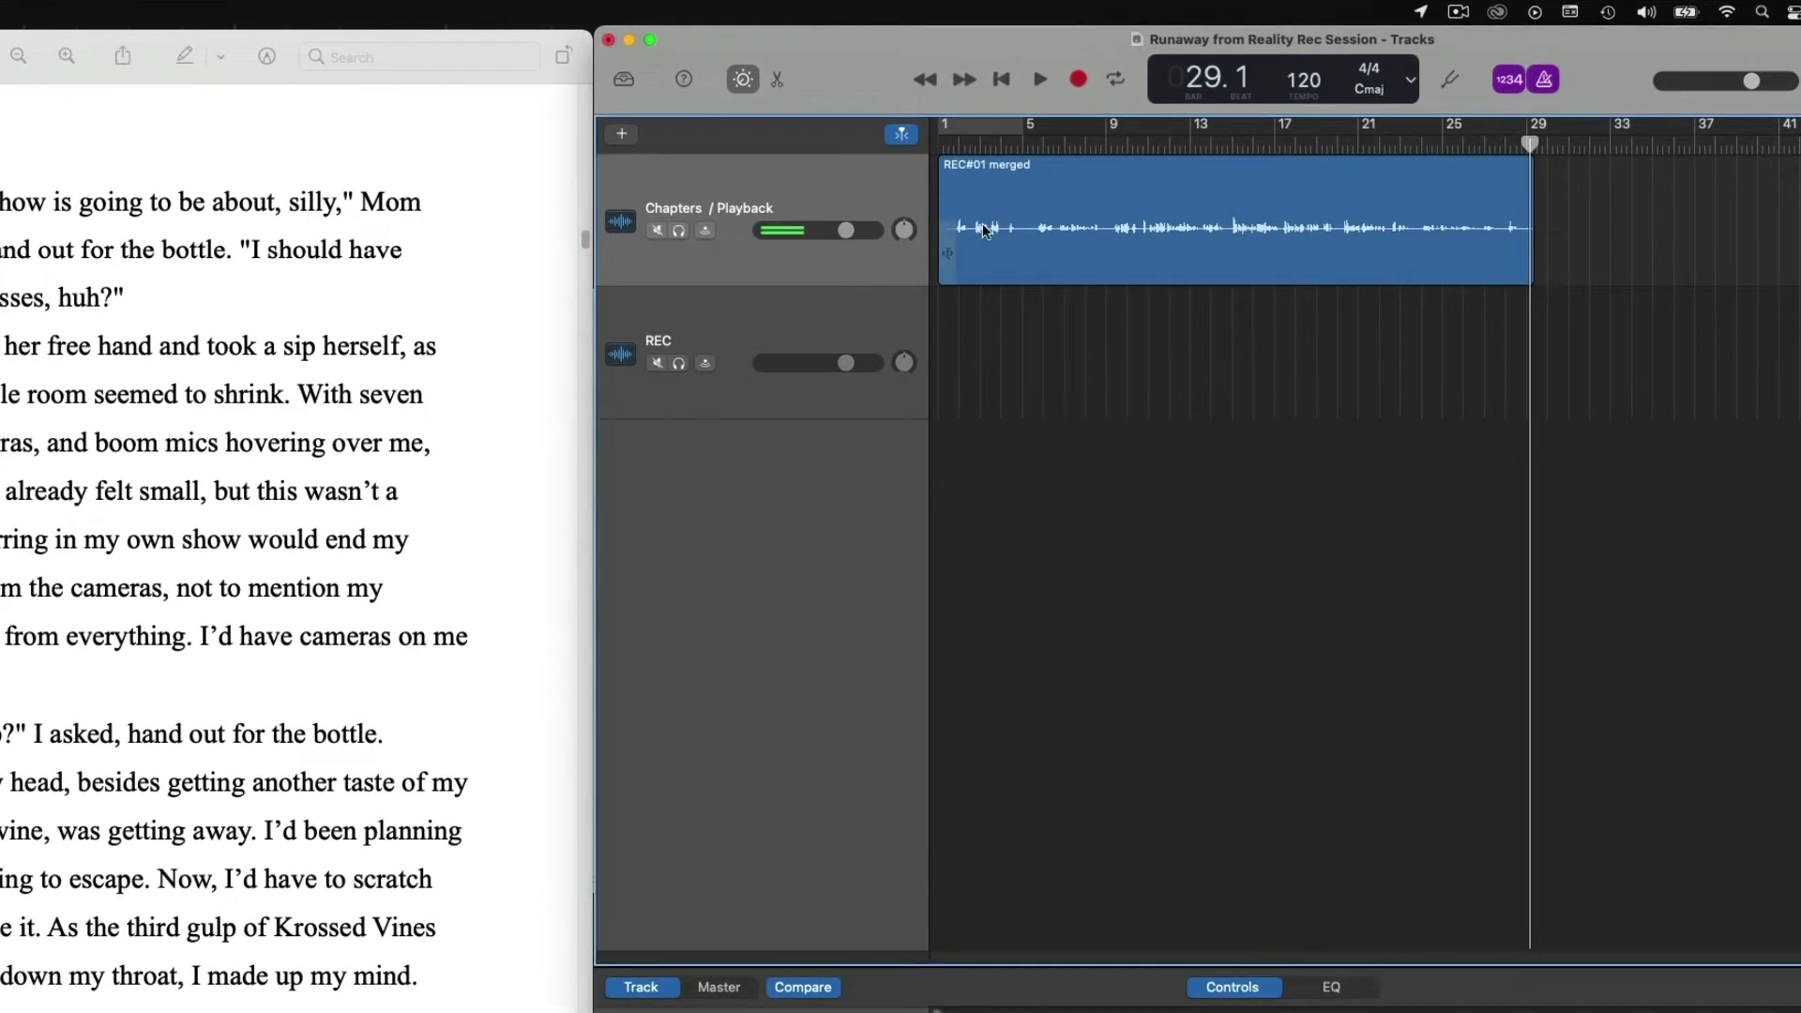
# Rename the merged region to '001_Chapter 1 - Runaway from Reality' and reselect it.
pyautogui.rightClick(1066, 197)
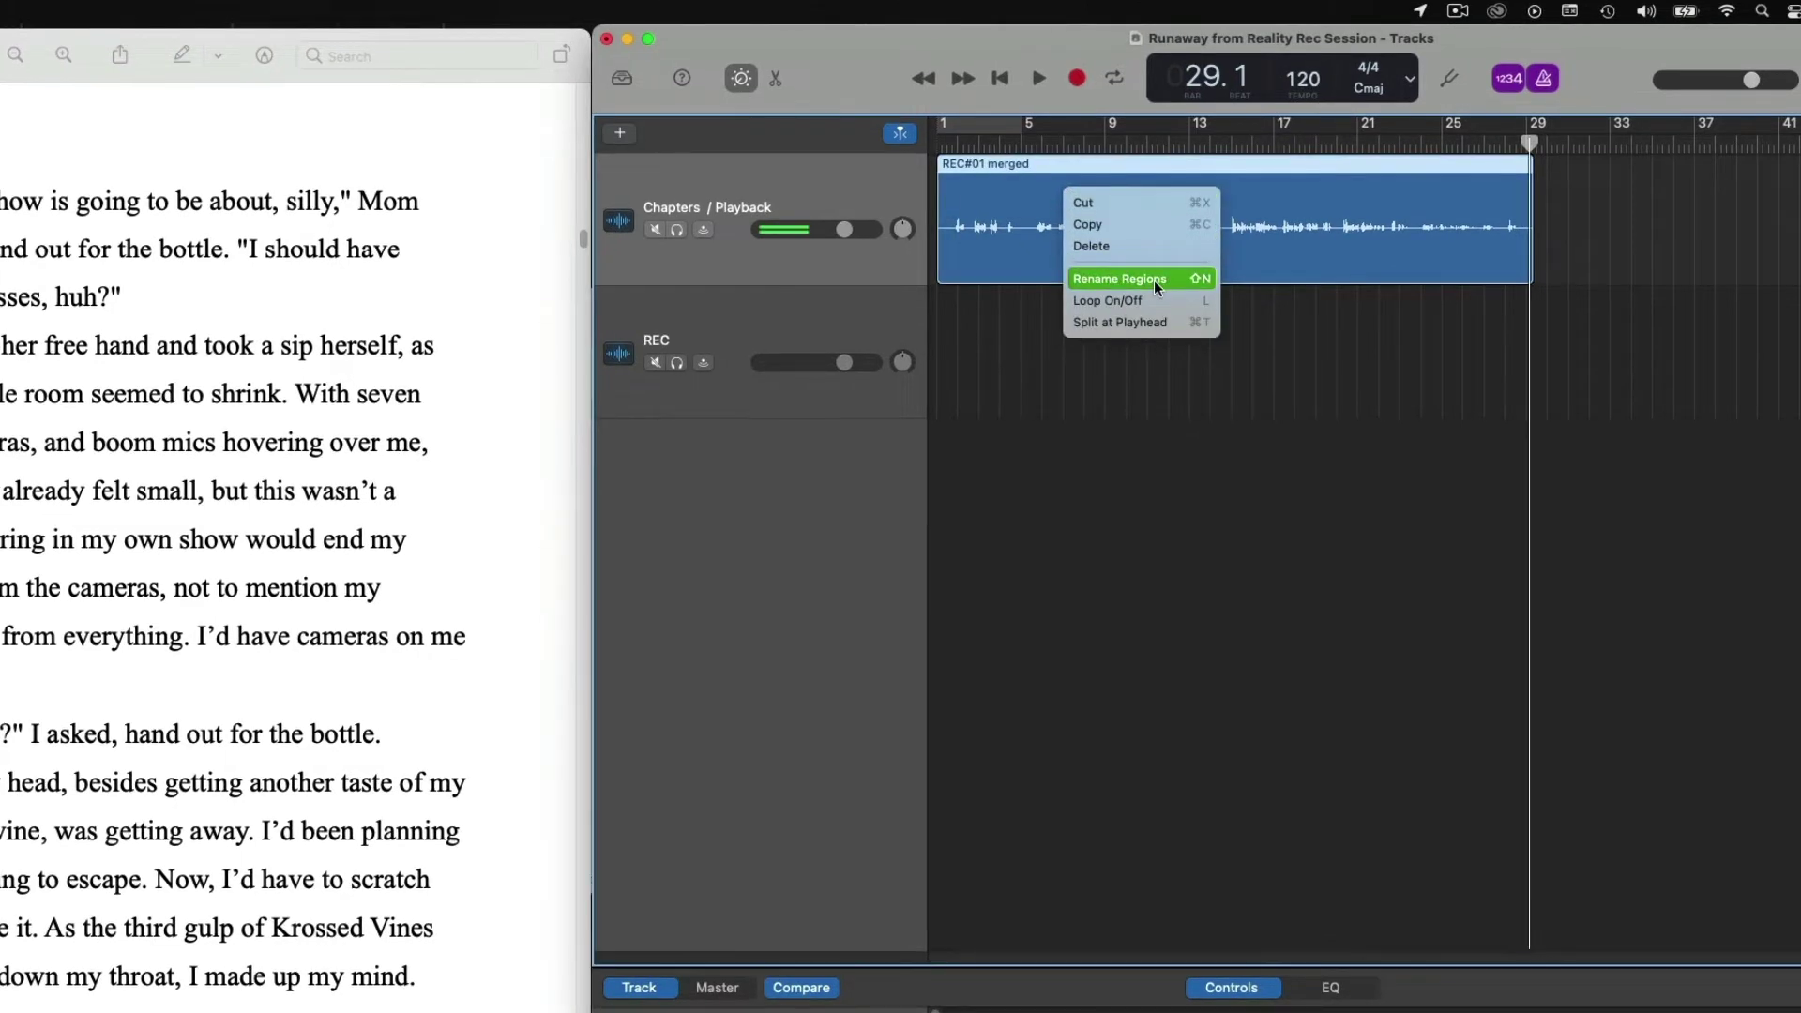
pyautogui.click(1154, 279)
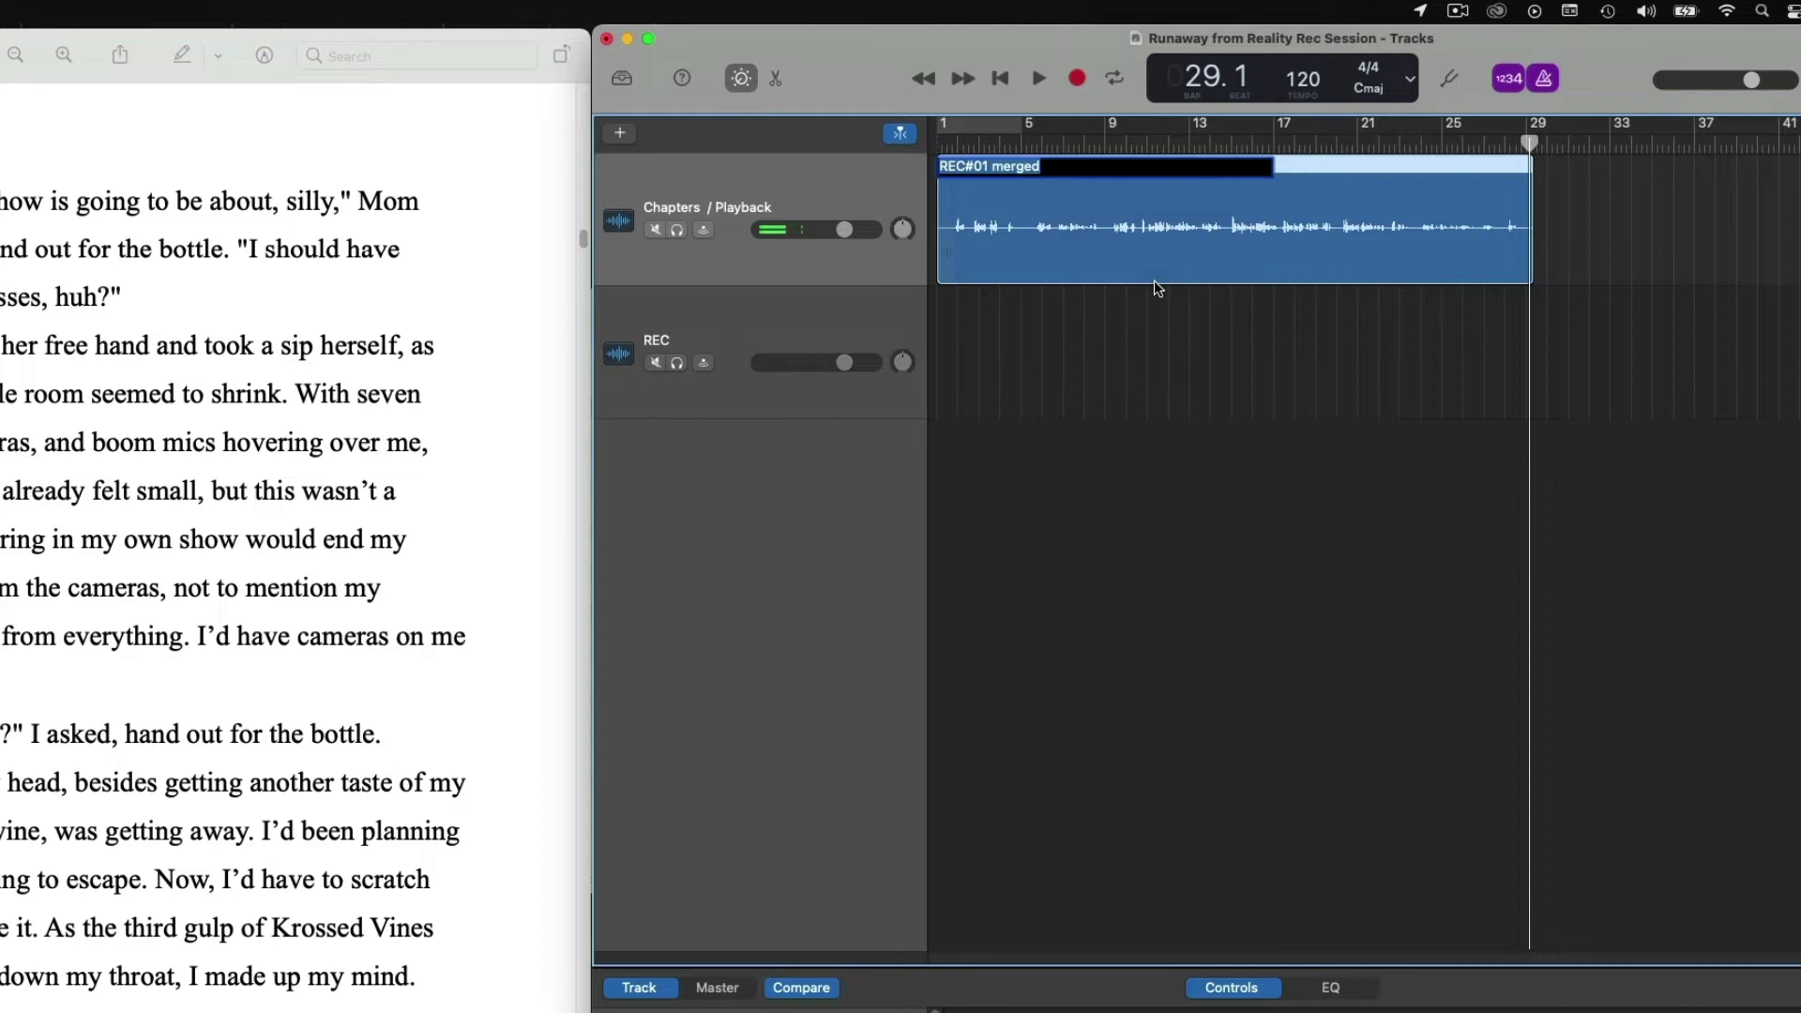
pyautogui.write('001')
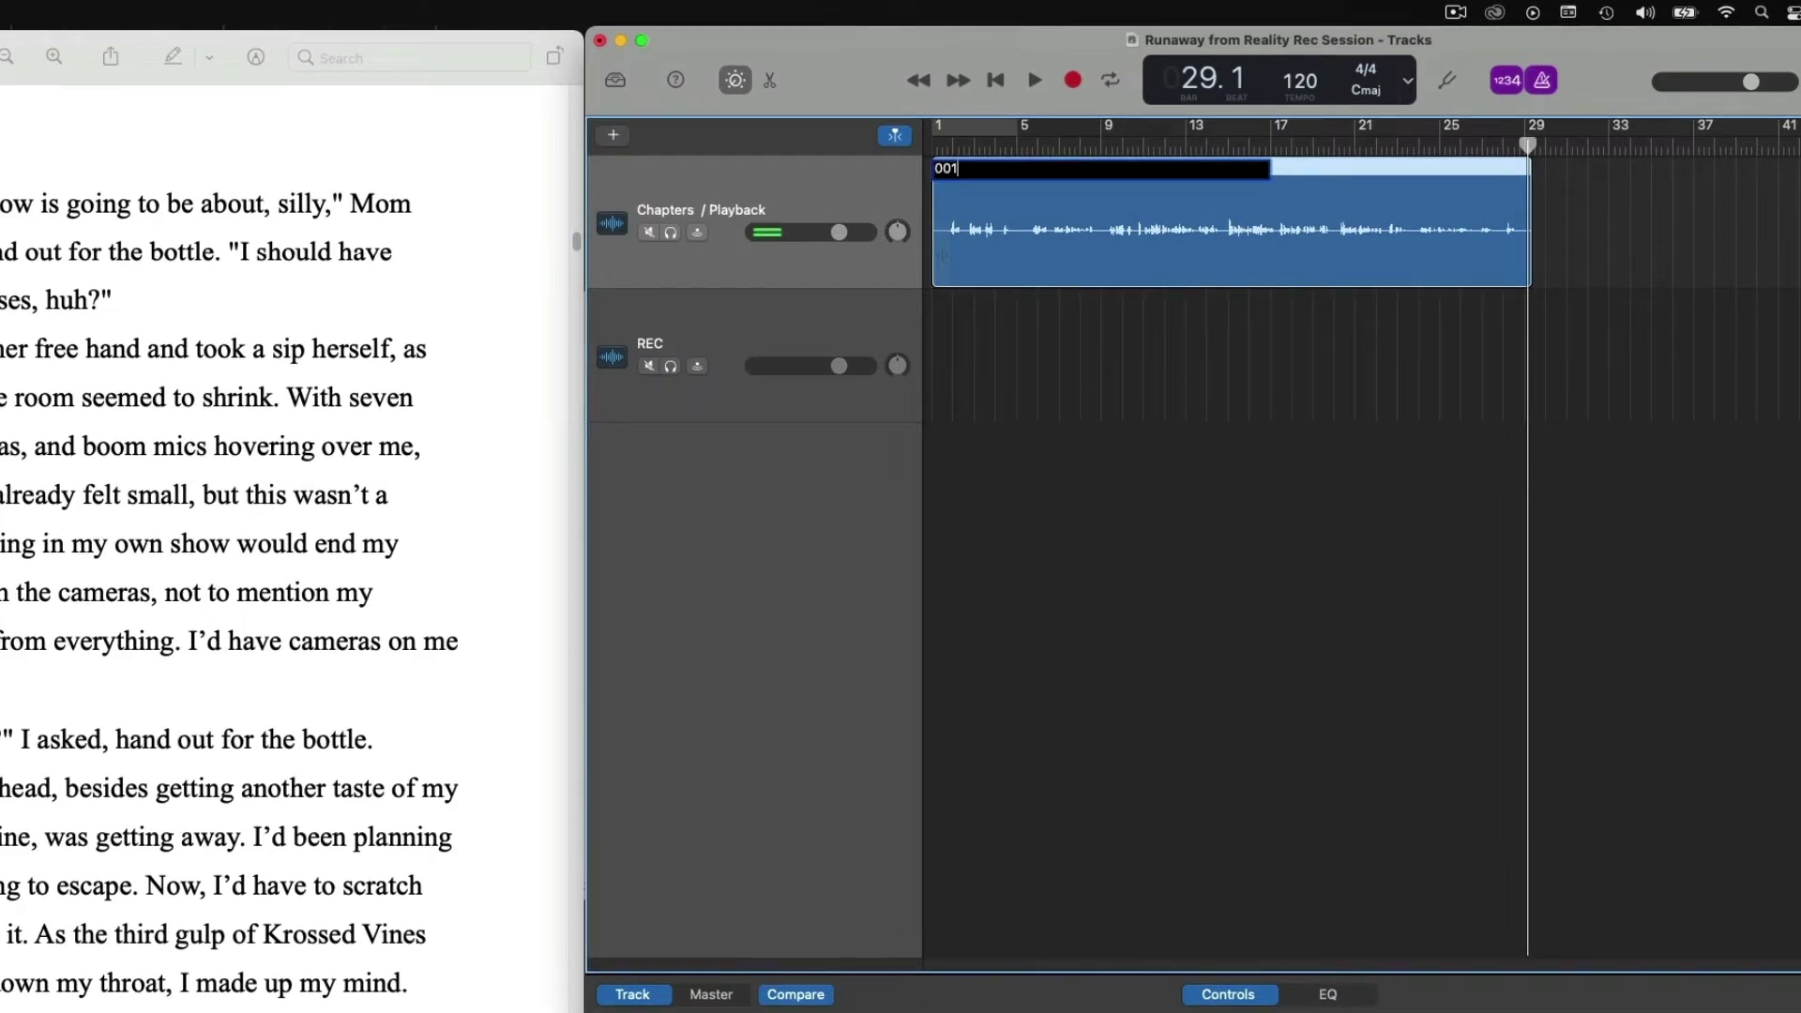
pyautogui.write('_Chapter 1 - ')
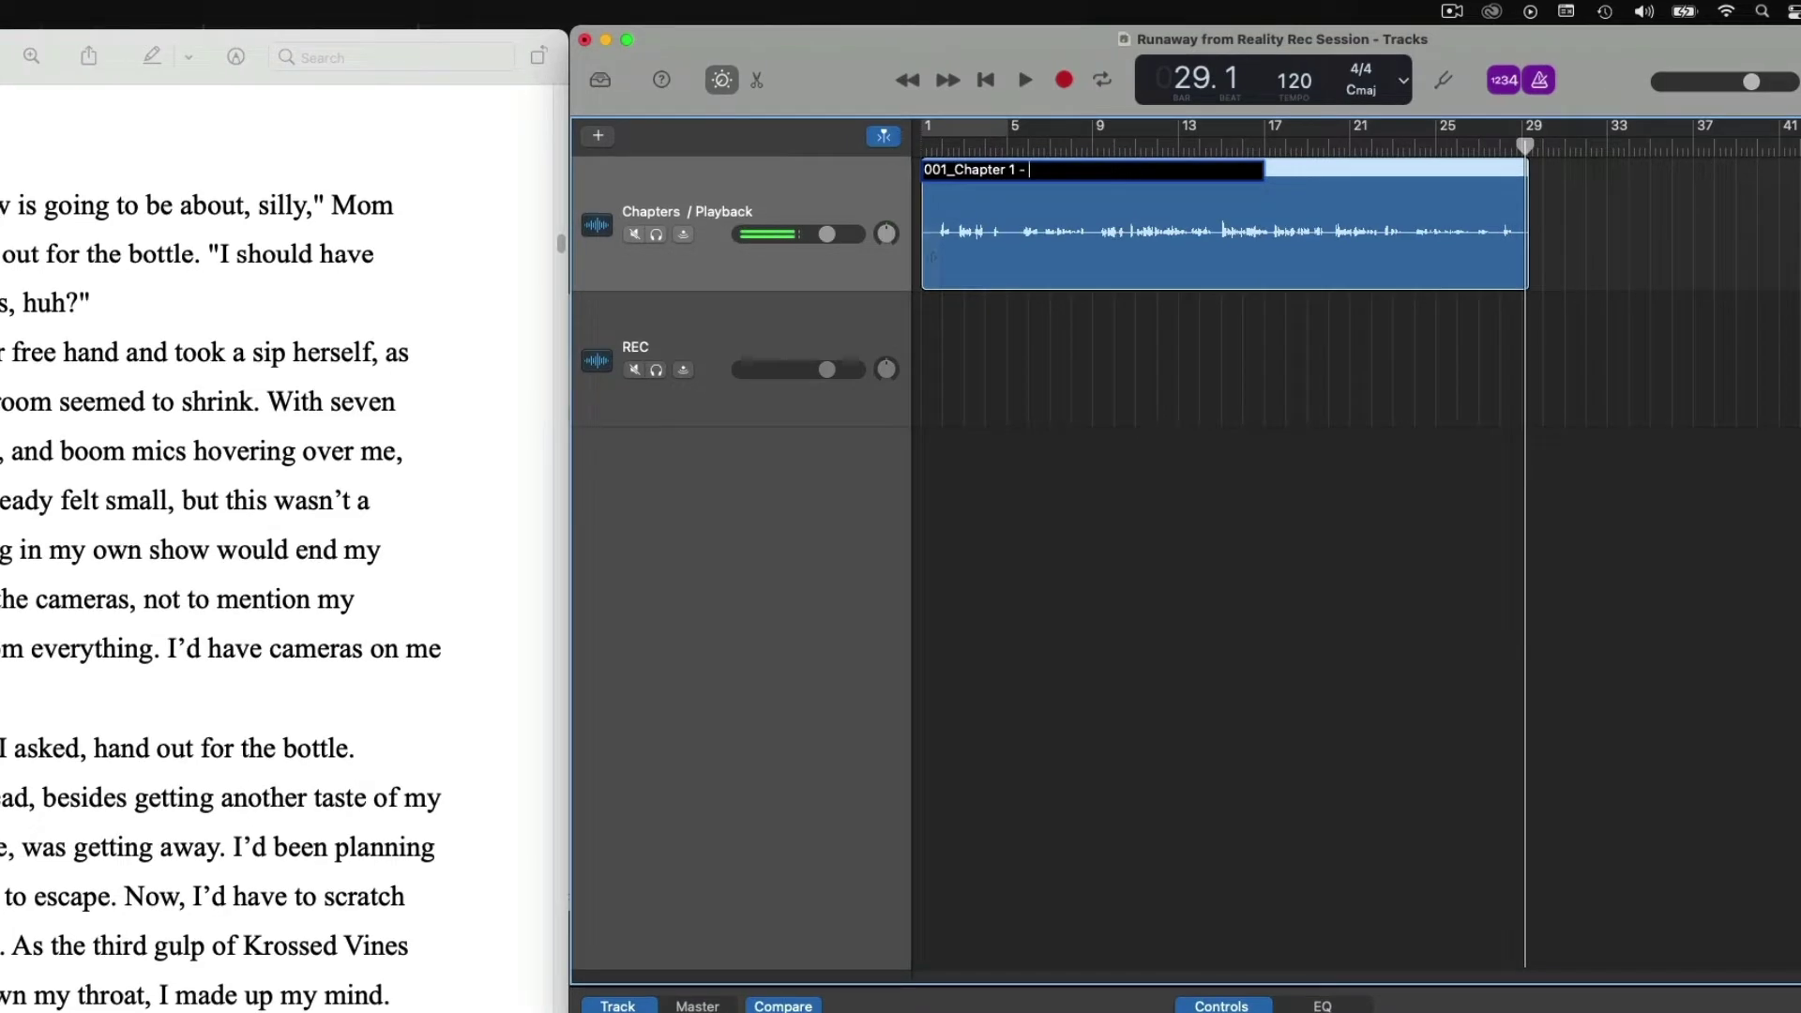
pyautogui.write('Runaway from Reality')
pyautogui.press('Return')
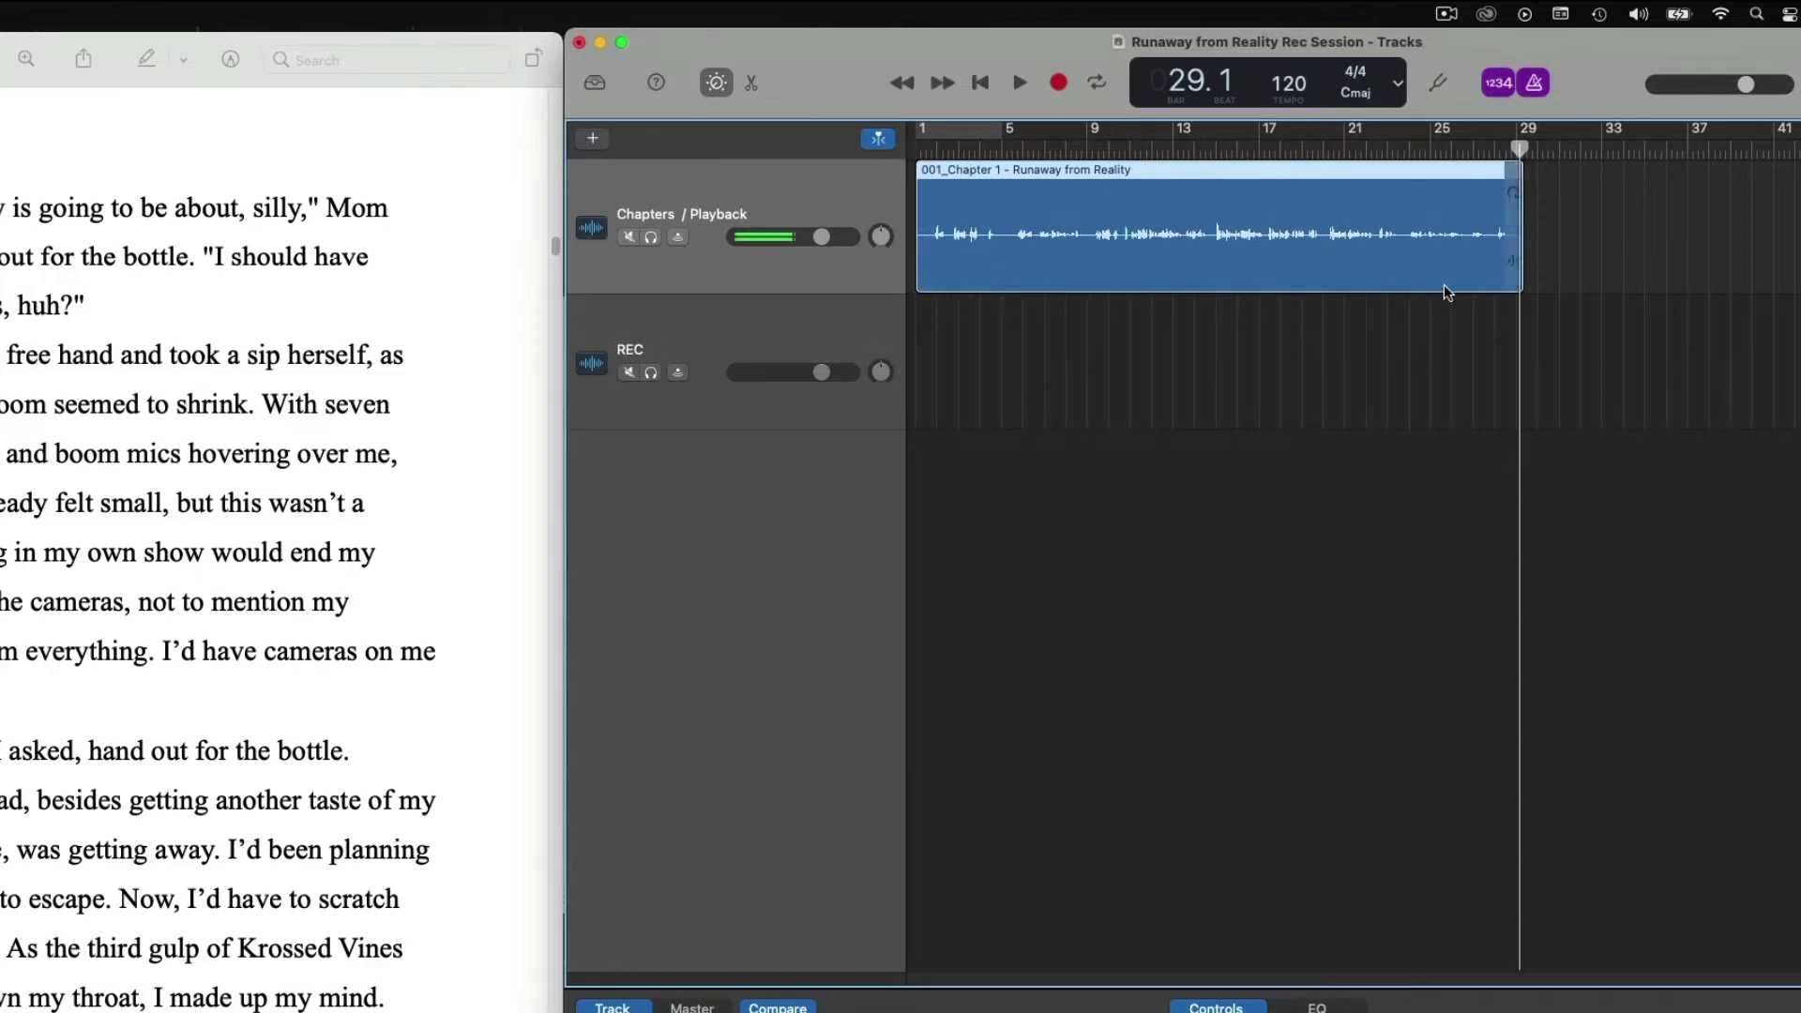
pyautogui.click(1255, 330)
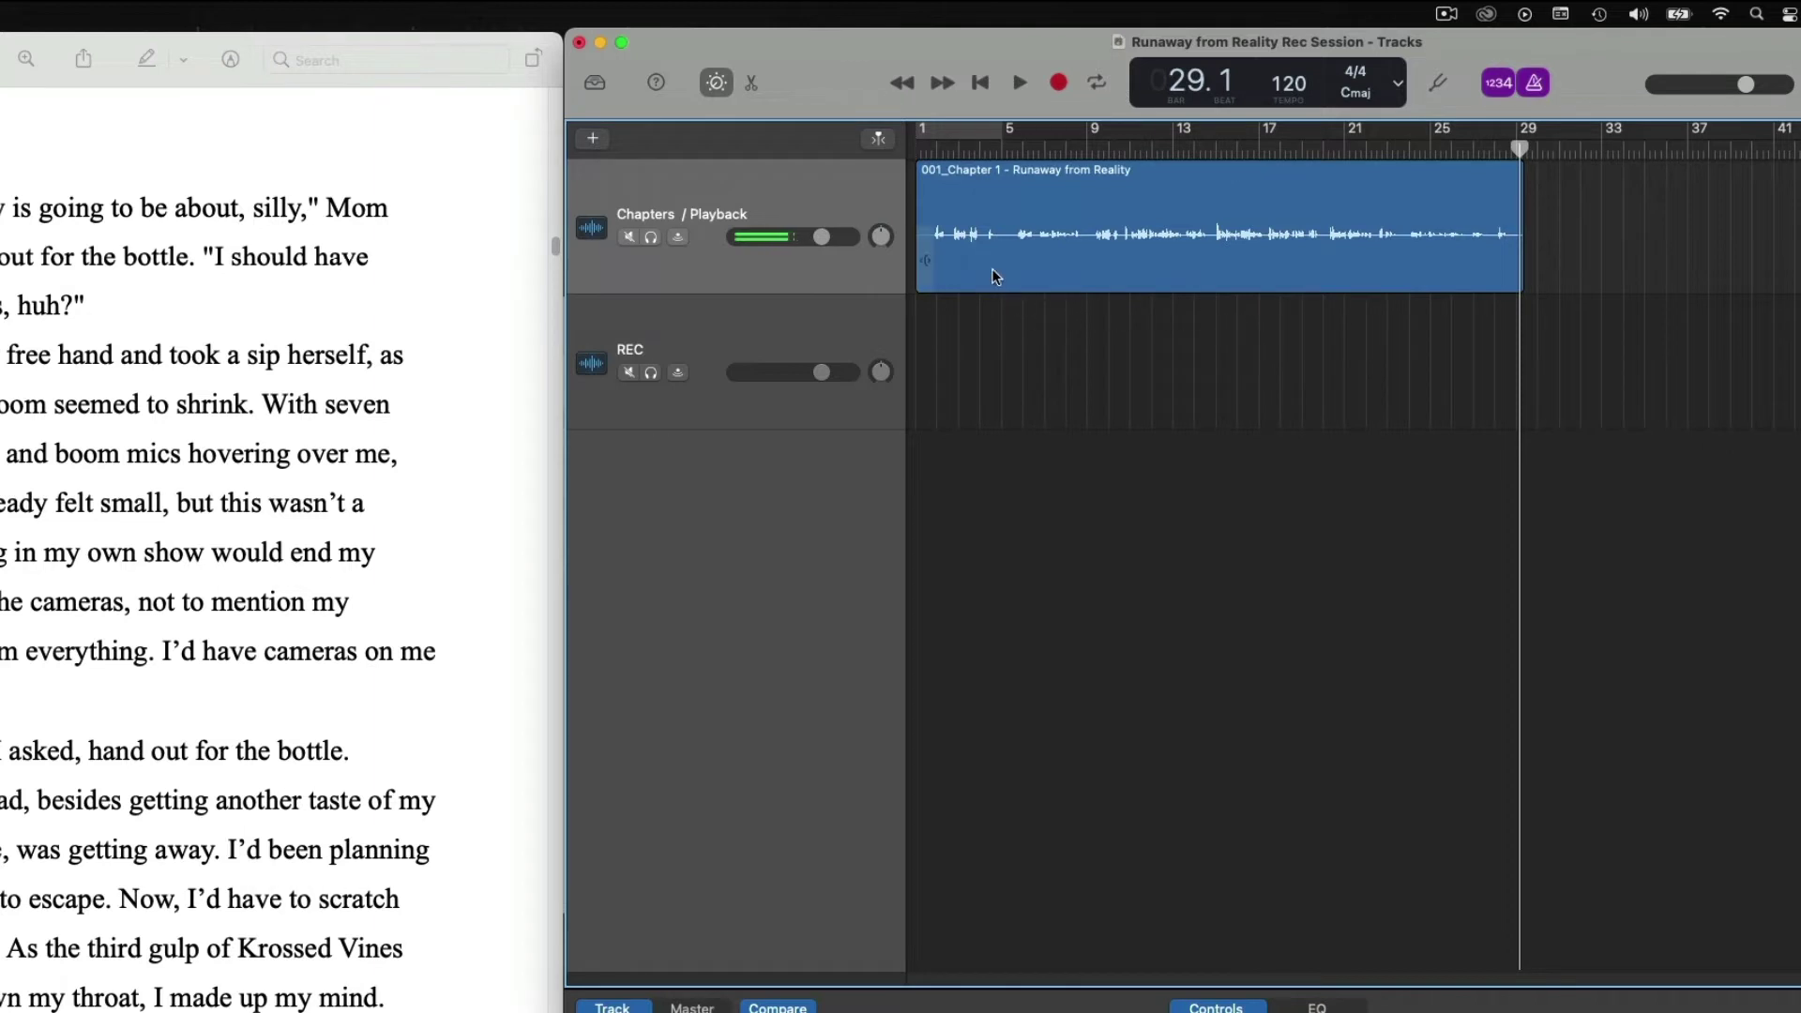
pyautogui.click(1227, 204)
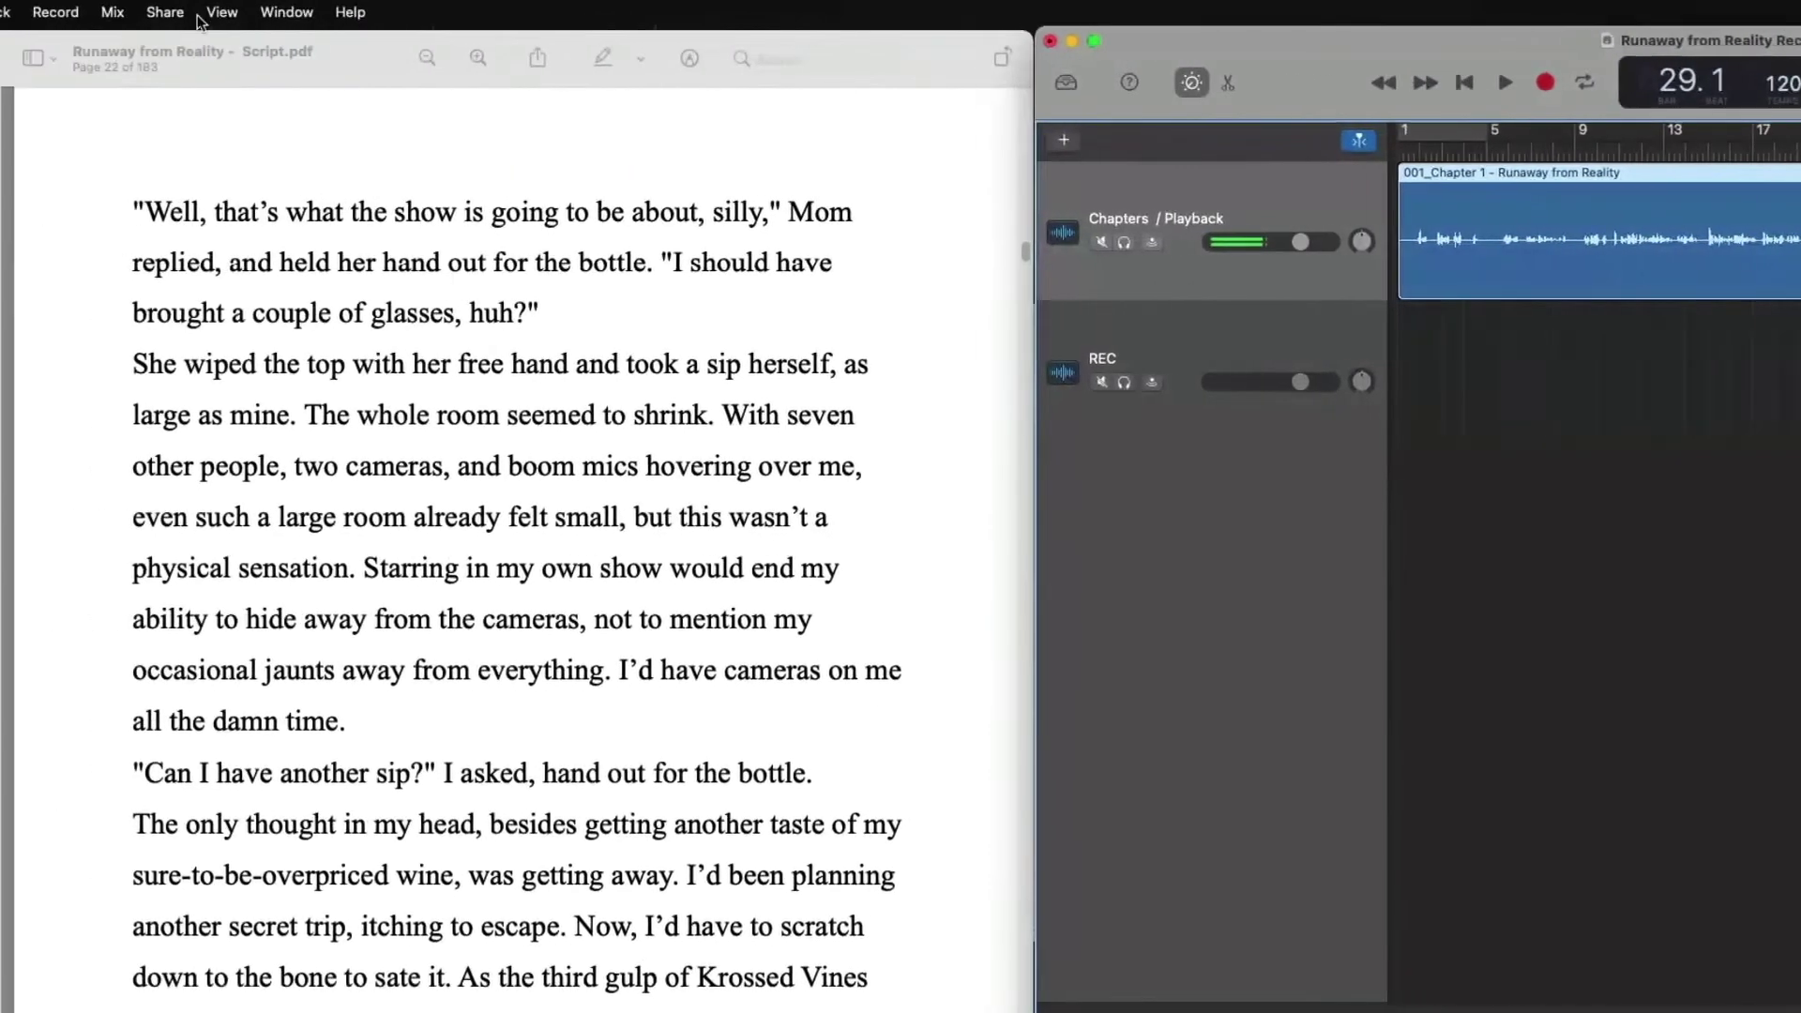
# Bring up Share > Export Song to Disk, set to WAVE, Uncompressed 16-bit (CD Quality).
pyautogui.click(167, 13)
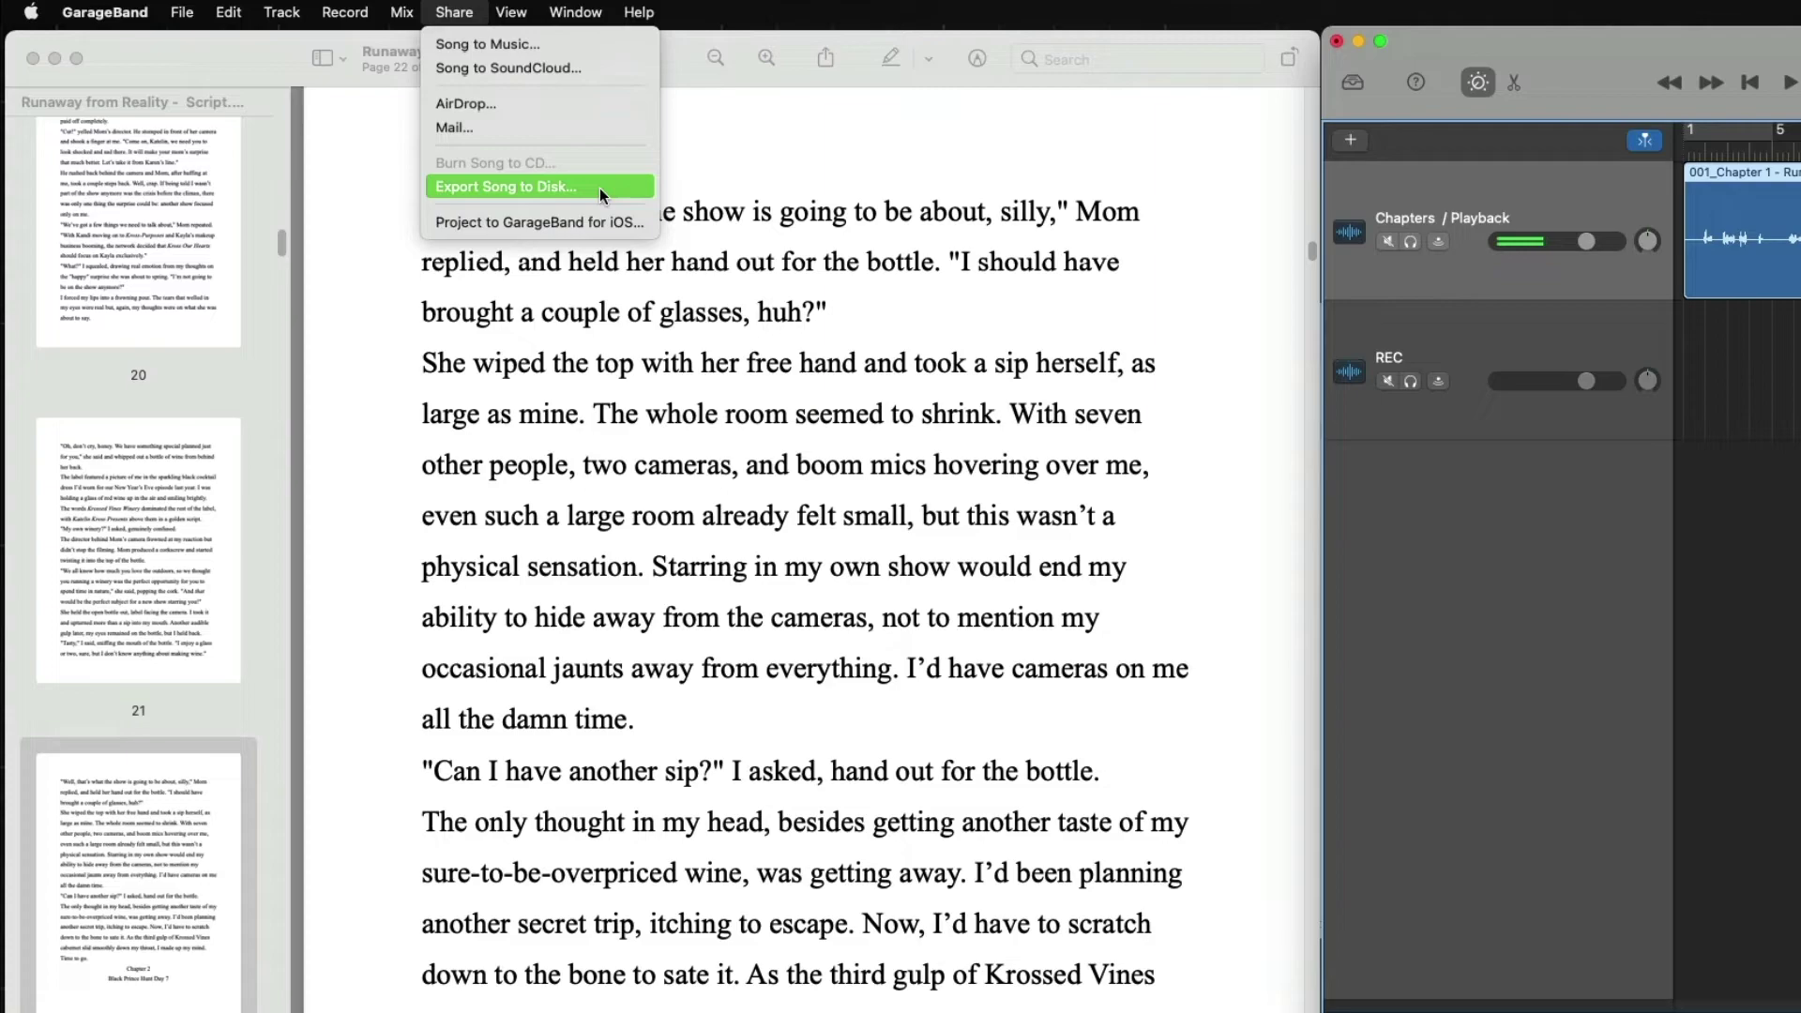
pyautogui.click(599, 188)
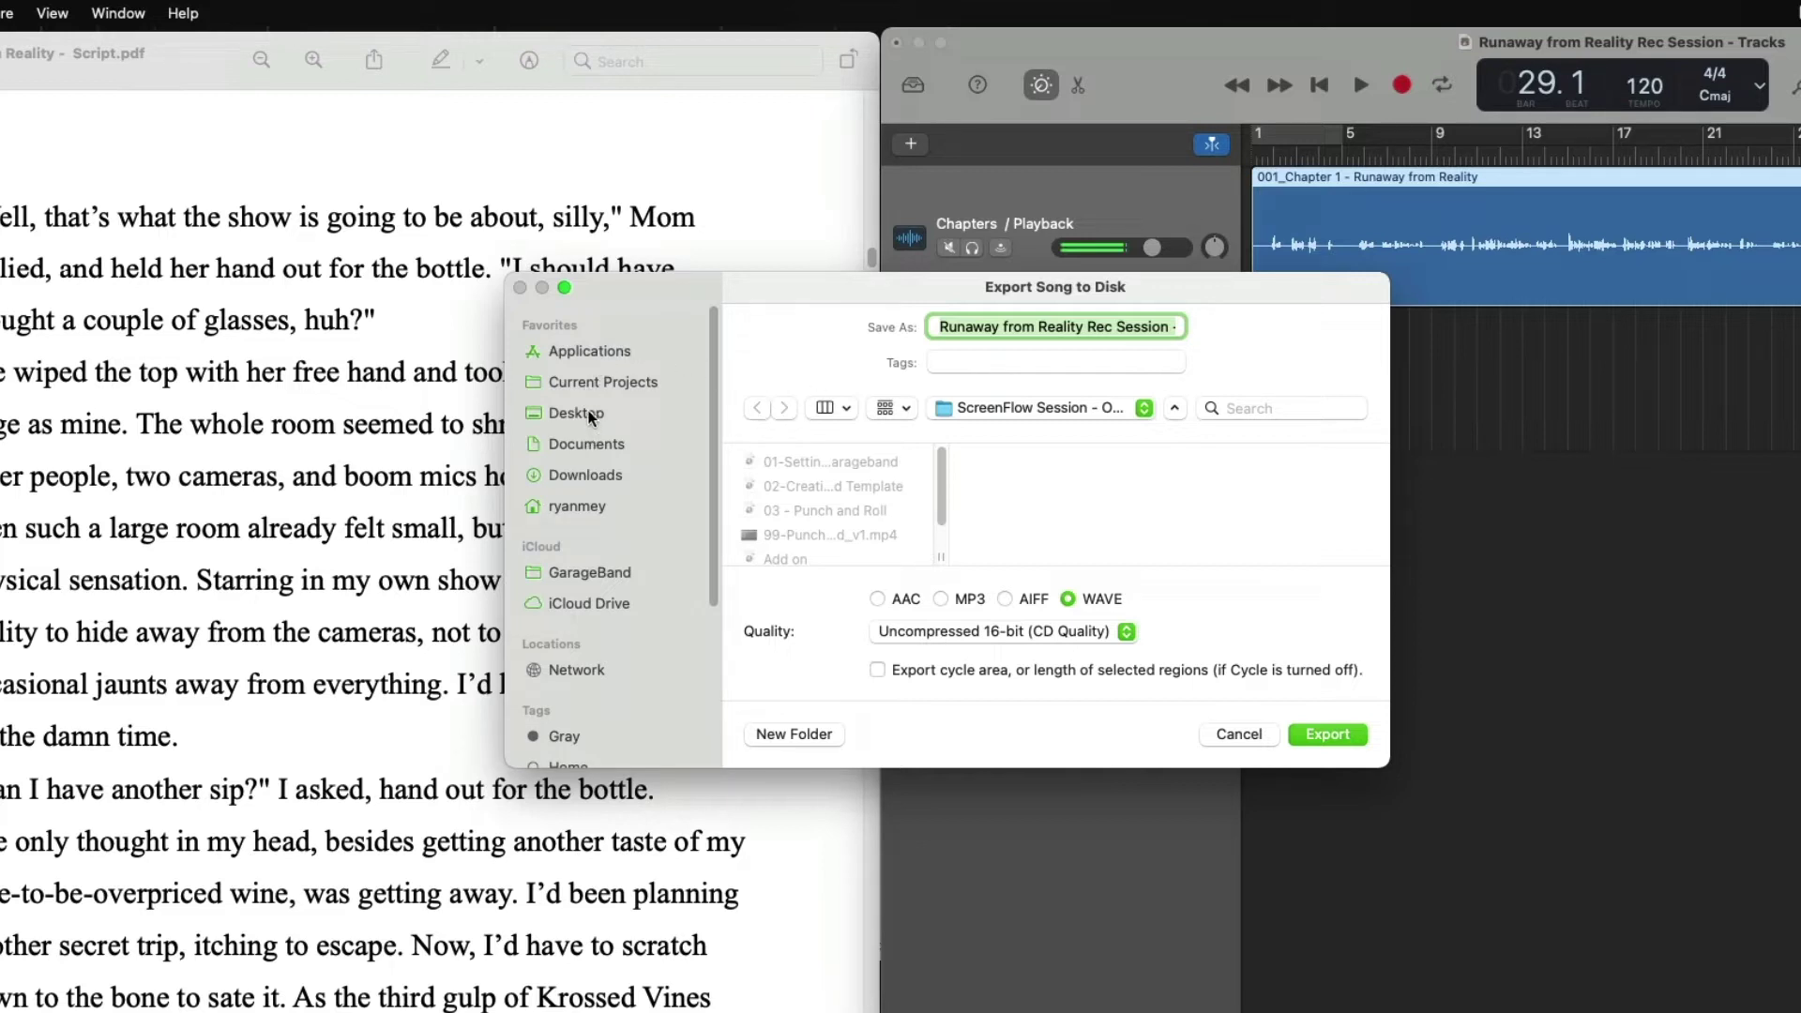
# Aim the export at the Desktop's Runaway from Reality folder and enlarge the dialog.
pyautogui.click(591, 415)
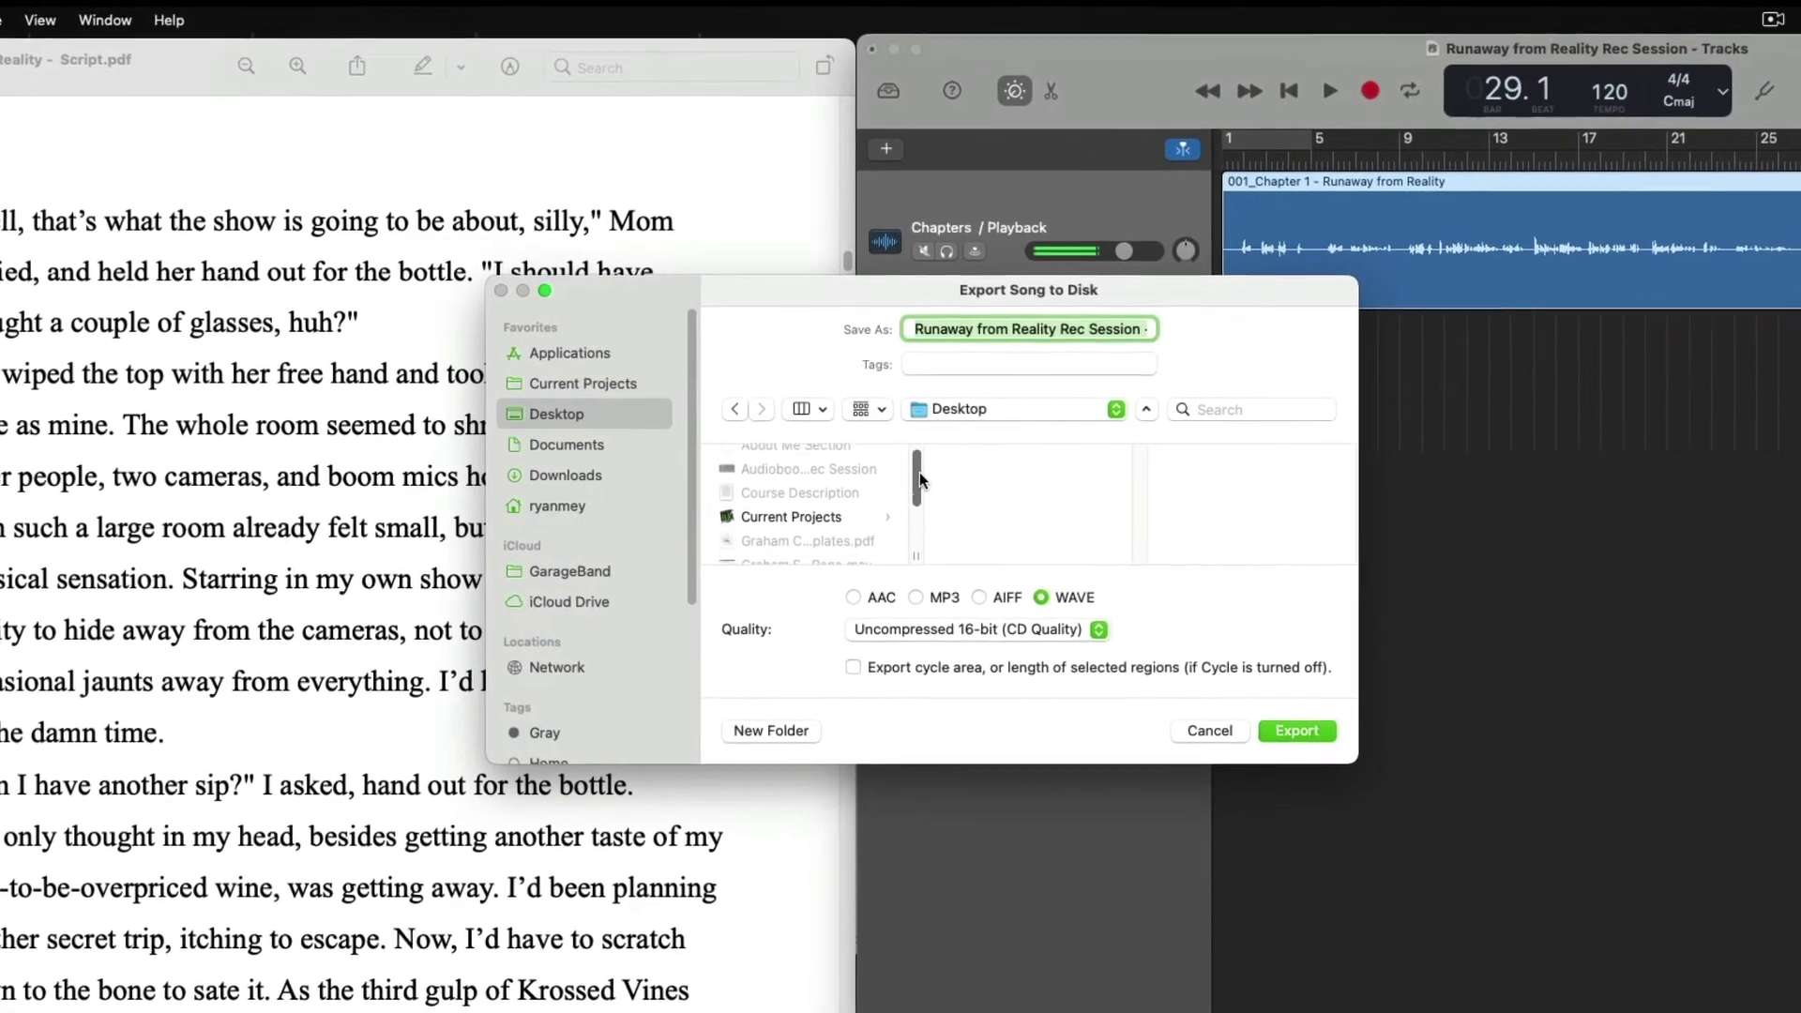
pyautogui.moveTo(919, 479)
pyautogui.mouseDown()
pyautogui.moveTo(919, 501)
pyautogui.moveTo(898, 494)
pyautogui.mouseUp()
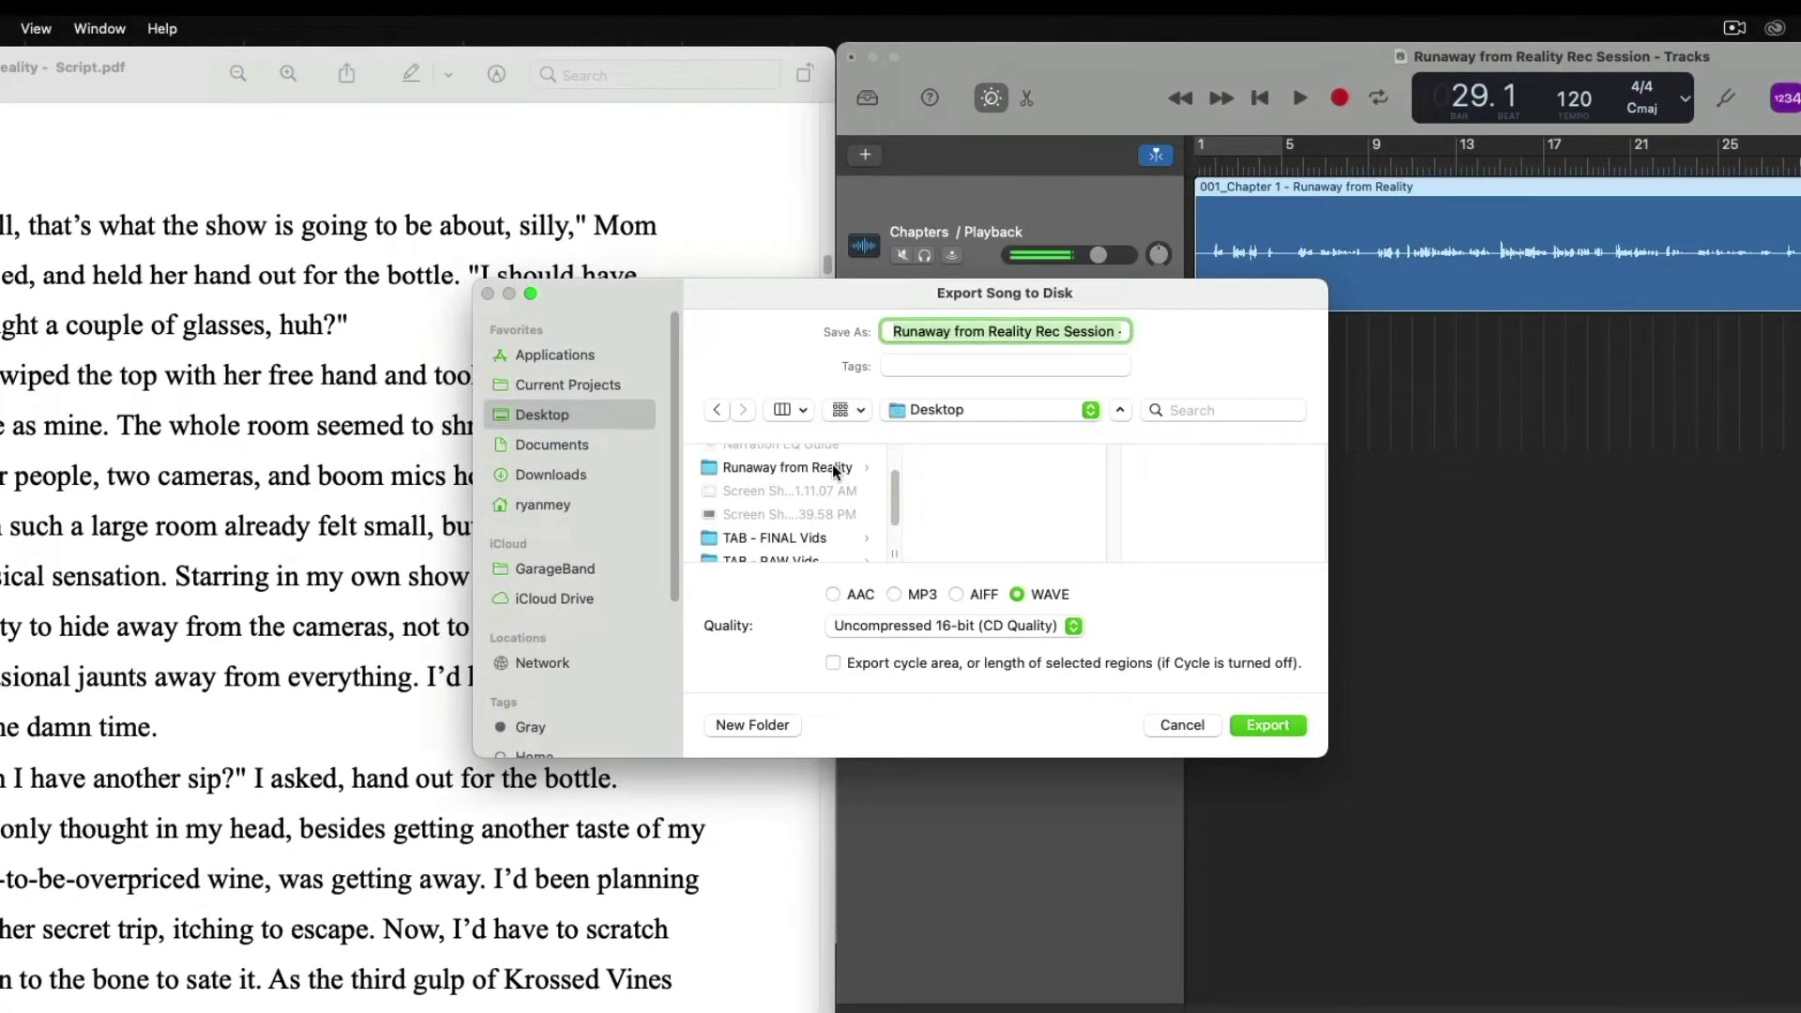
pyautogui.click(798, 480)
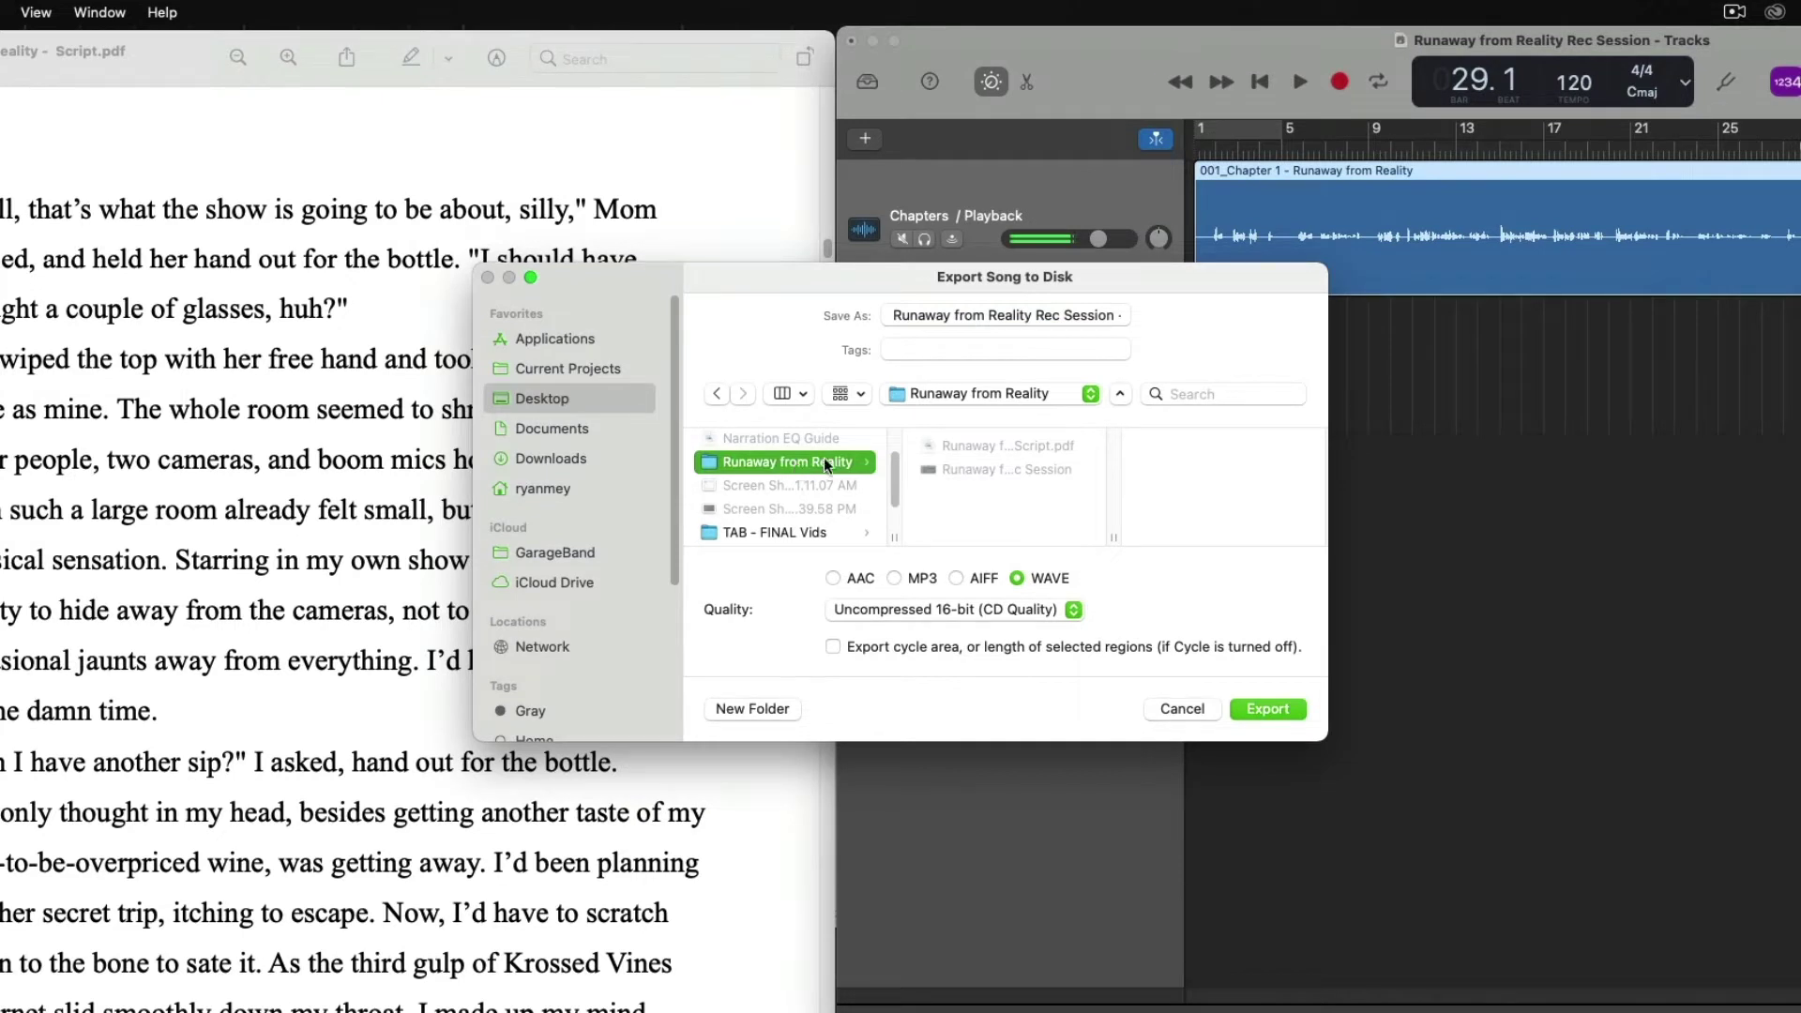
pyautogui.moveTo(1334, 744); pyautogui.dragTo(1495, 855)
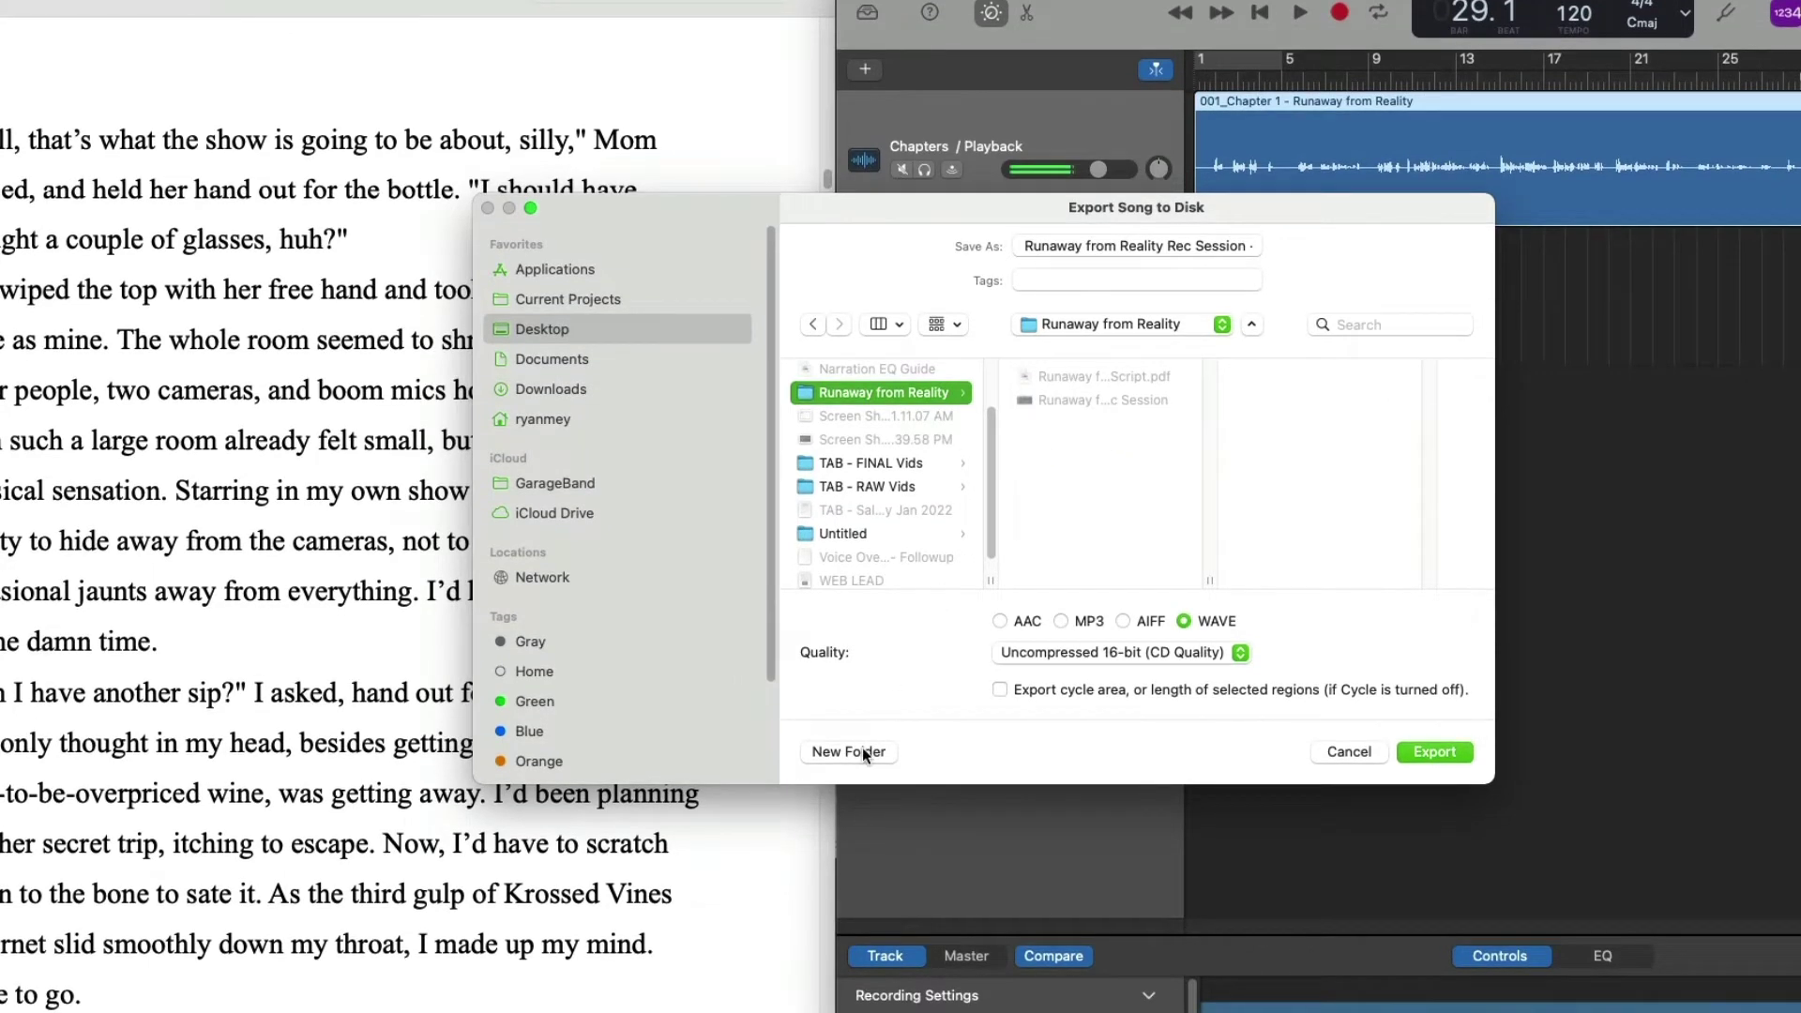
# Create a new 'Runaway from Reality Chapters' folder as the export destination.
pyautogui.click(863, 751)
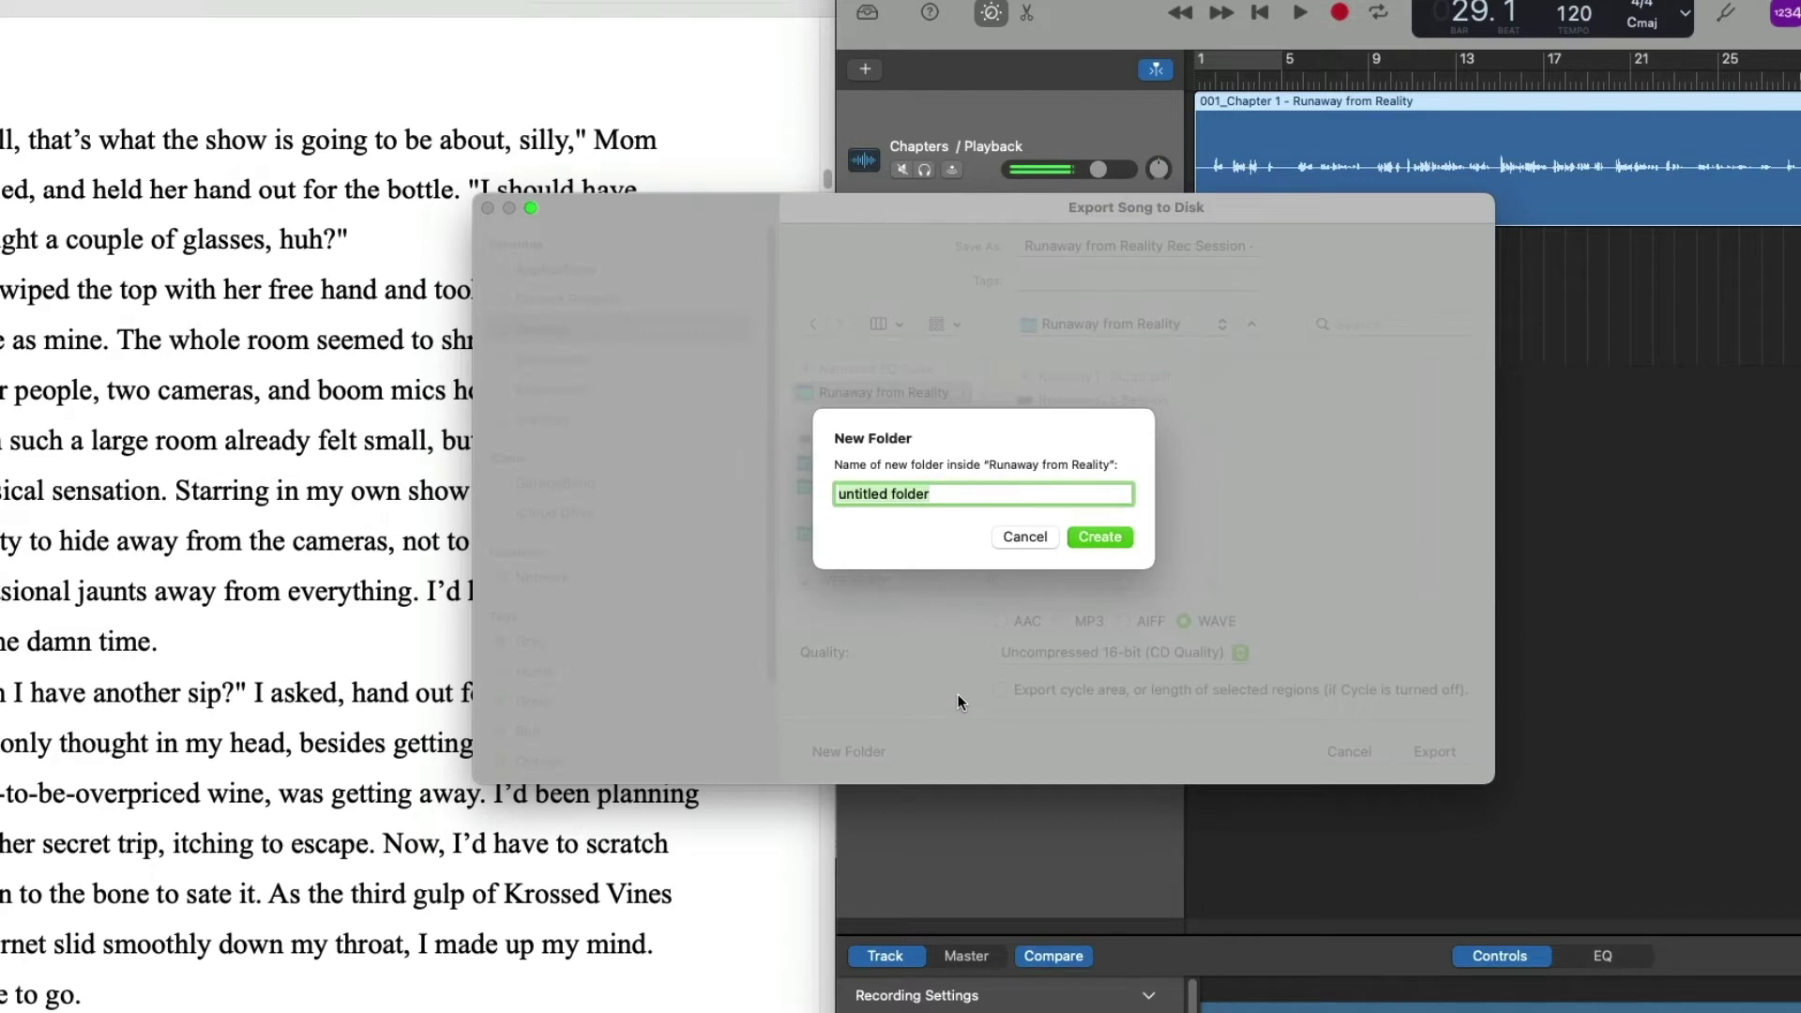
pyautogui.write('Runaway from Reality ')
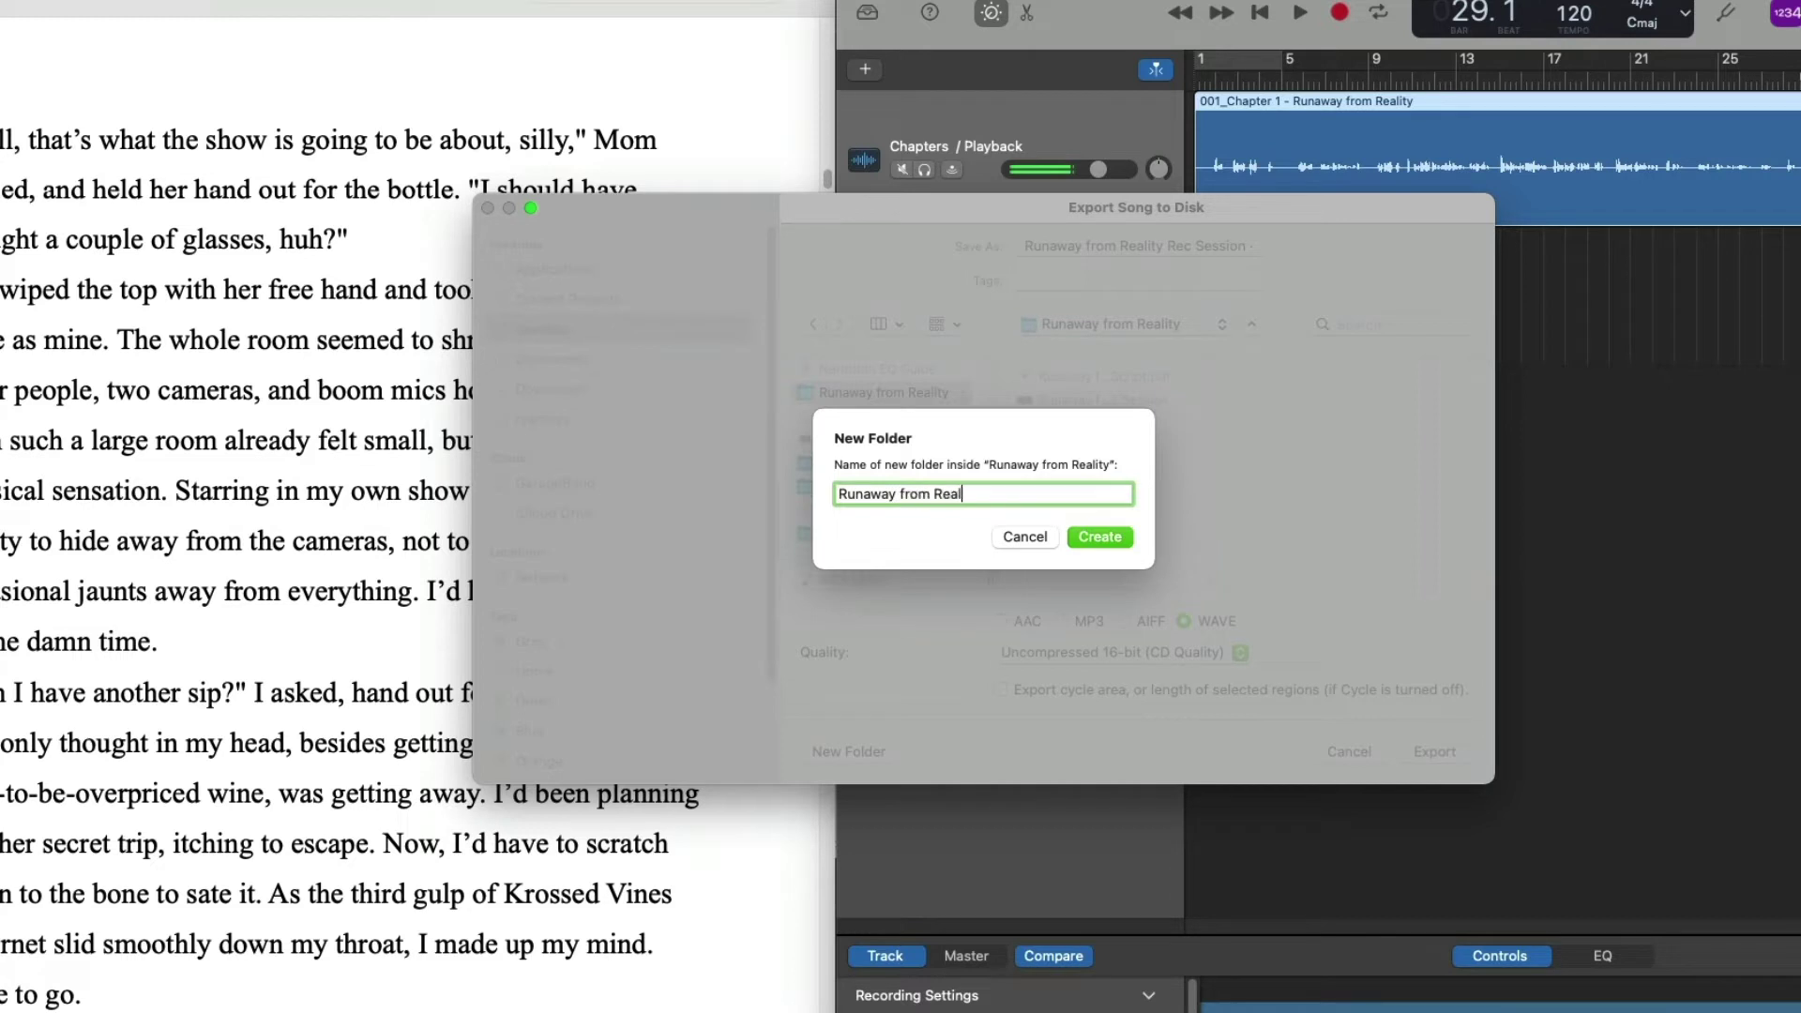
pyautogui.write('Chapters')
pyautogui.press('Return')
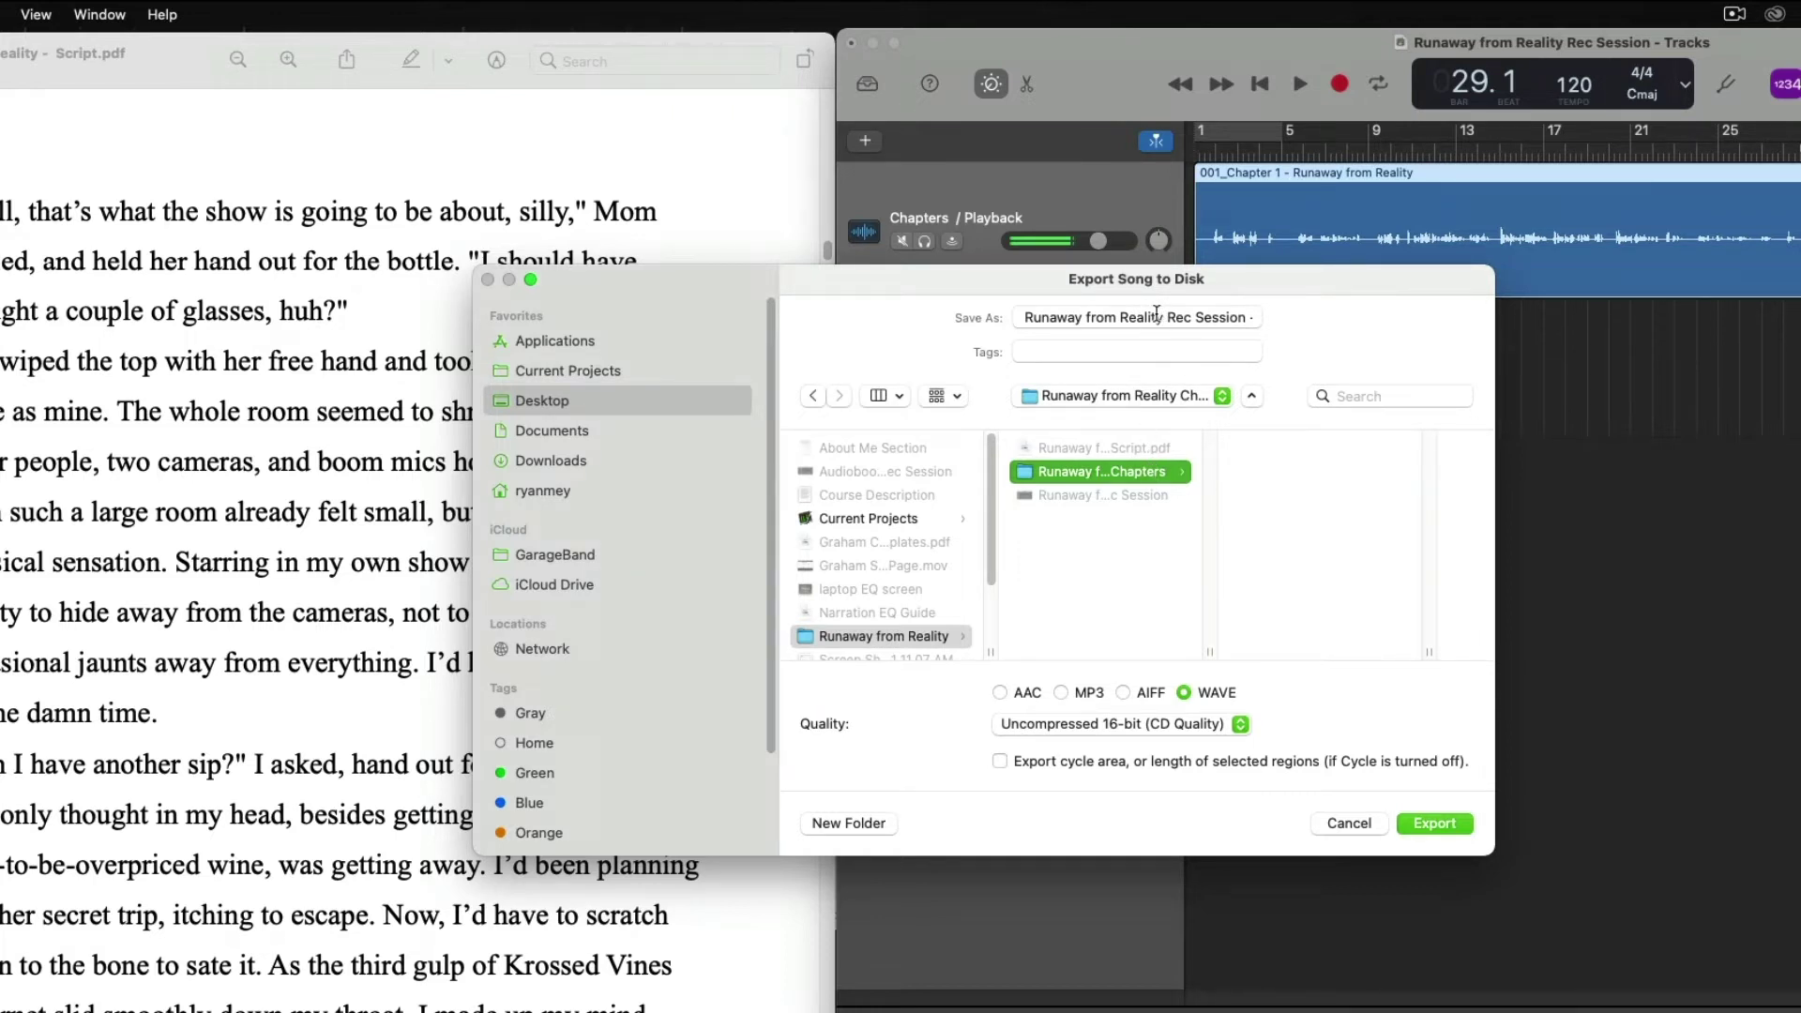
# Change the export name to '001_Chapter 1 - Runaway from Reality', dropping the session and date suffix.
pyautogui.click(1045, 316)
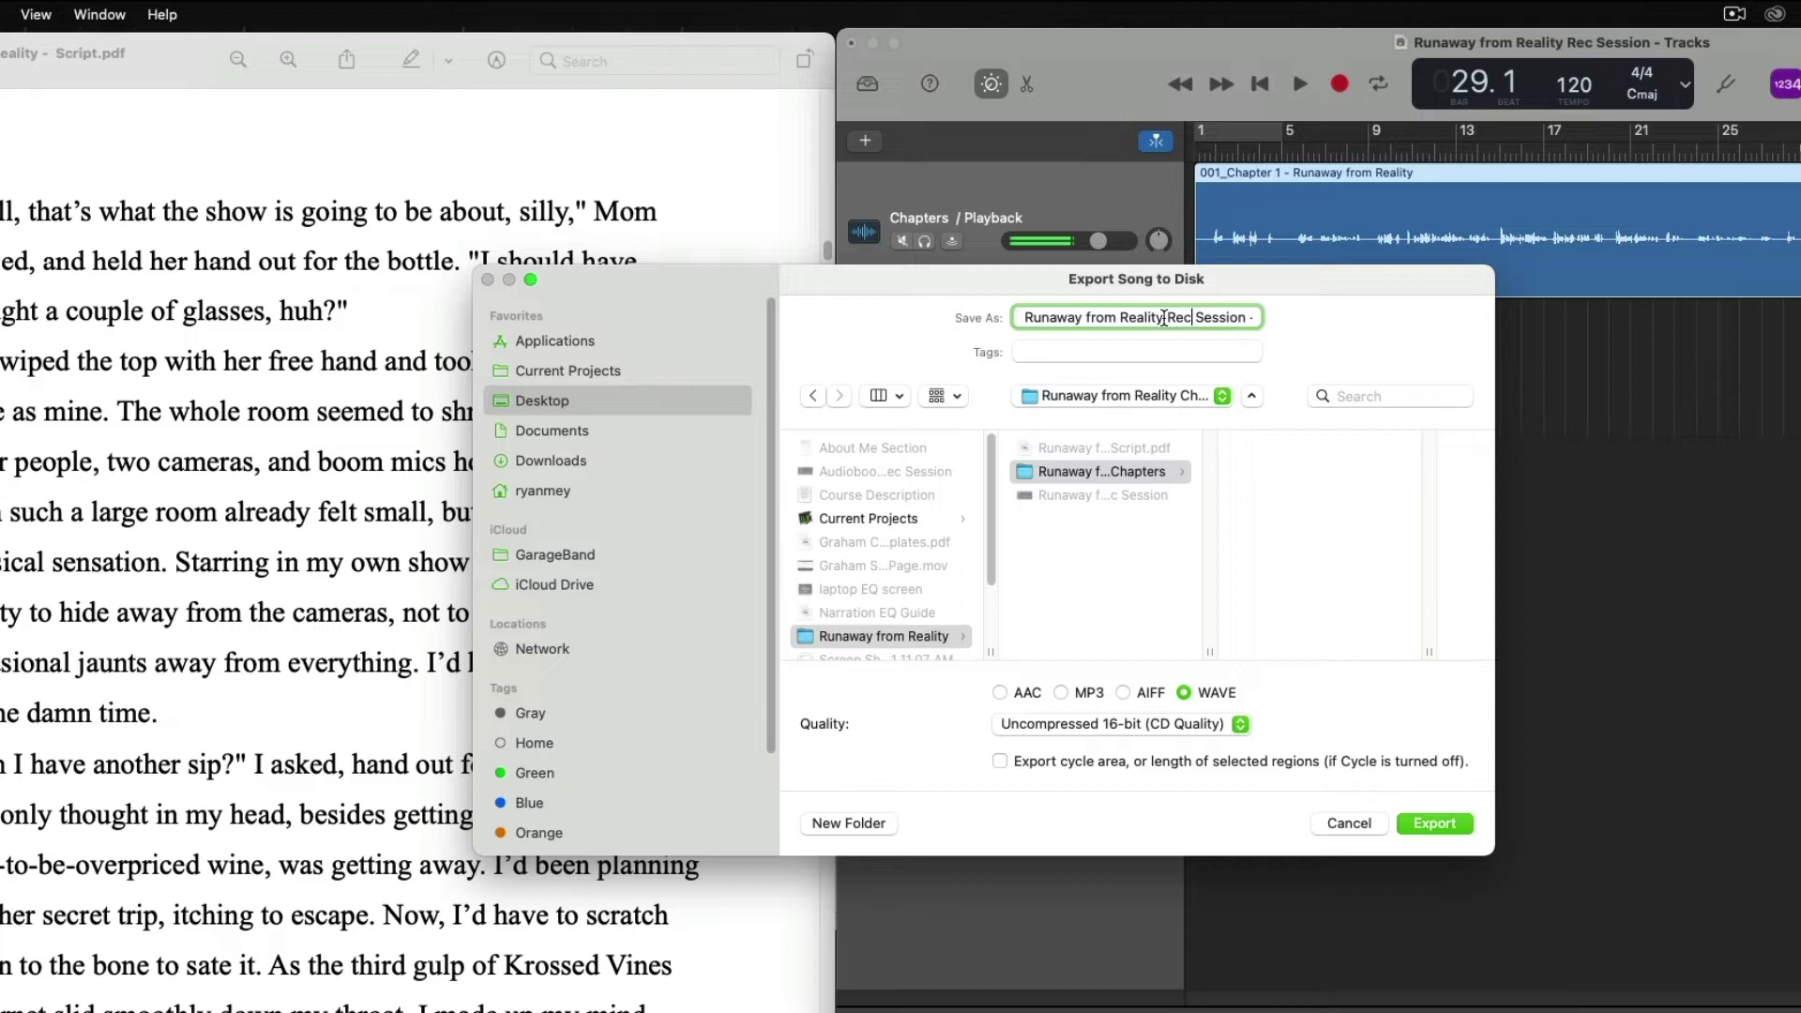
pyautogui.moveTo(1163, 319); pyautogui.dragTo(1297, 325)
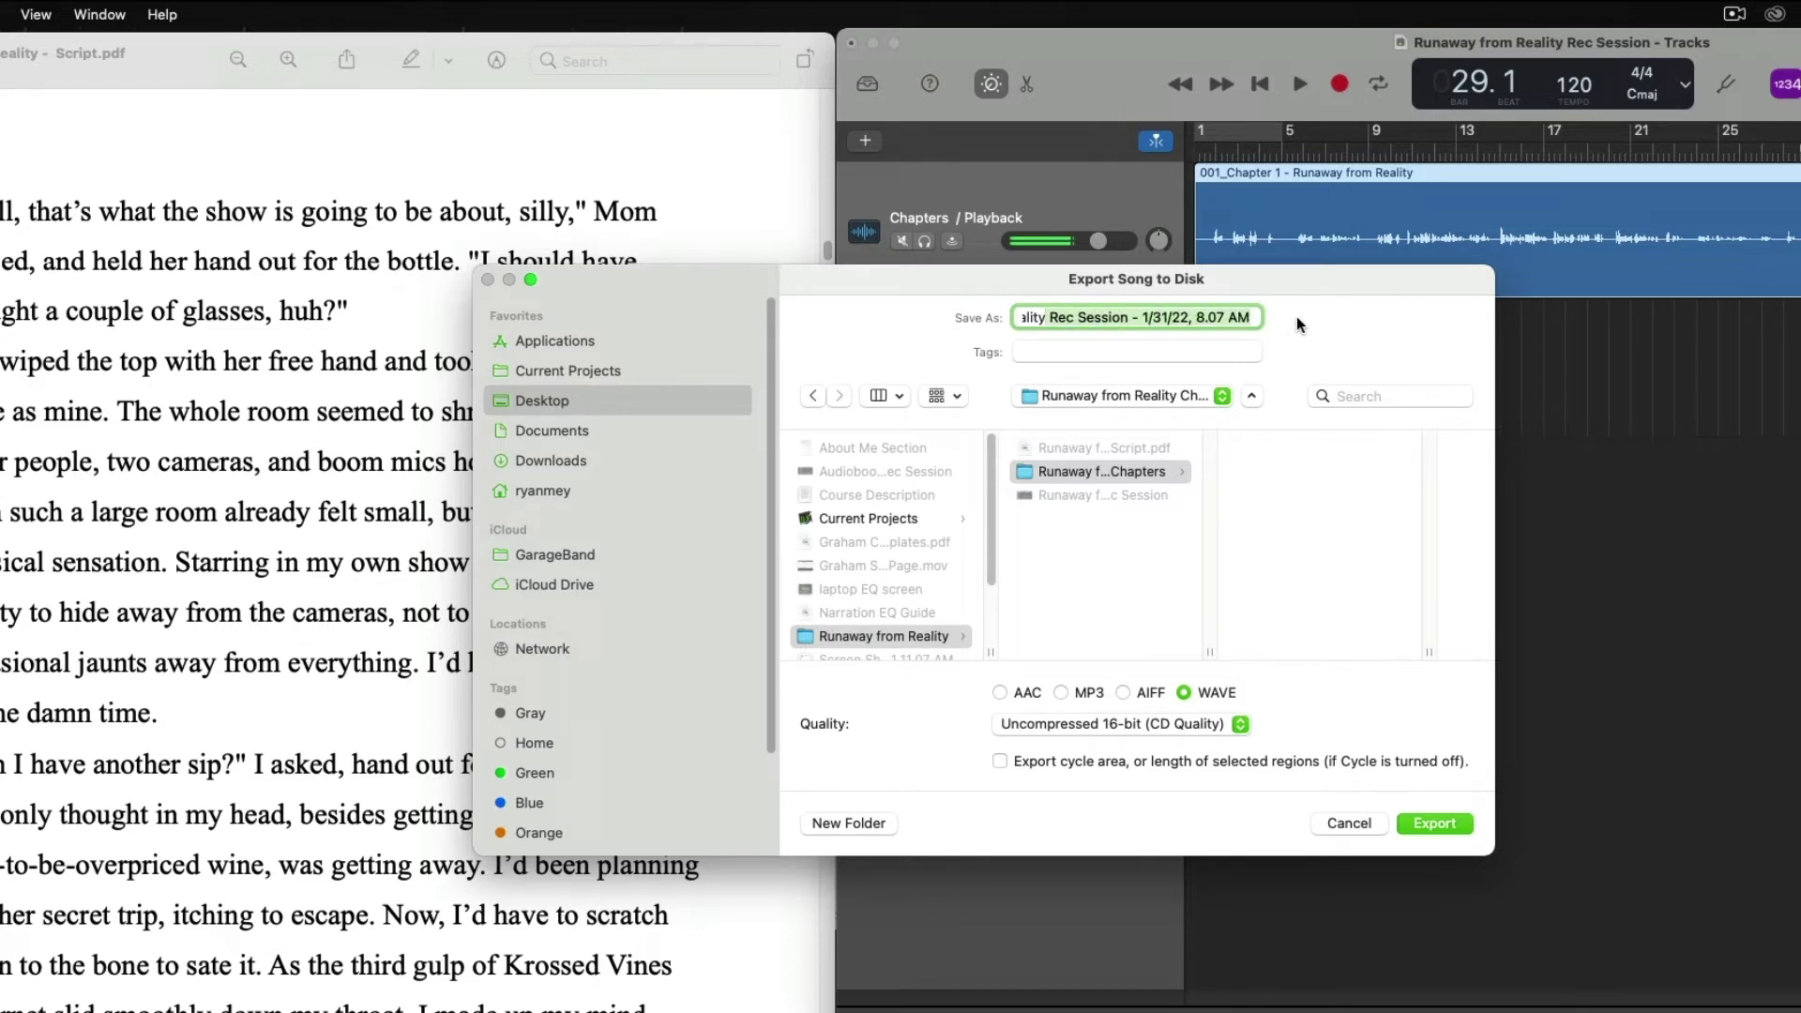
pyautogui.press('BackSpace')
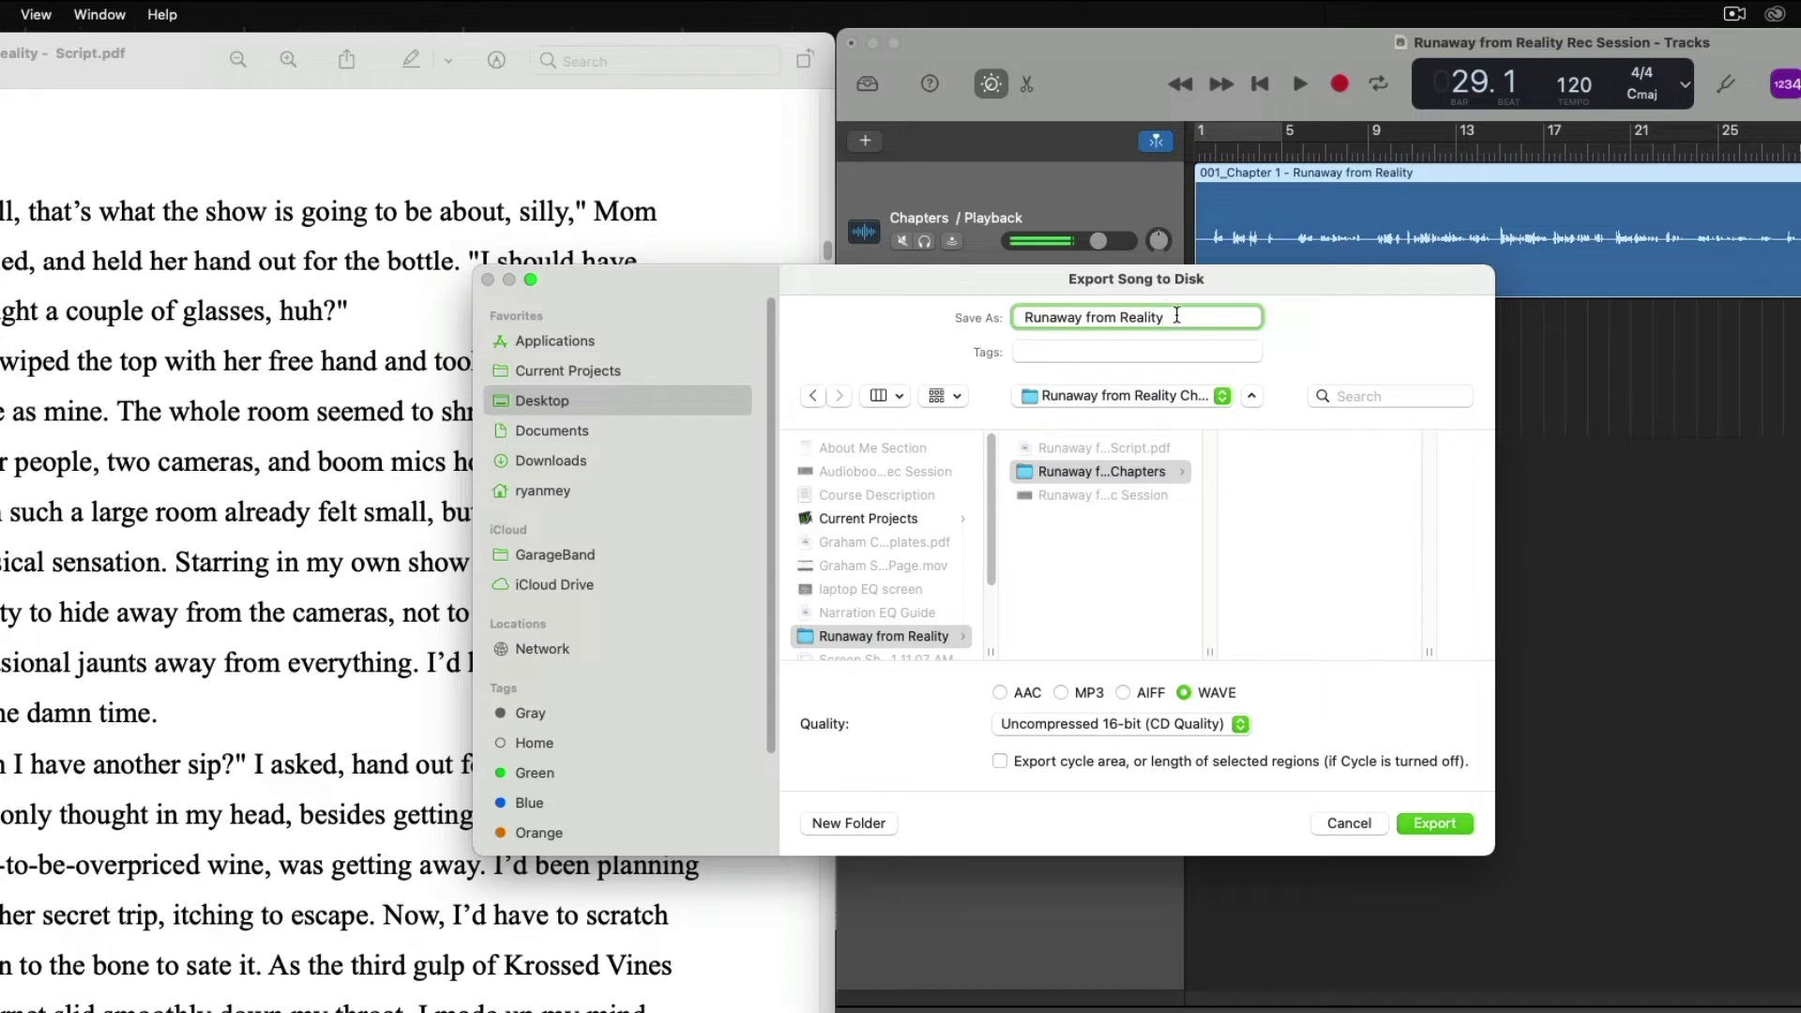
pyautogui.moveTo(1169, 317); pyautogui.dragTo(982, 317)
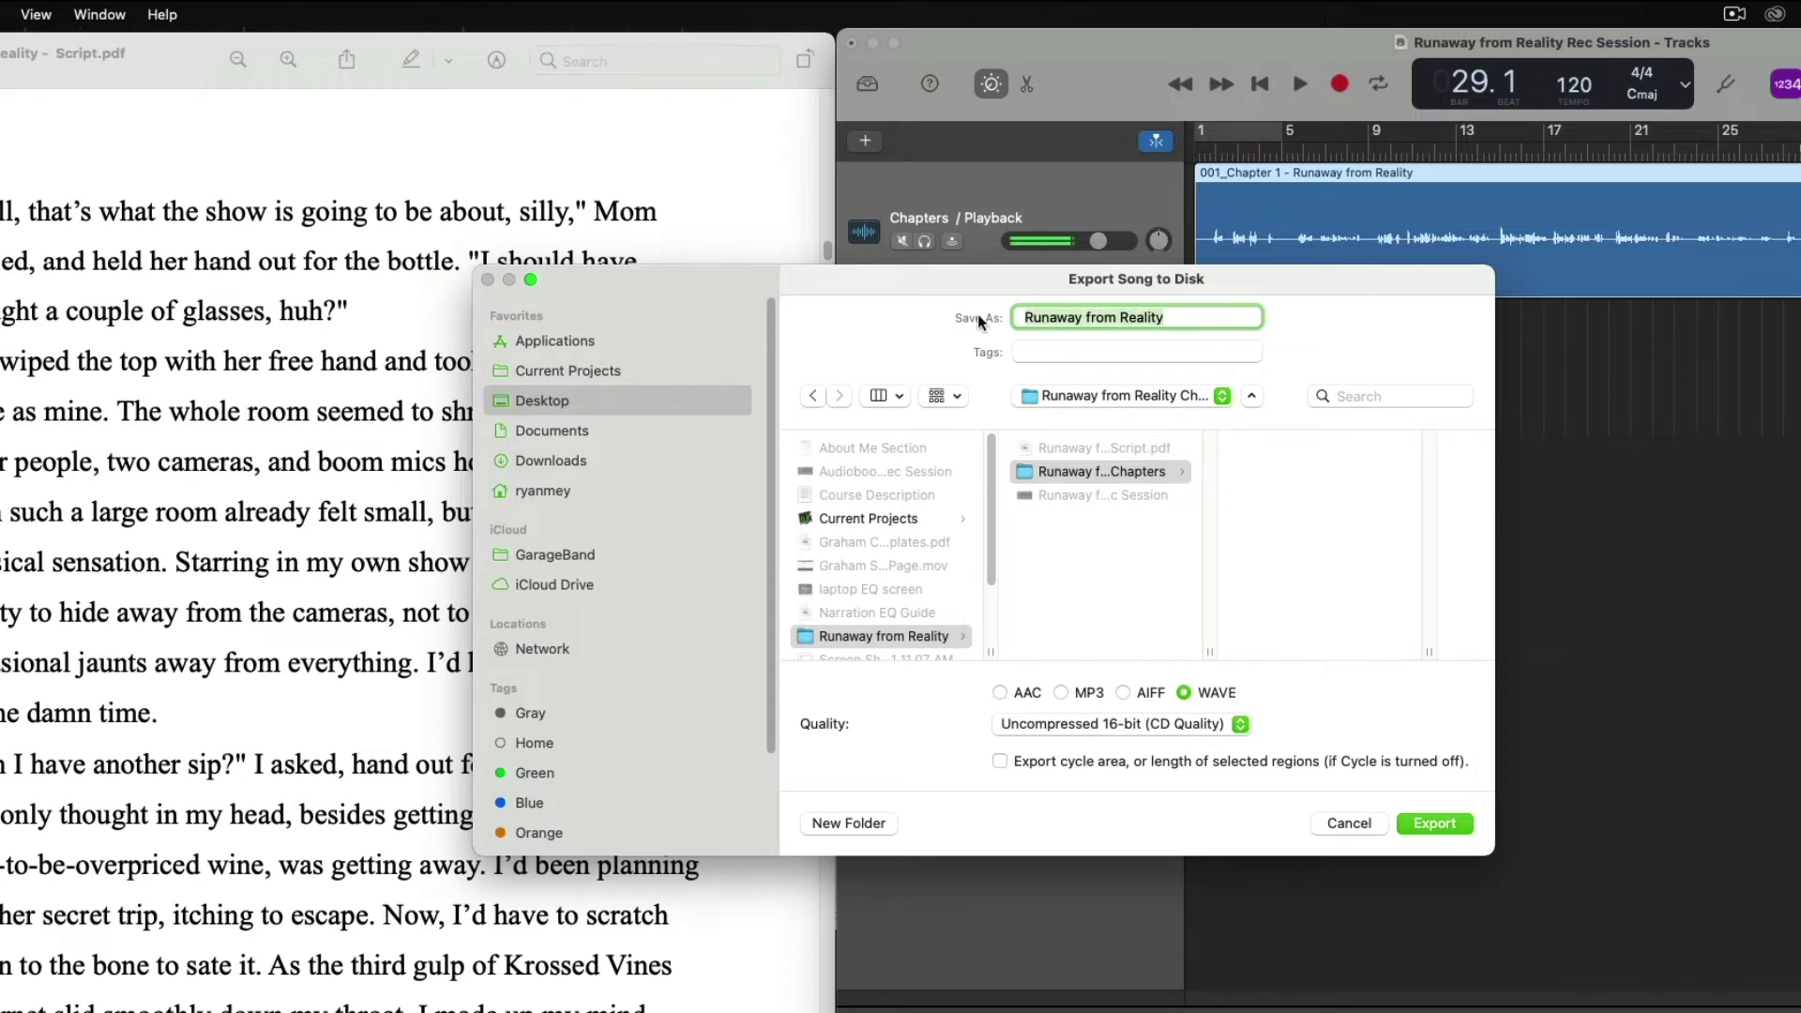
pyautogui.press('Left')
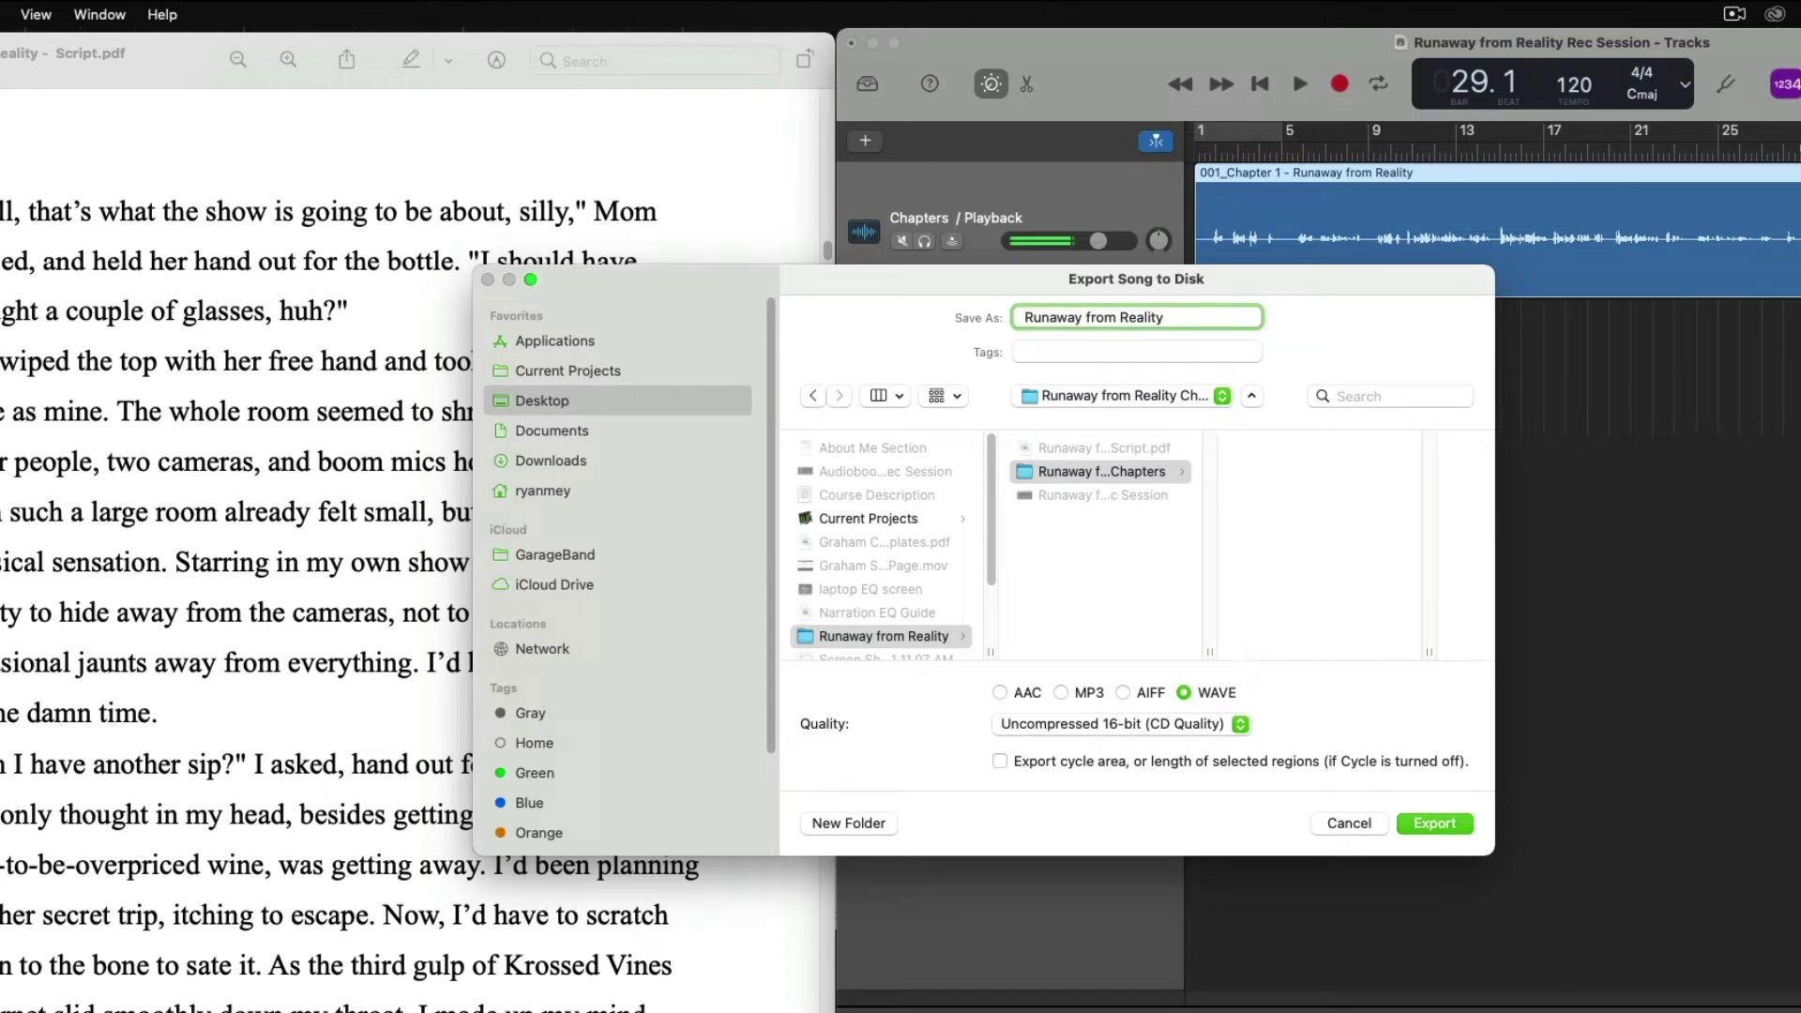
pyautogui.write('001_')
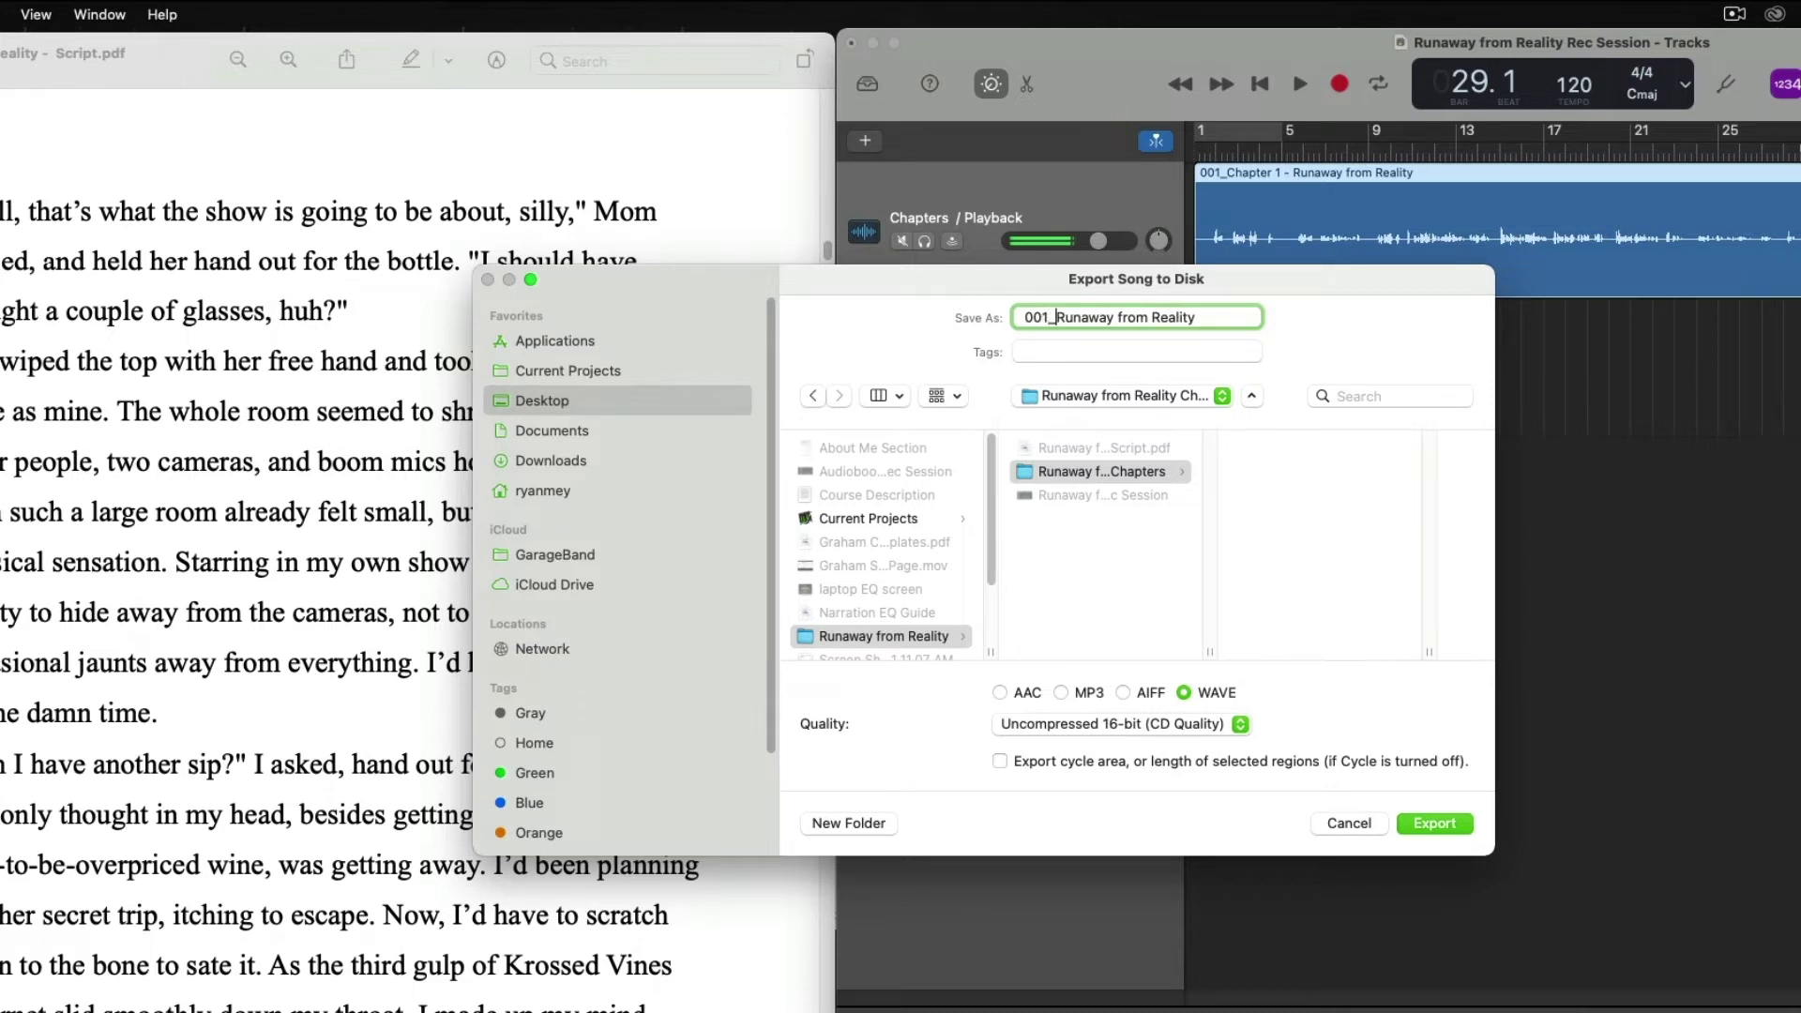
pyautogui.write('Chapter ')
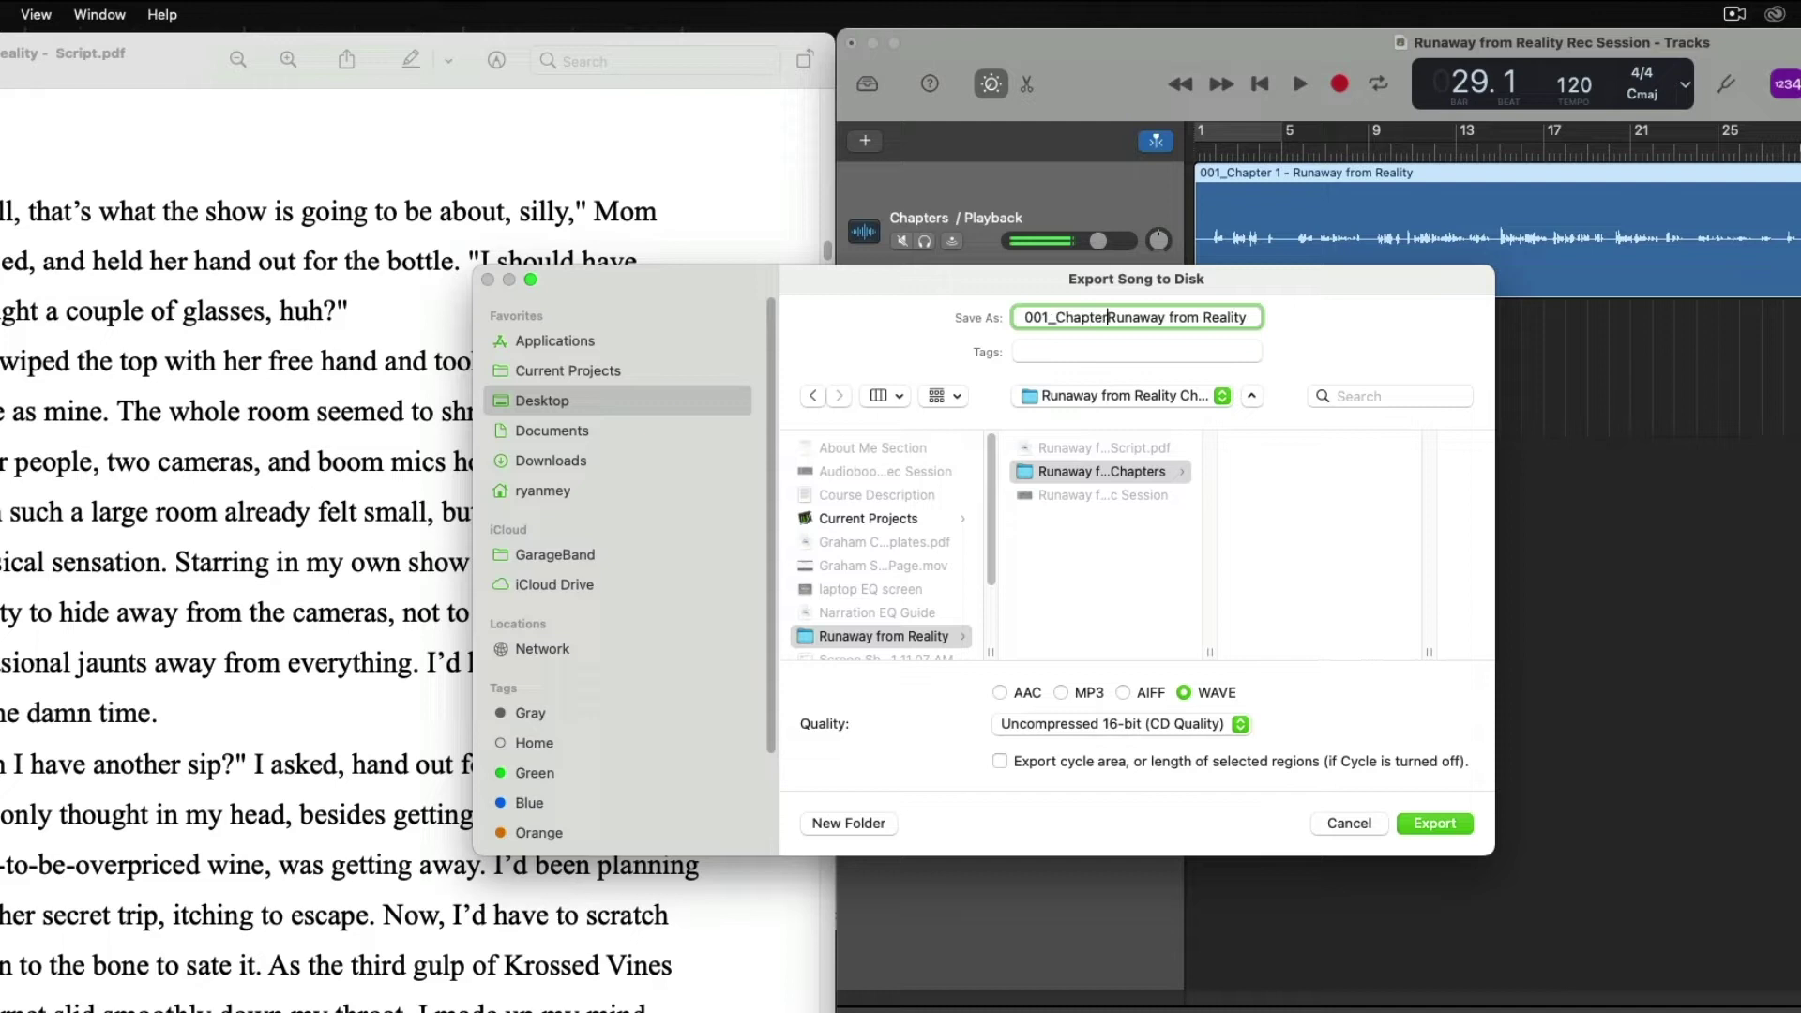
pyautogui.write('1 -')
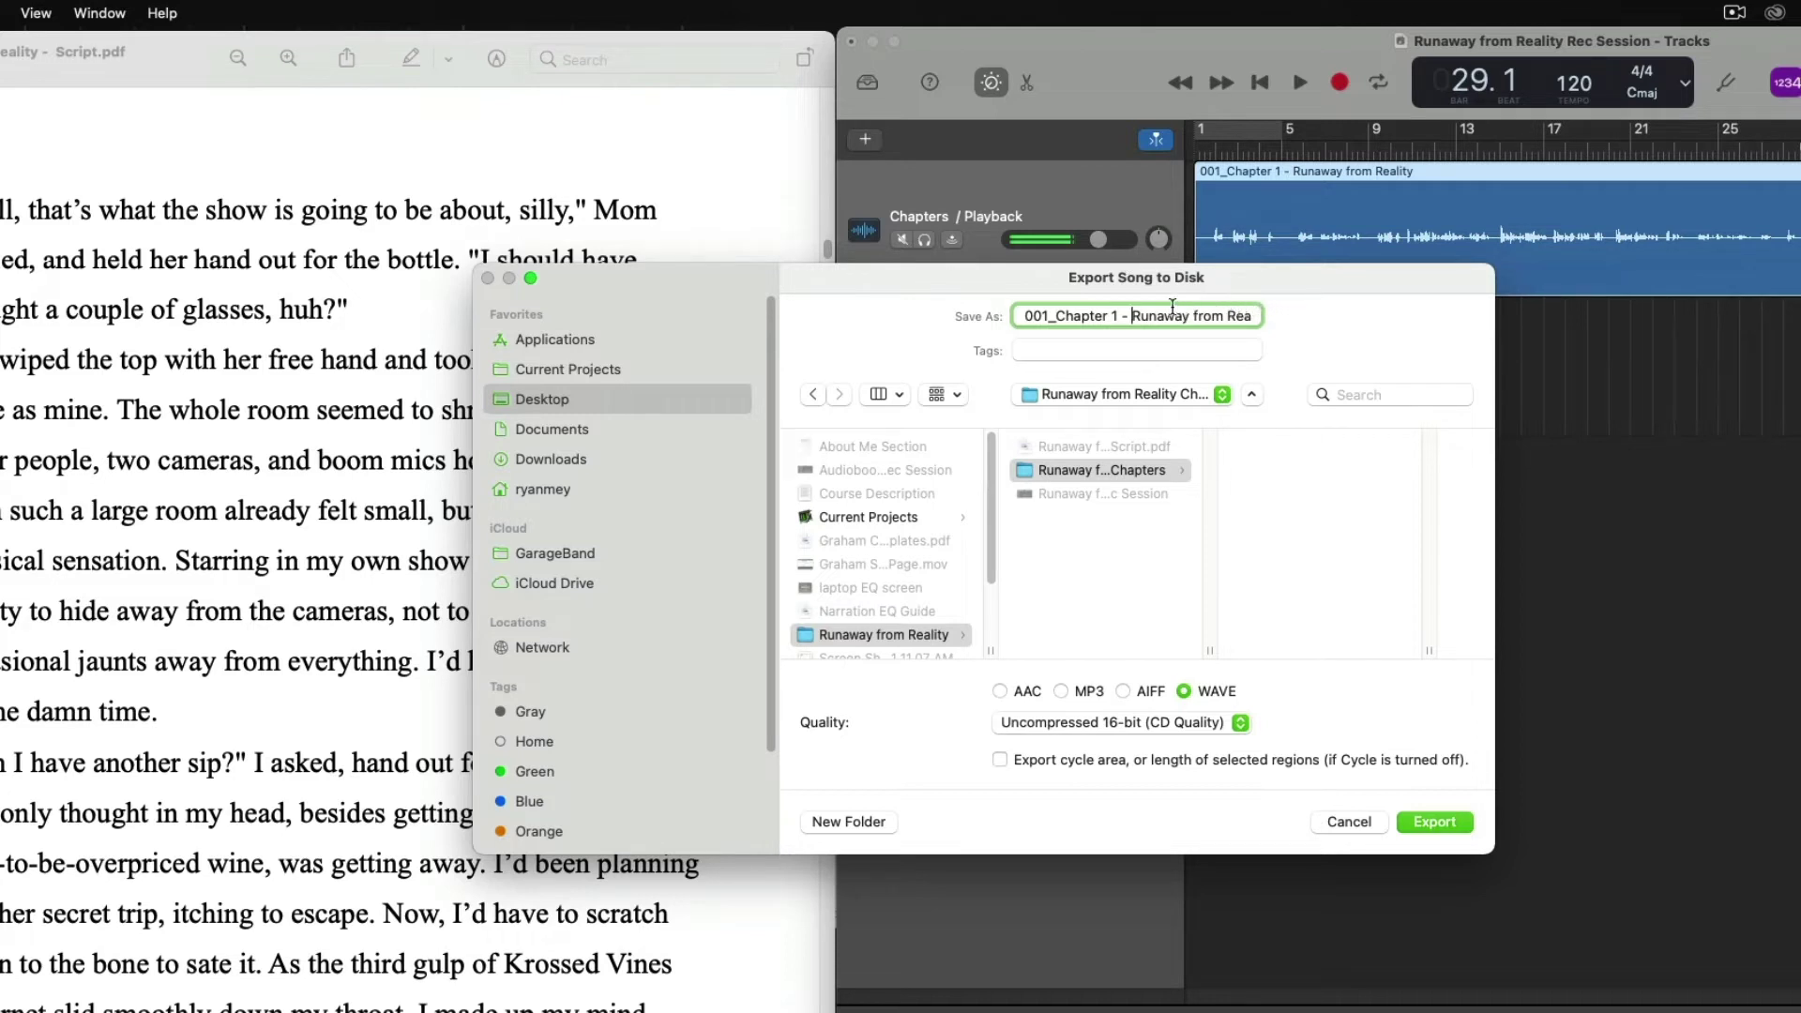
# Export Chapter 1 as a 16-bit WAVE file into the Chapters folder.
pyautogui.click(1022, 317)
pyautogui.tripleClick(1019, 317)
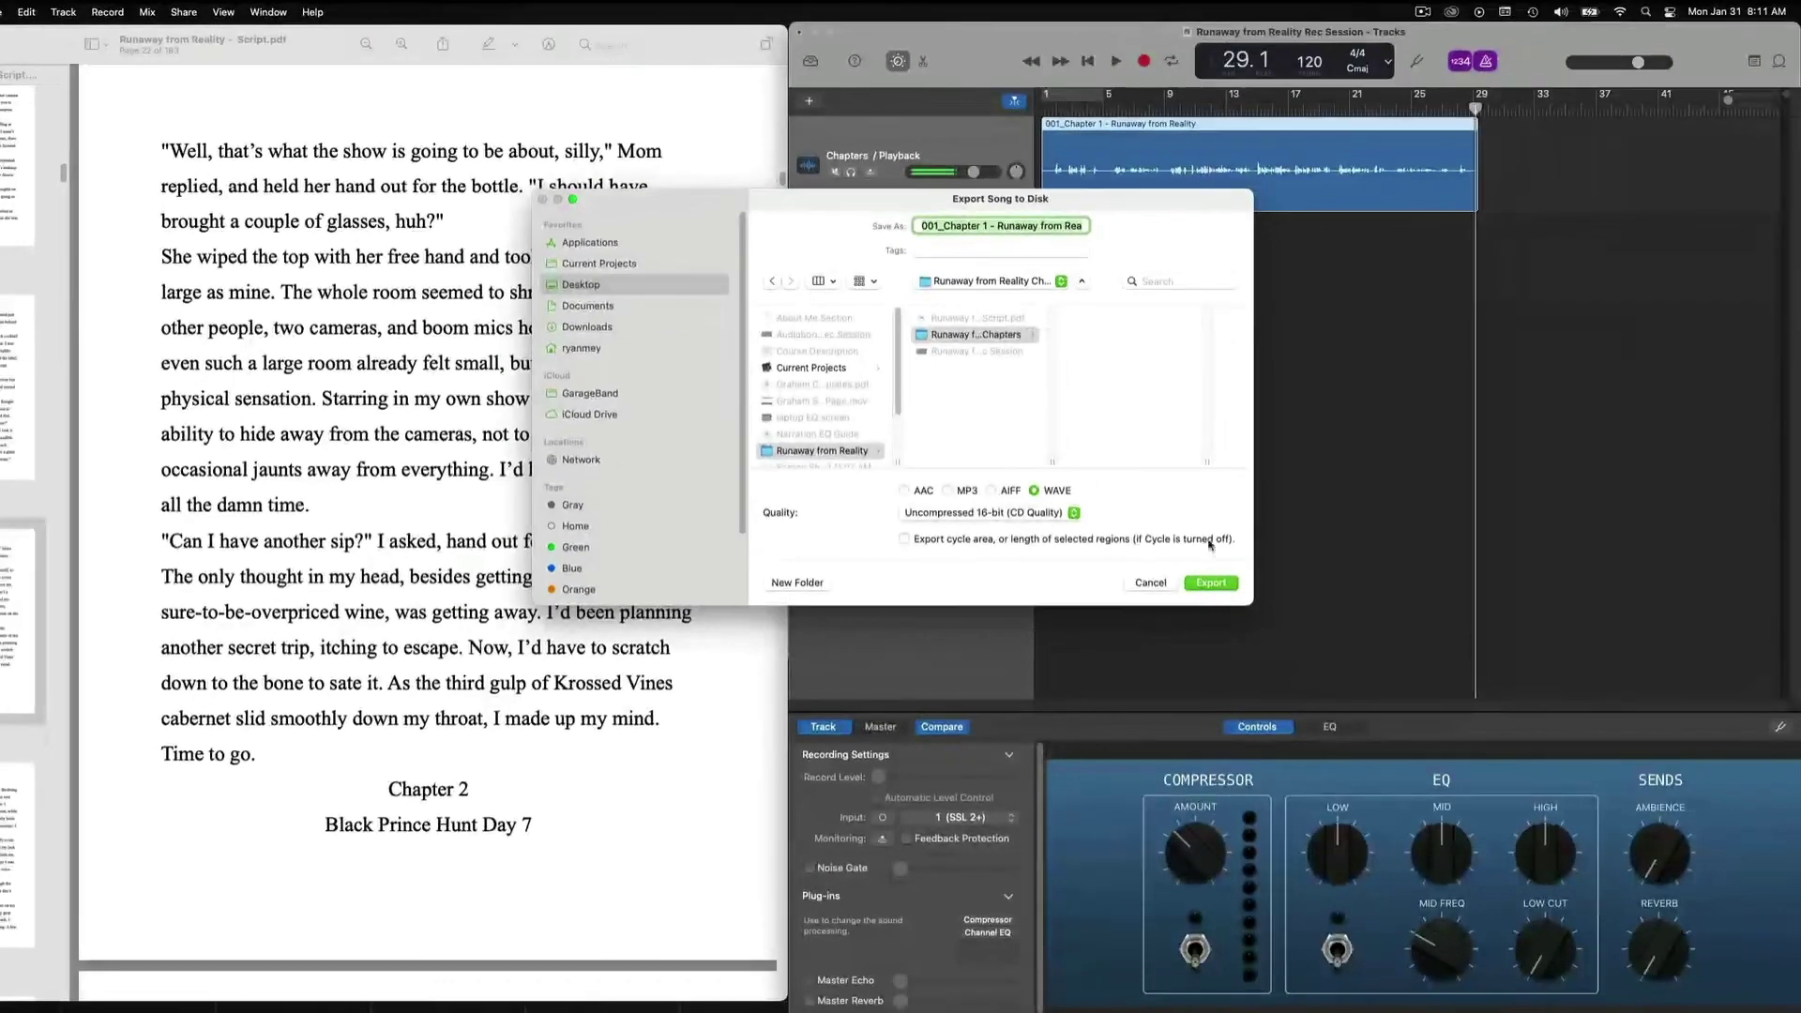
pyautogui.click(1209, 583)
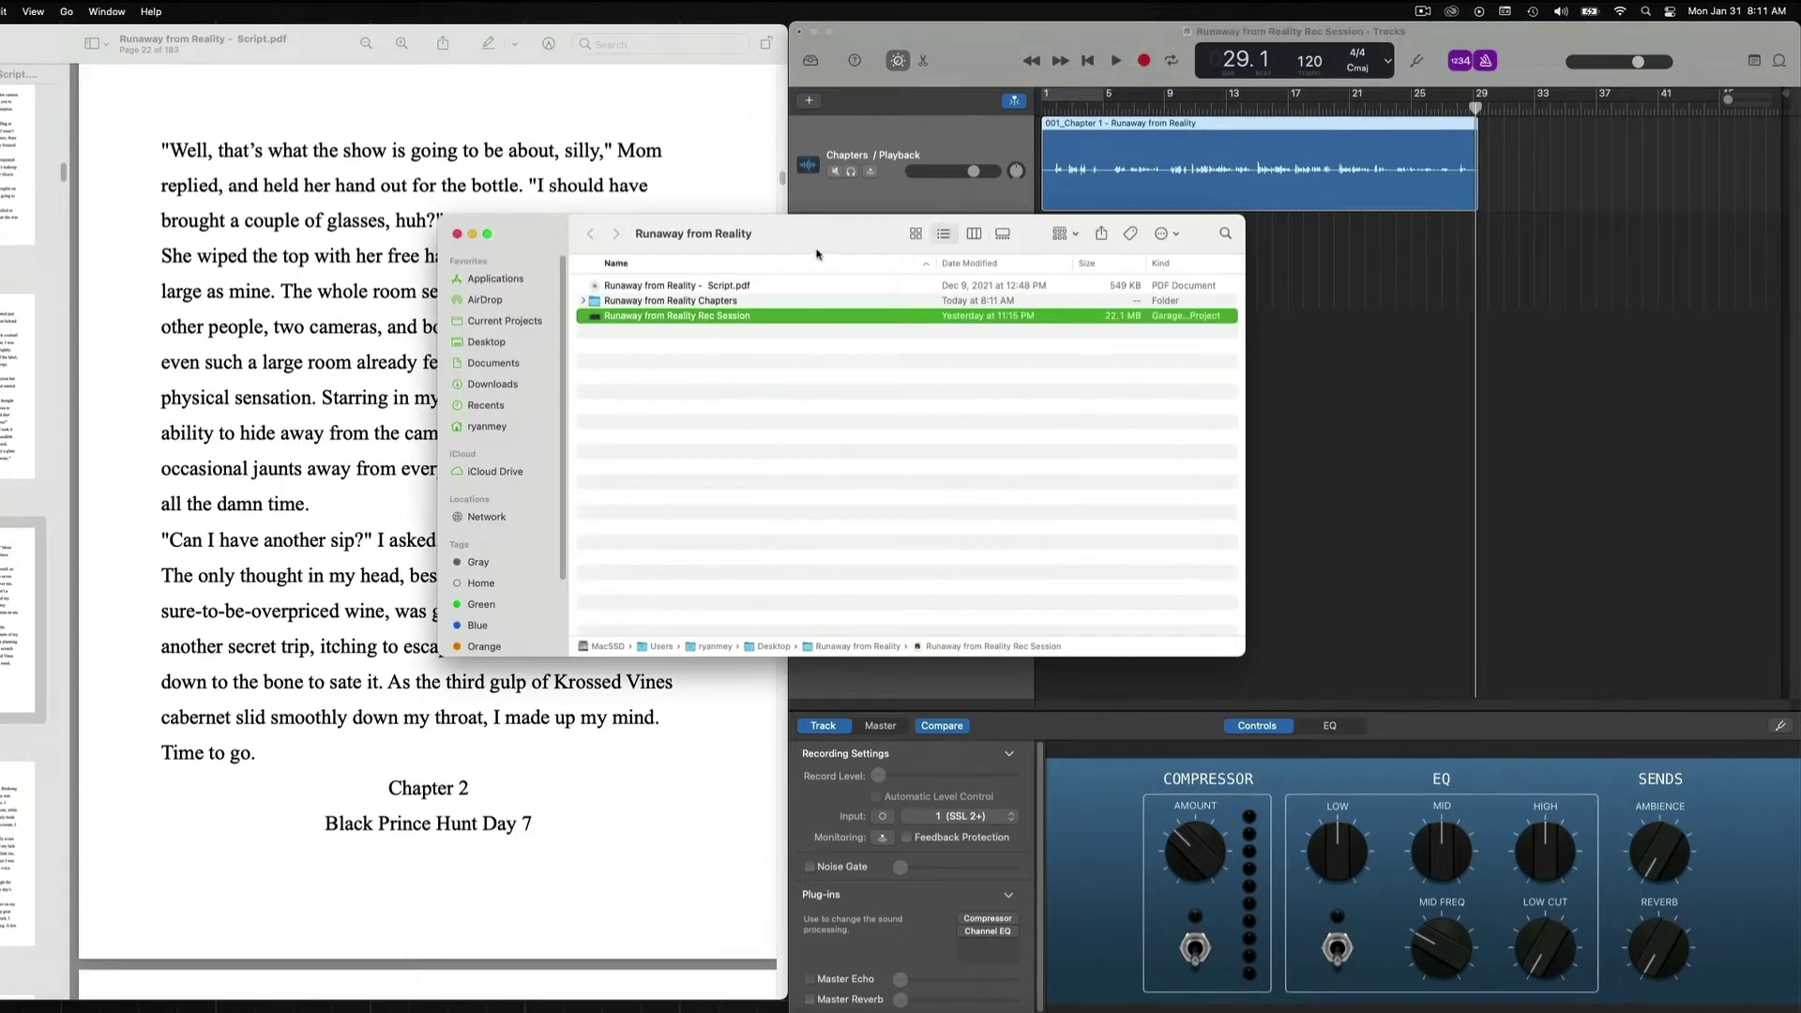
# In Finder, verify the Chapter 1 WAV file inside Runaway from Reality Chapters, then return to the parent folder.
pyautogui.moveTo(817, 254); pyautogui.dragTo(890, 237)
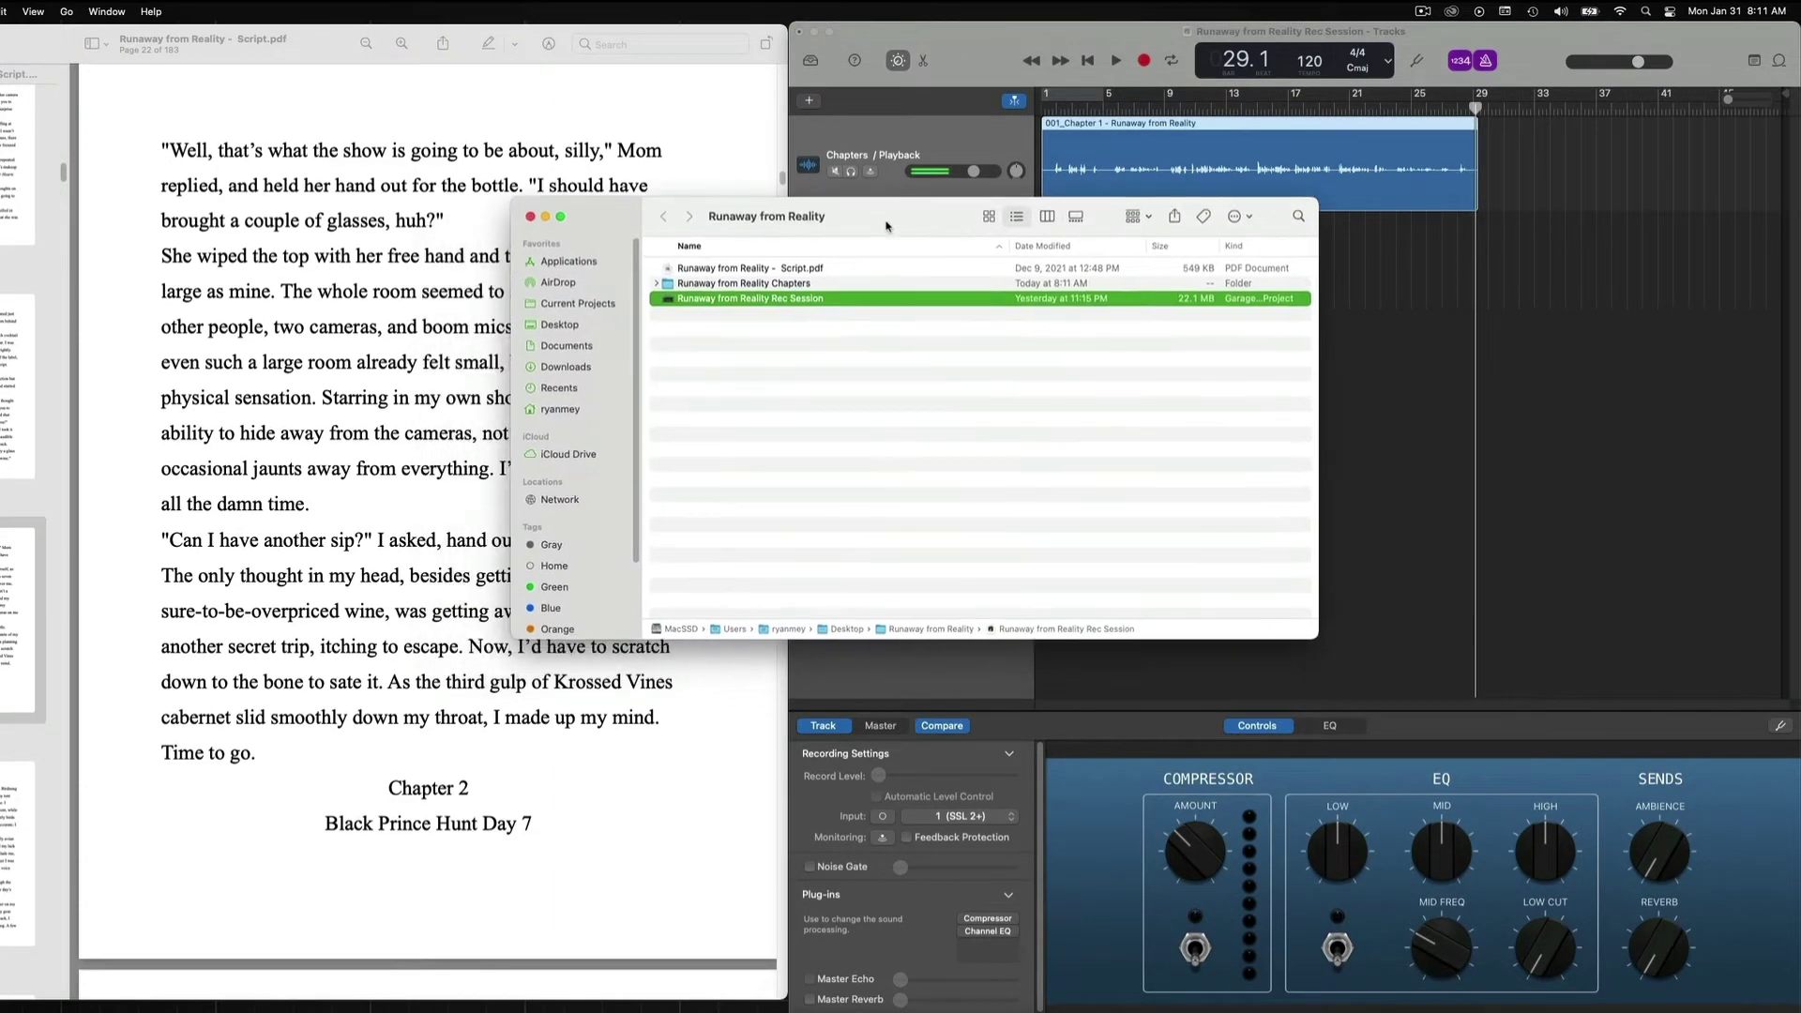
pyautogui.click(823, 270)
pyautogui.click(813, 298)
pyautogui.click(802, 284)
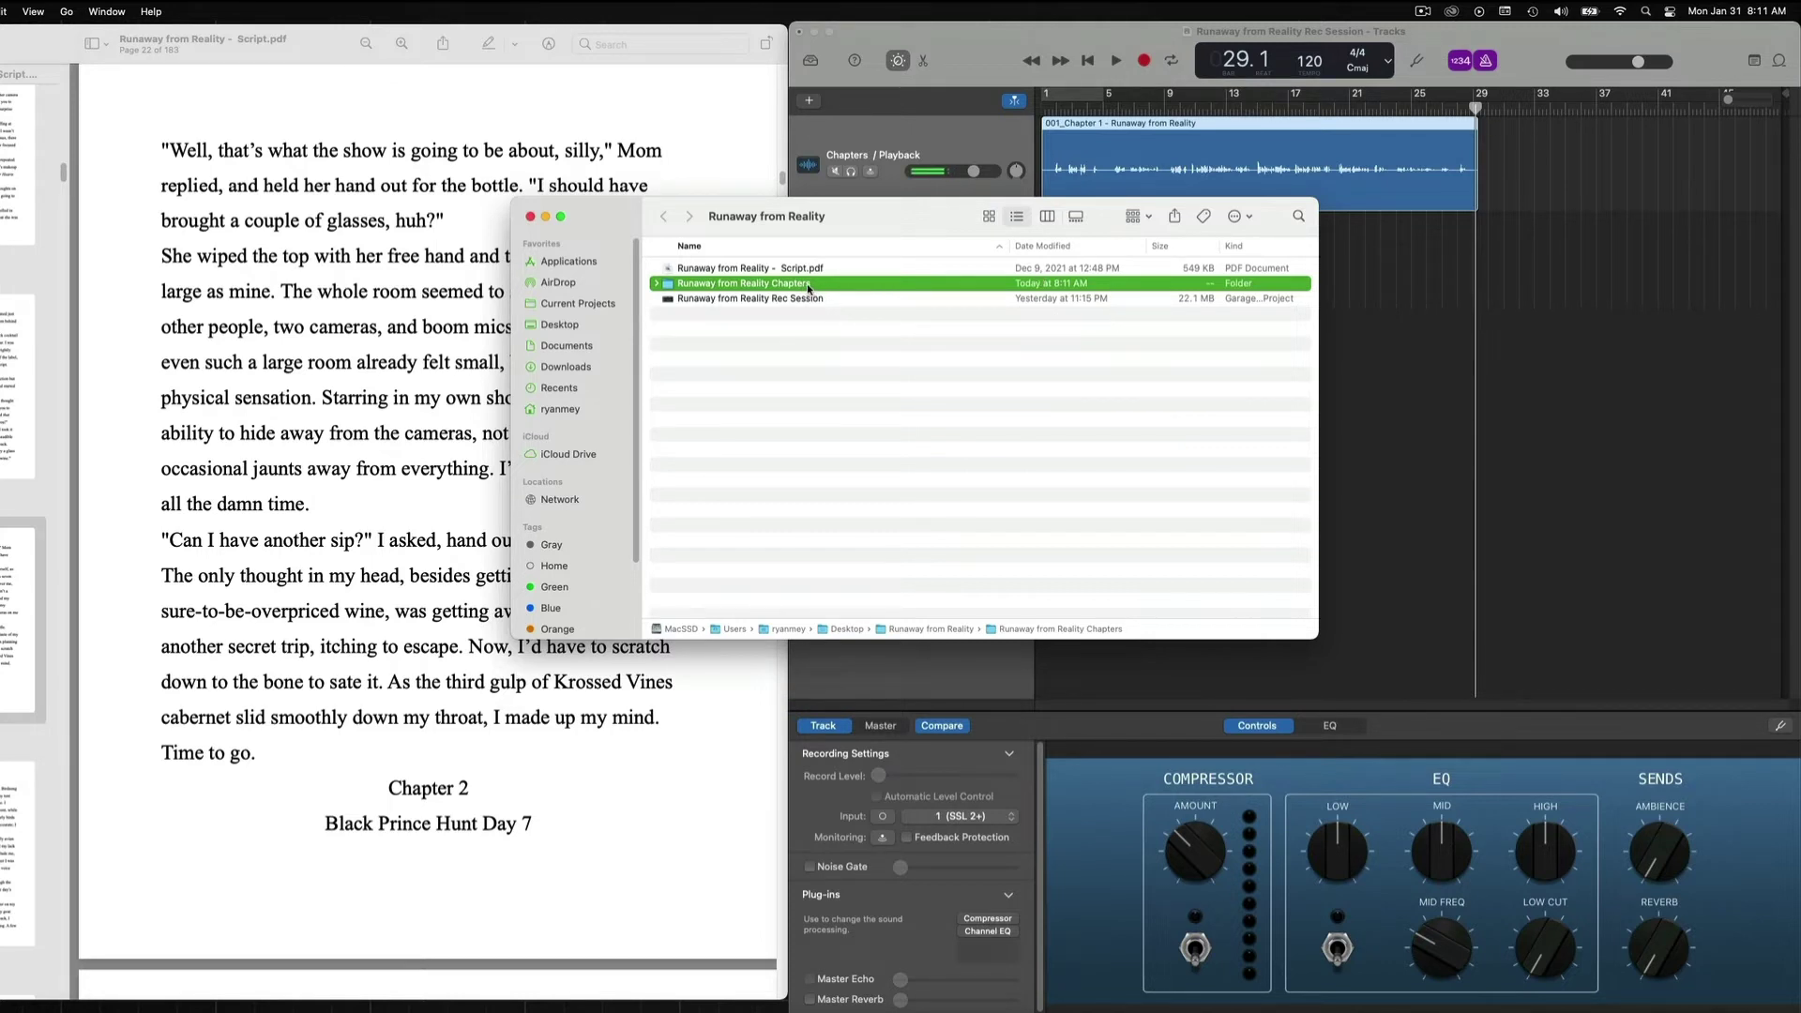
pyautogui.doubleClick(807, 287)
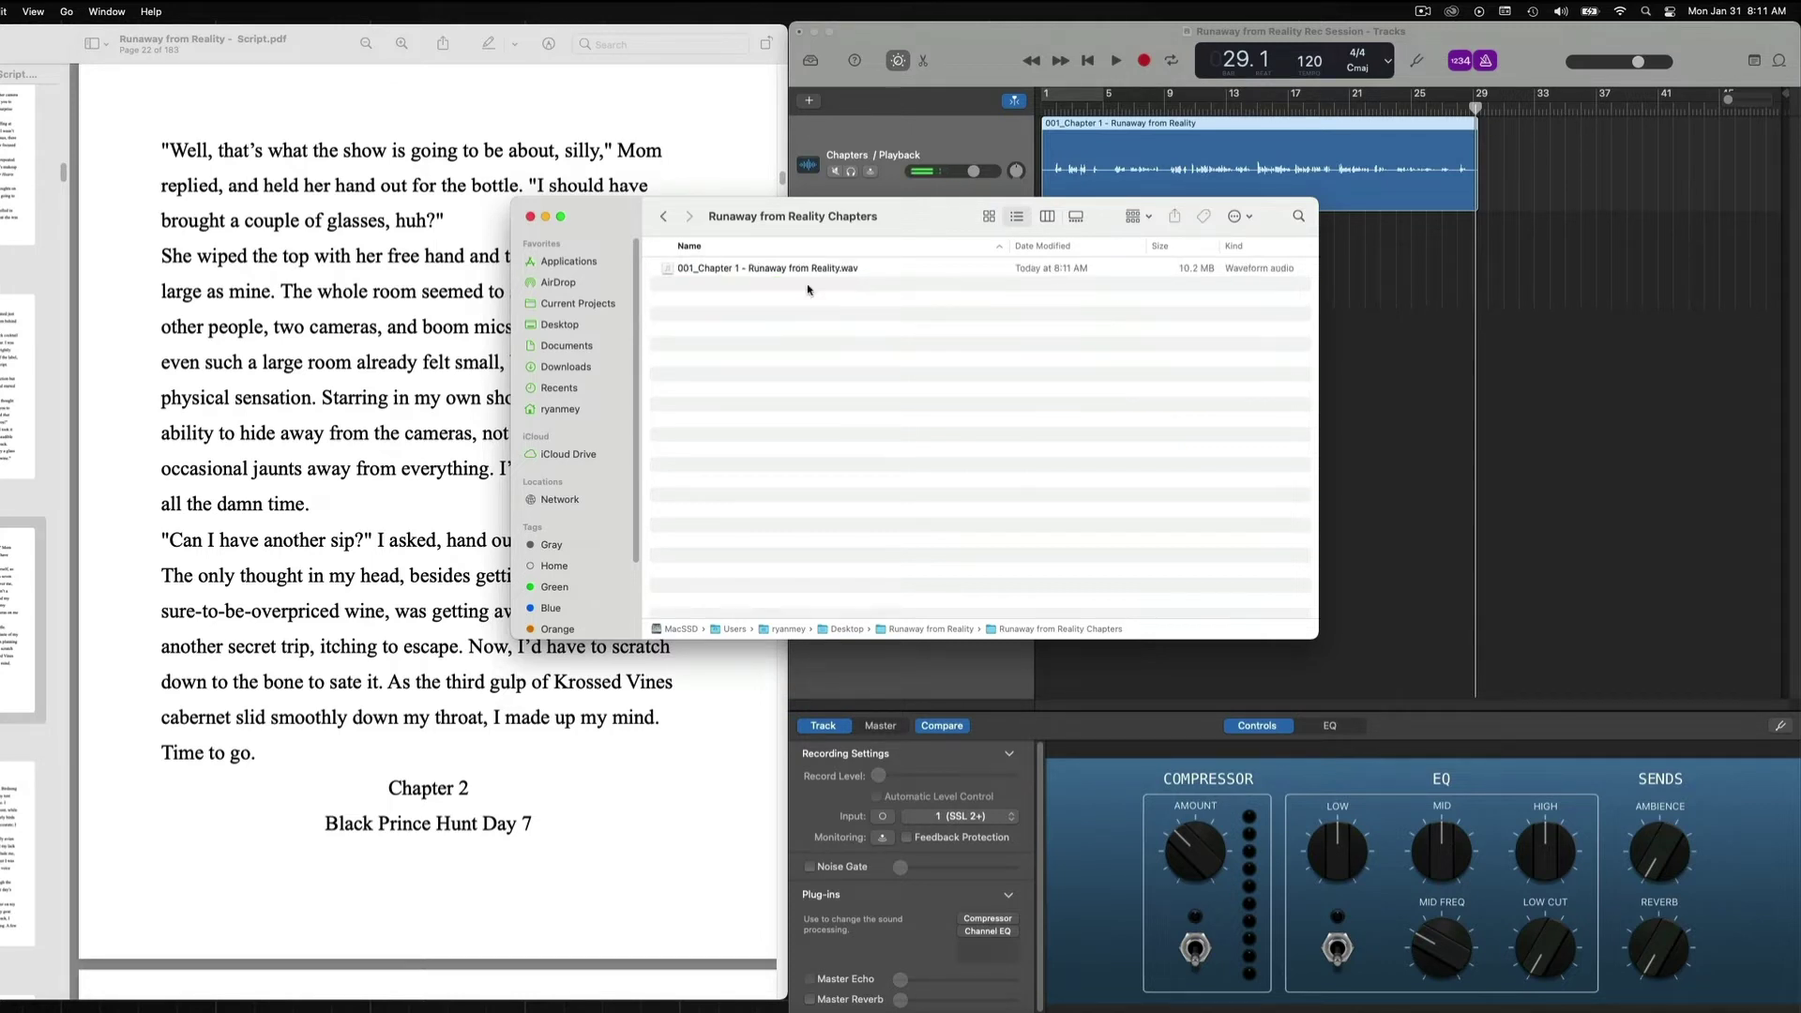
pyautogui.click(873, 268)
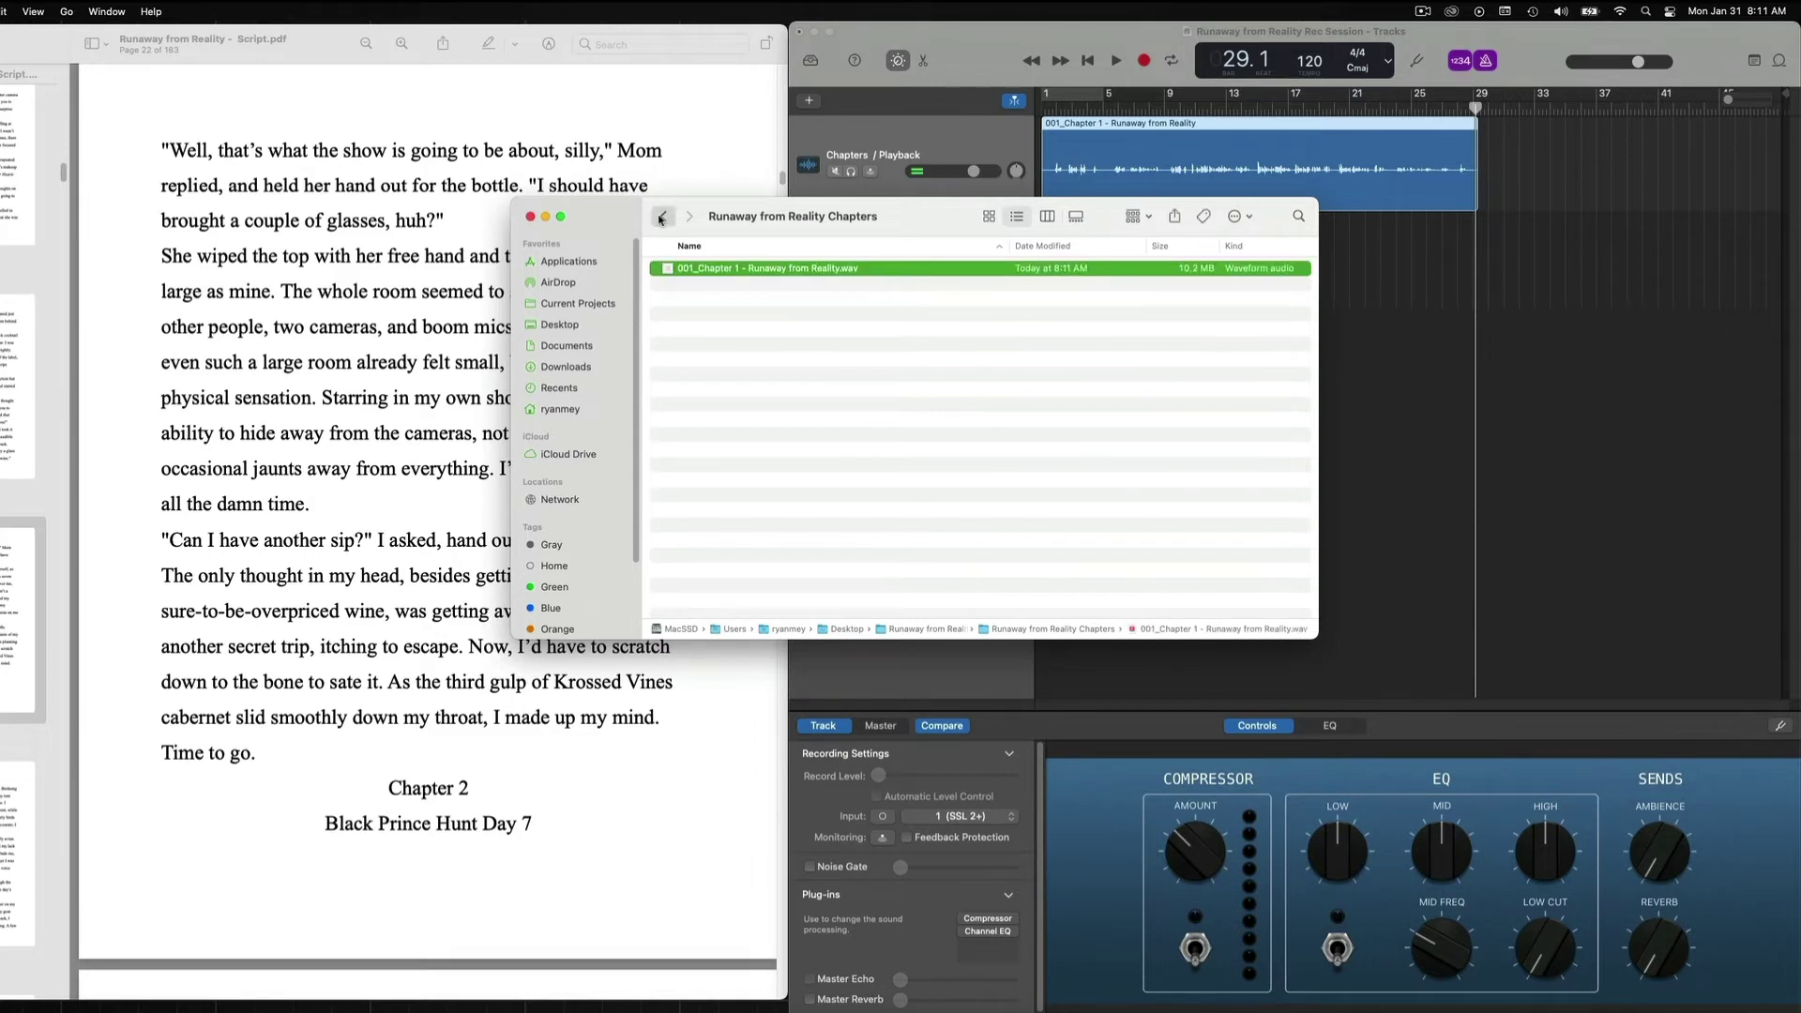
pyautogui.press('super+bracketleft')
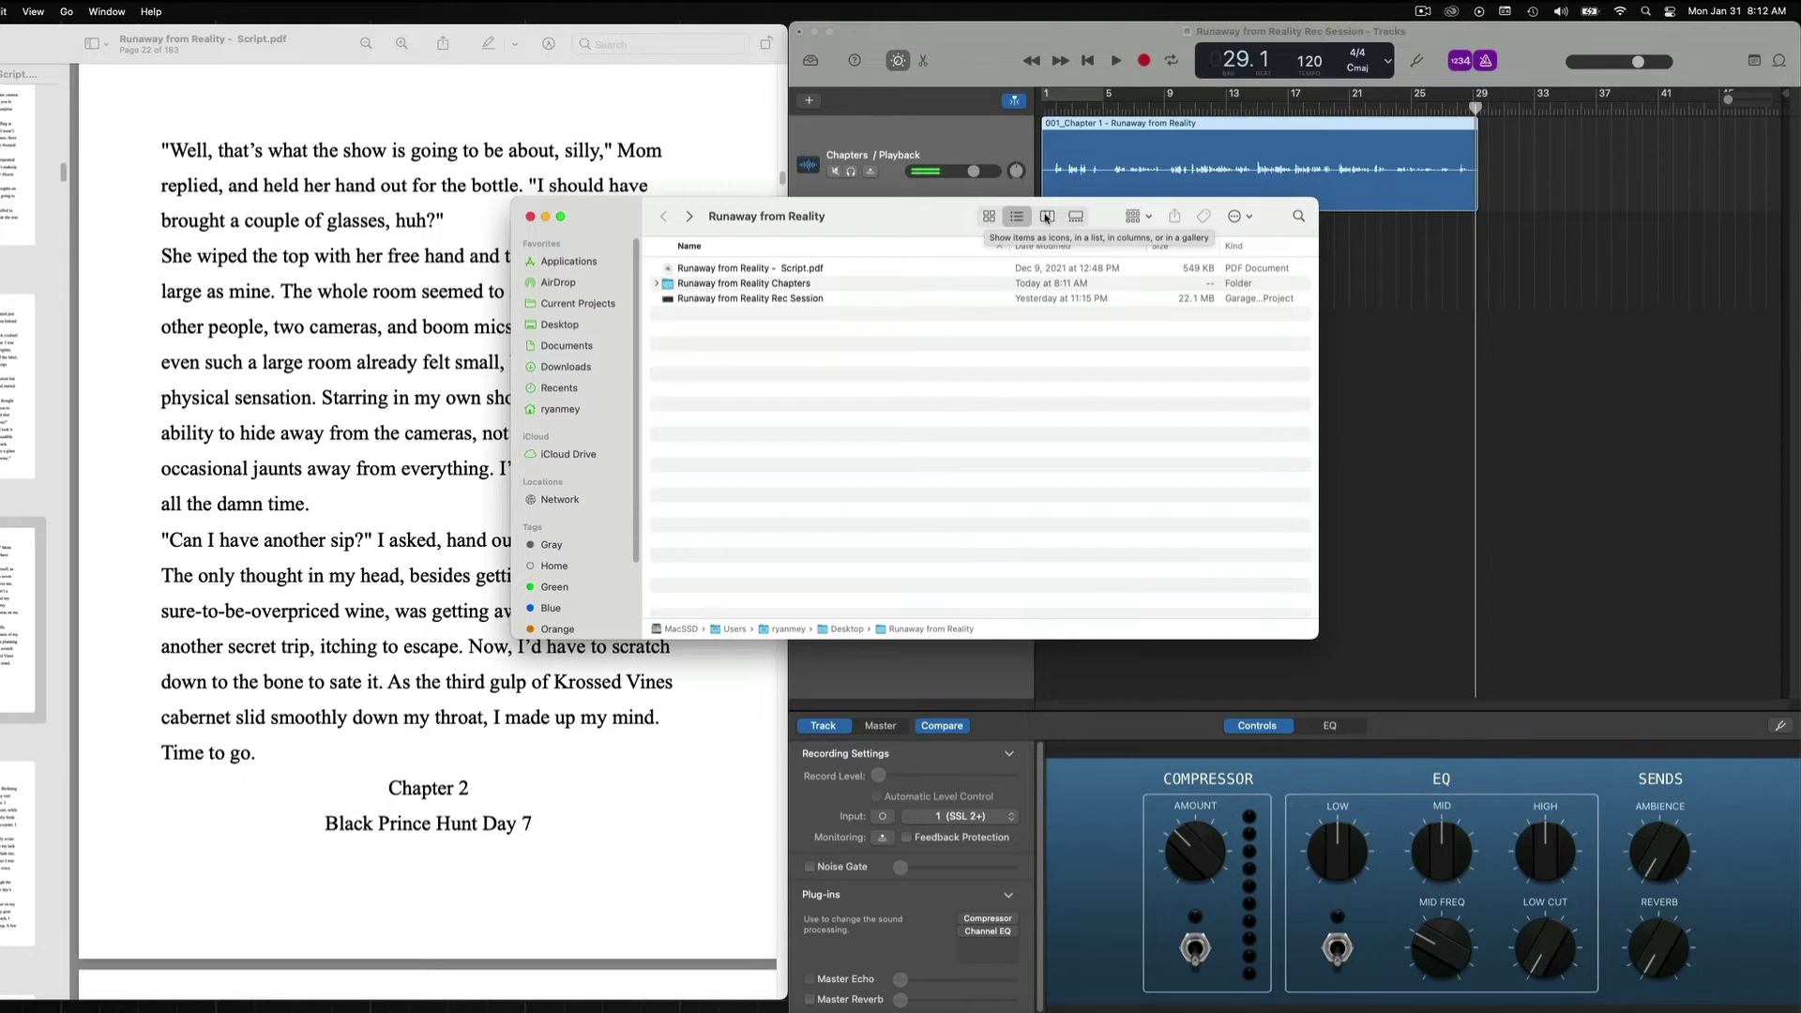
# Switch Finder to column view and widen the Chapters column to reveal the full WAV file name.
pyautogui.click(1047, 217)
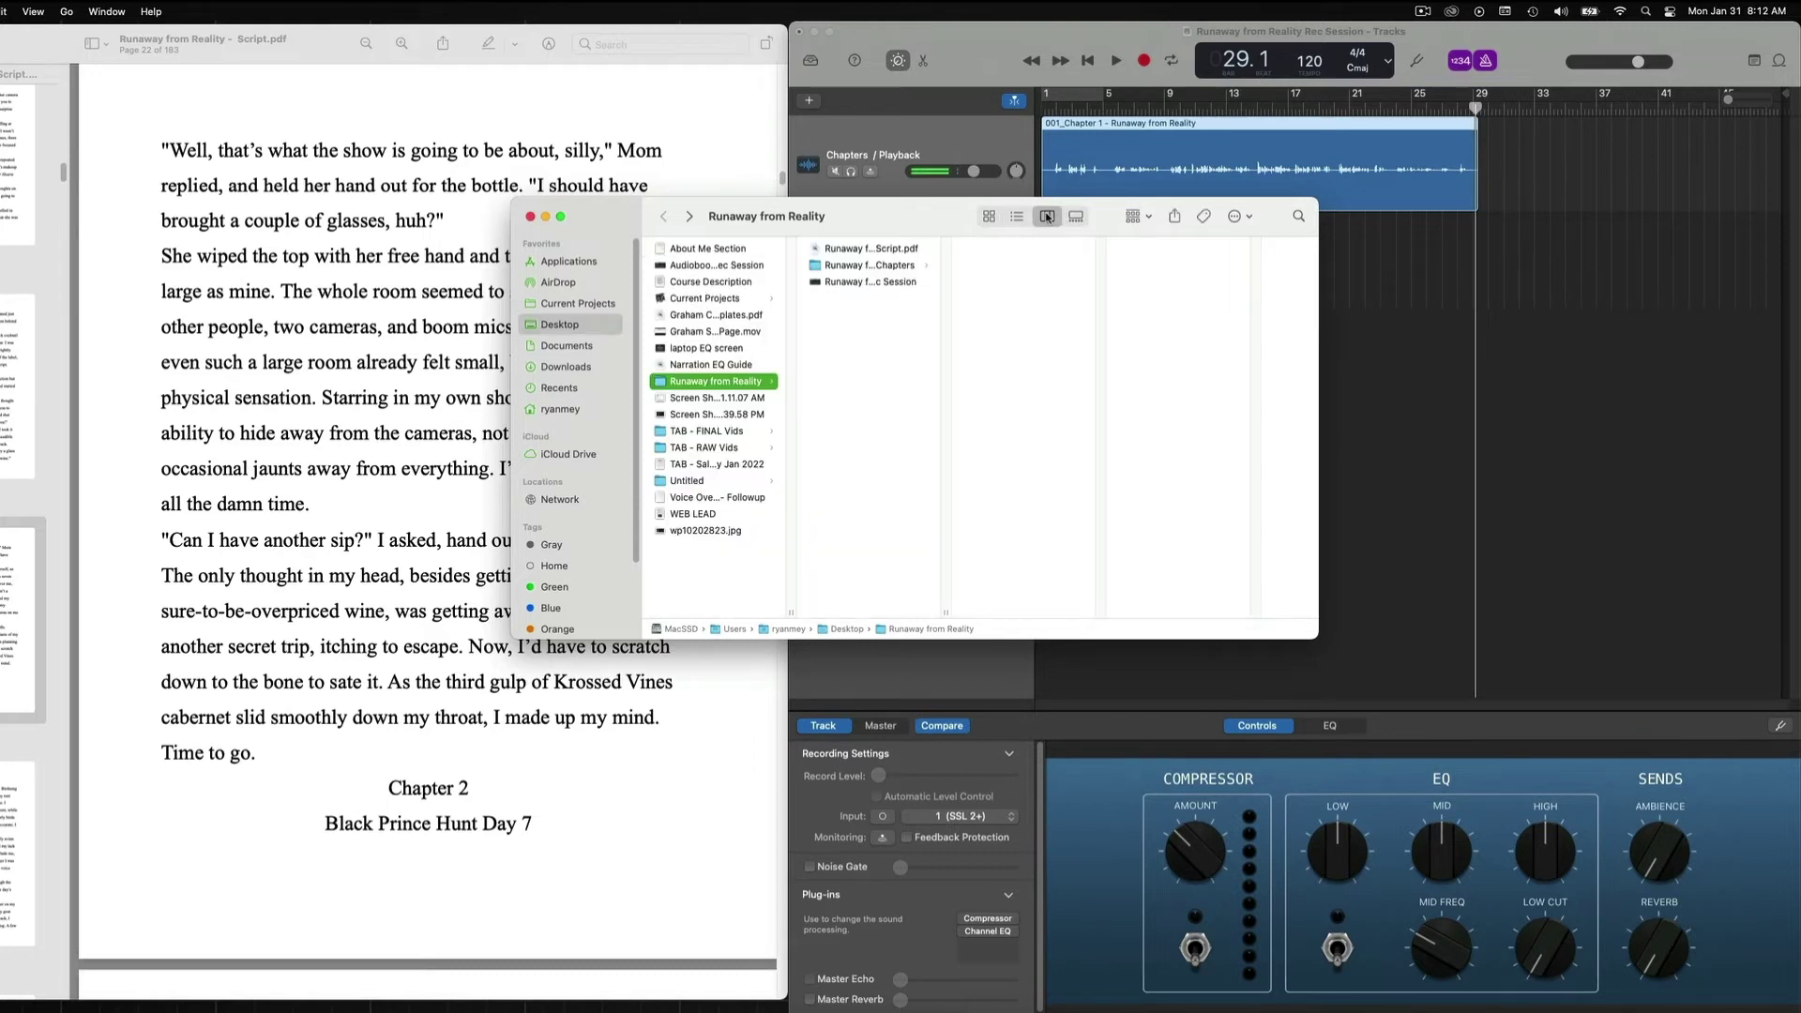
pyautogui.click(875, 268)
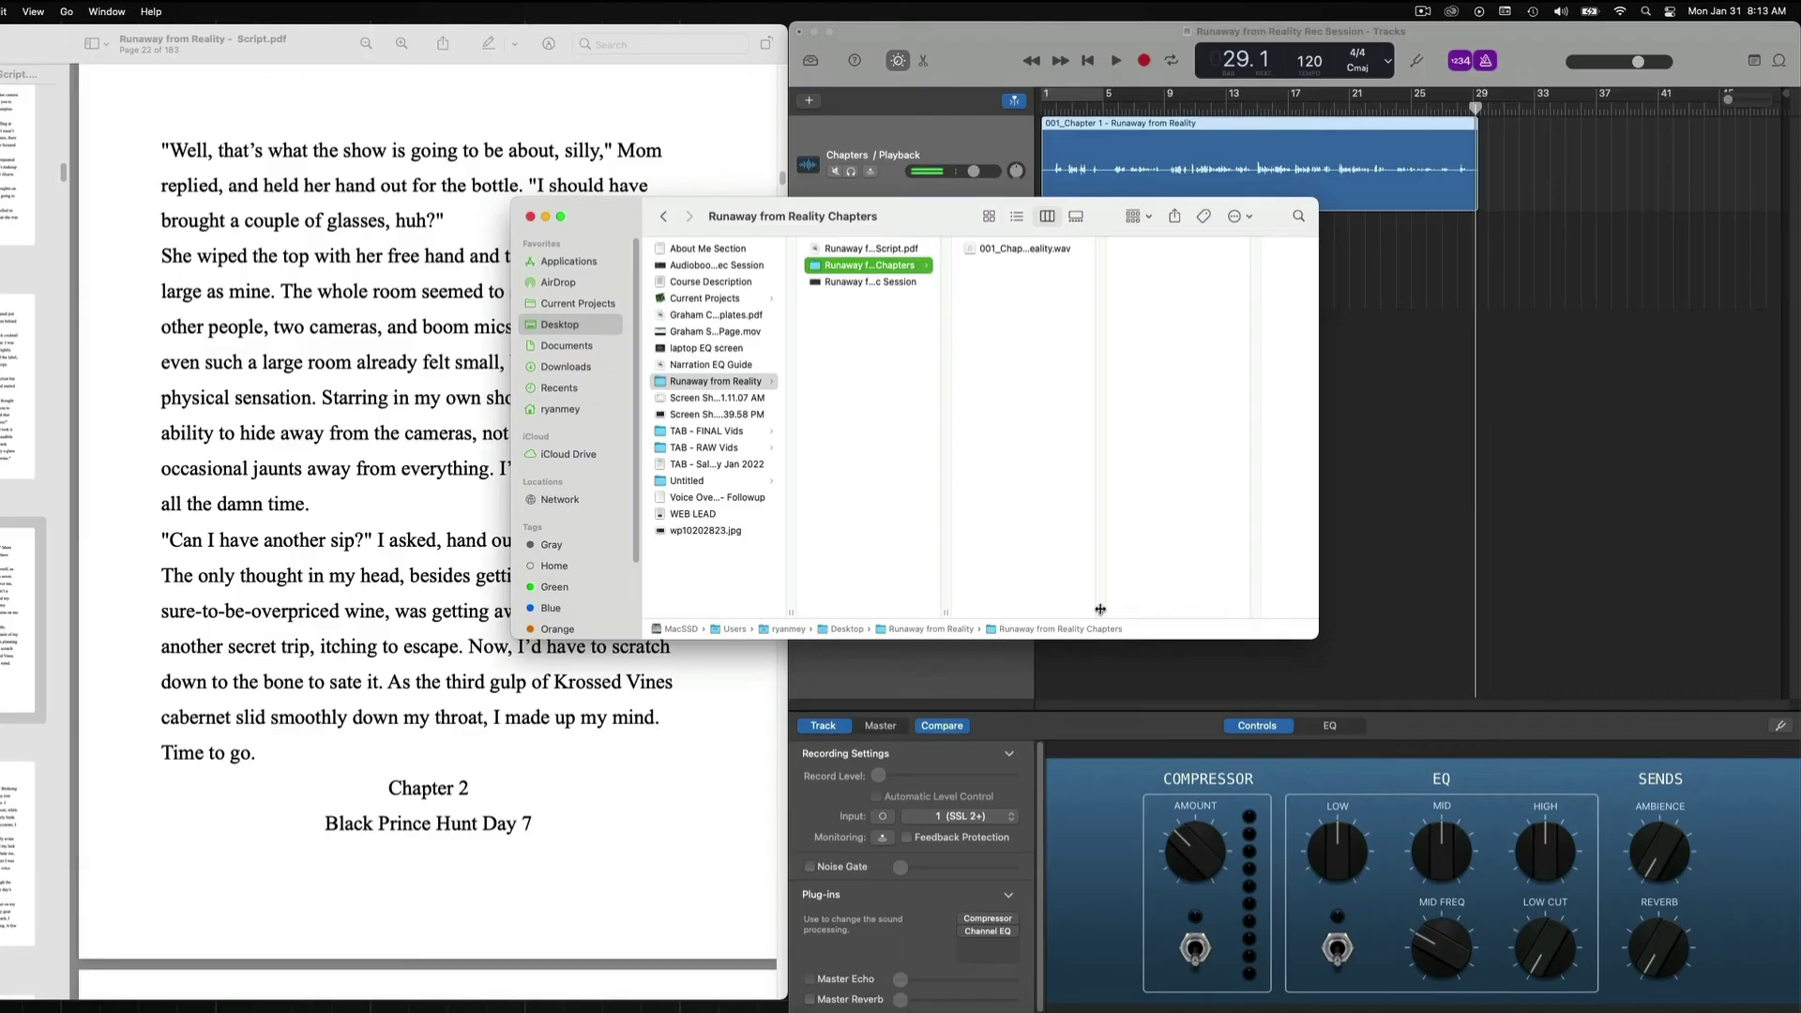
pyautogui.moveTo(1100, 610); pyautogui.dragTo(1219, 603)
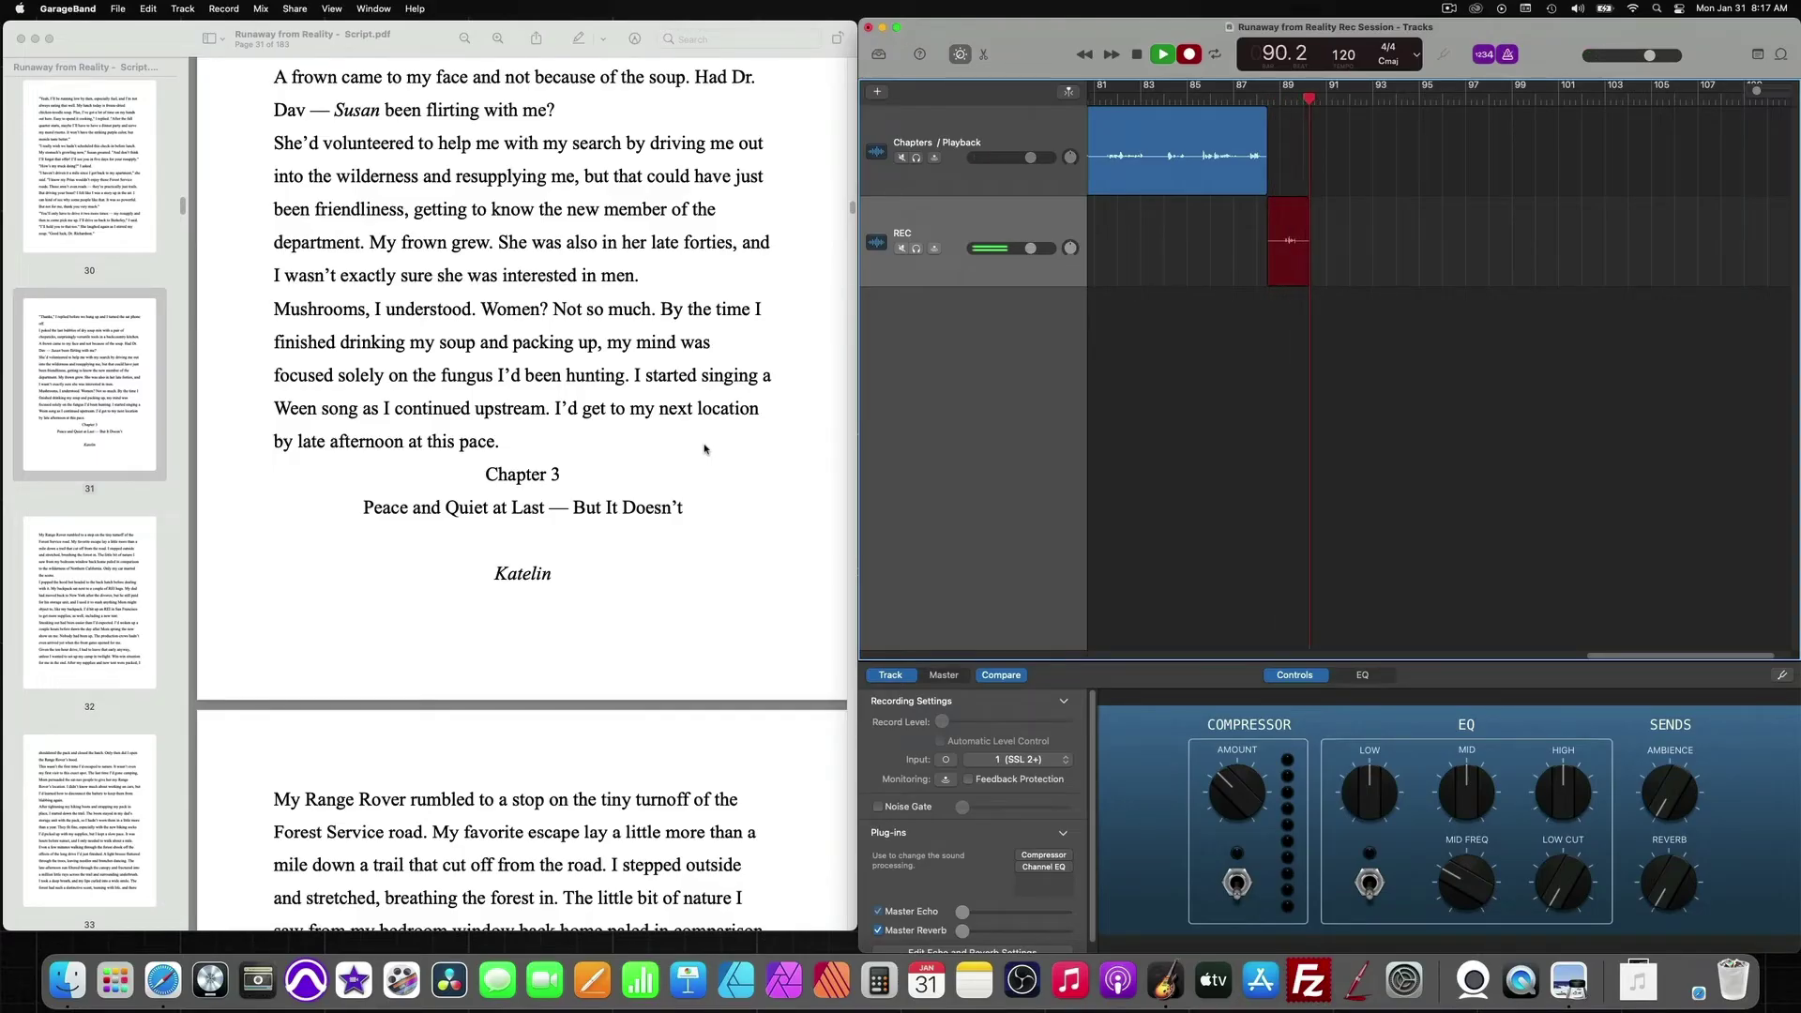
# Stop recording, move REC#08 onto the Chapters / Playback track after REC#07, and select the Chapter 1 region.
pyautogui.press('space')
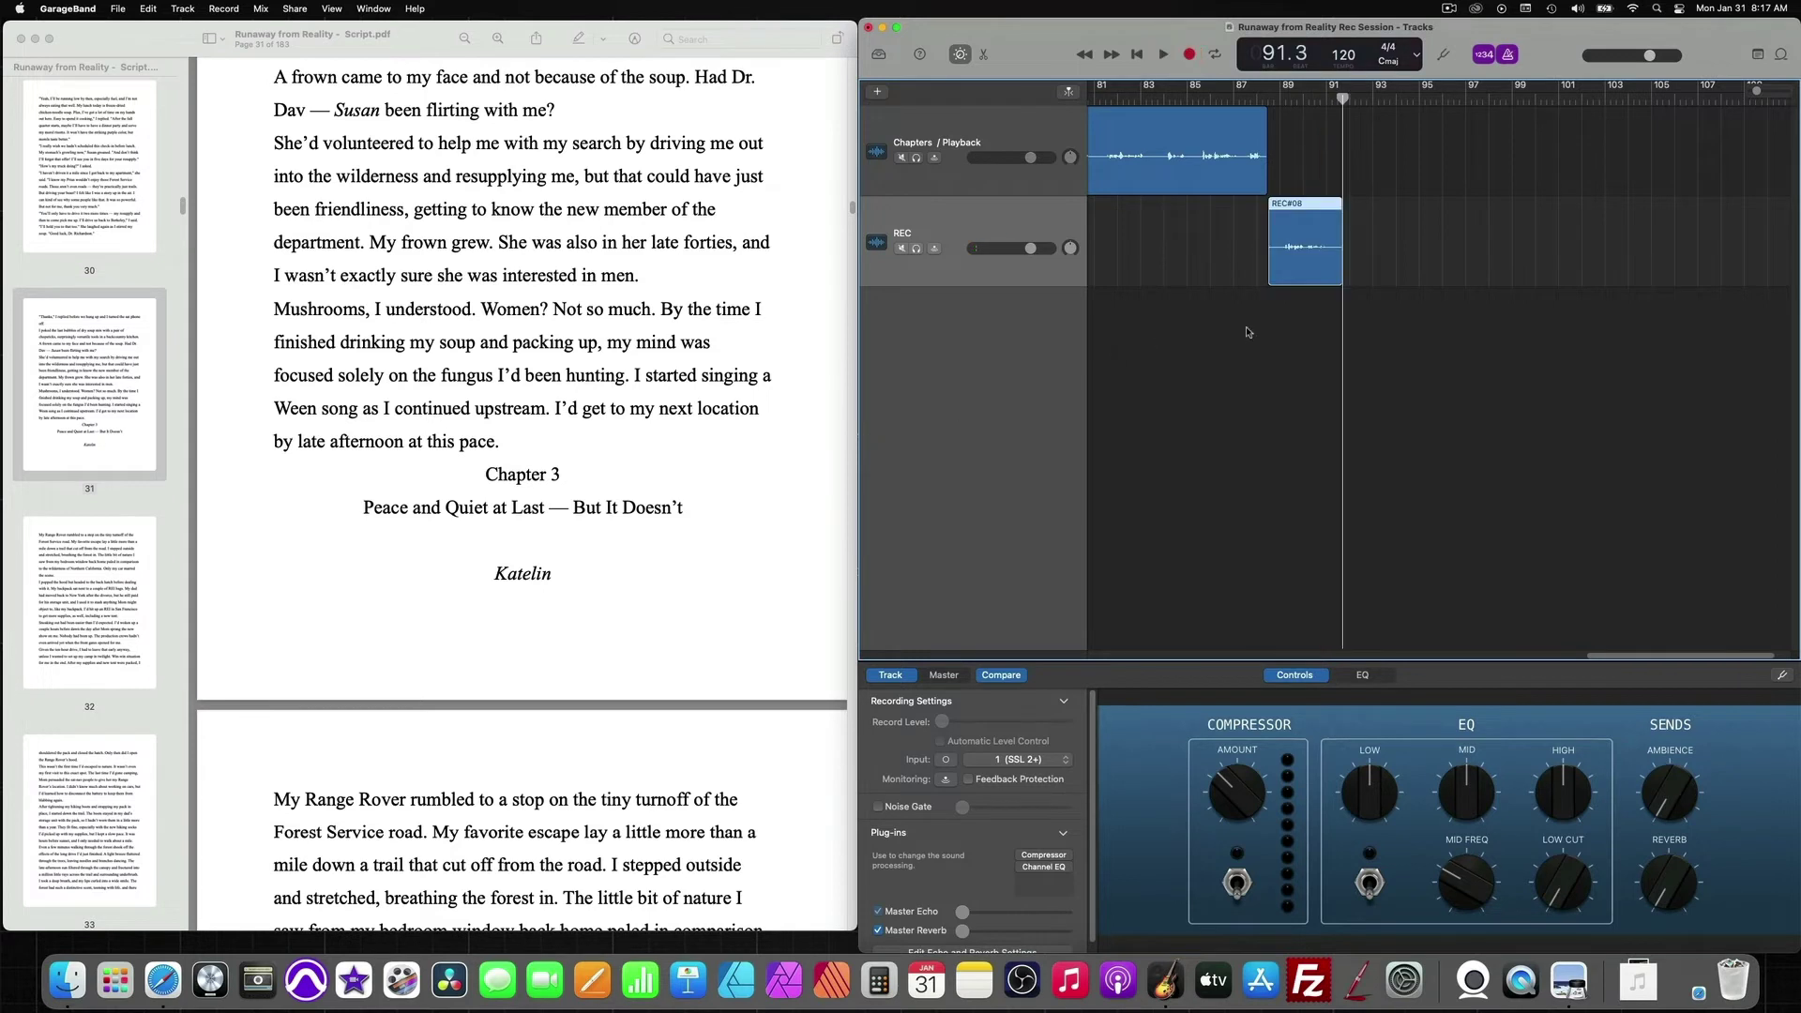
pyautogui.moveTo(1301, 267); pyautogui.dragTo(1304, 184)
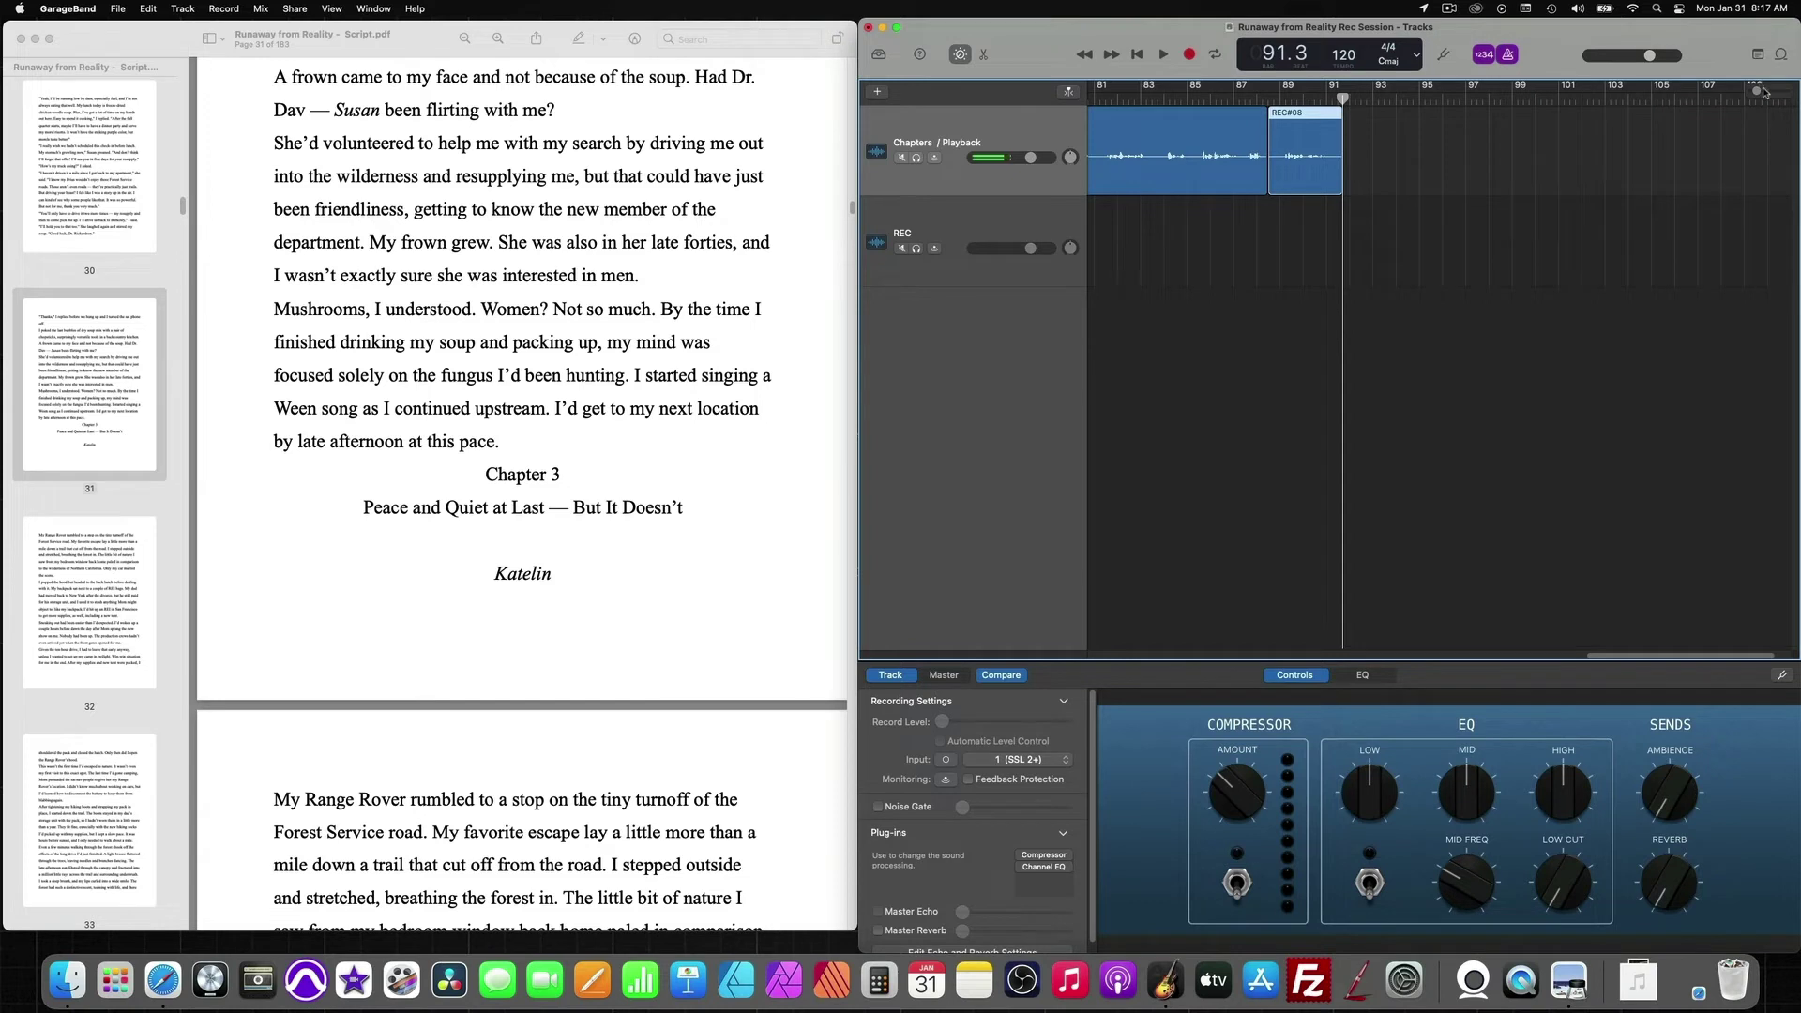
pyautogui.moveTo(1756, 91); pyautogui.dragTo(1734, 91)
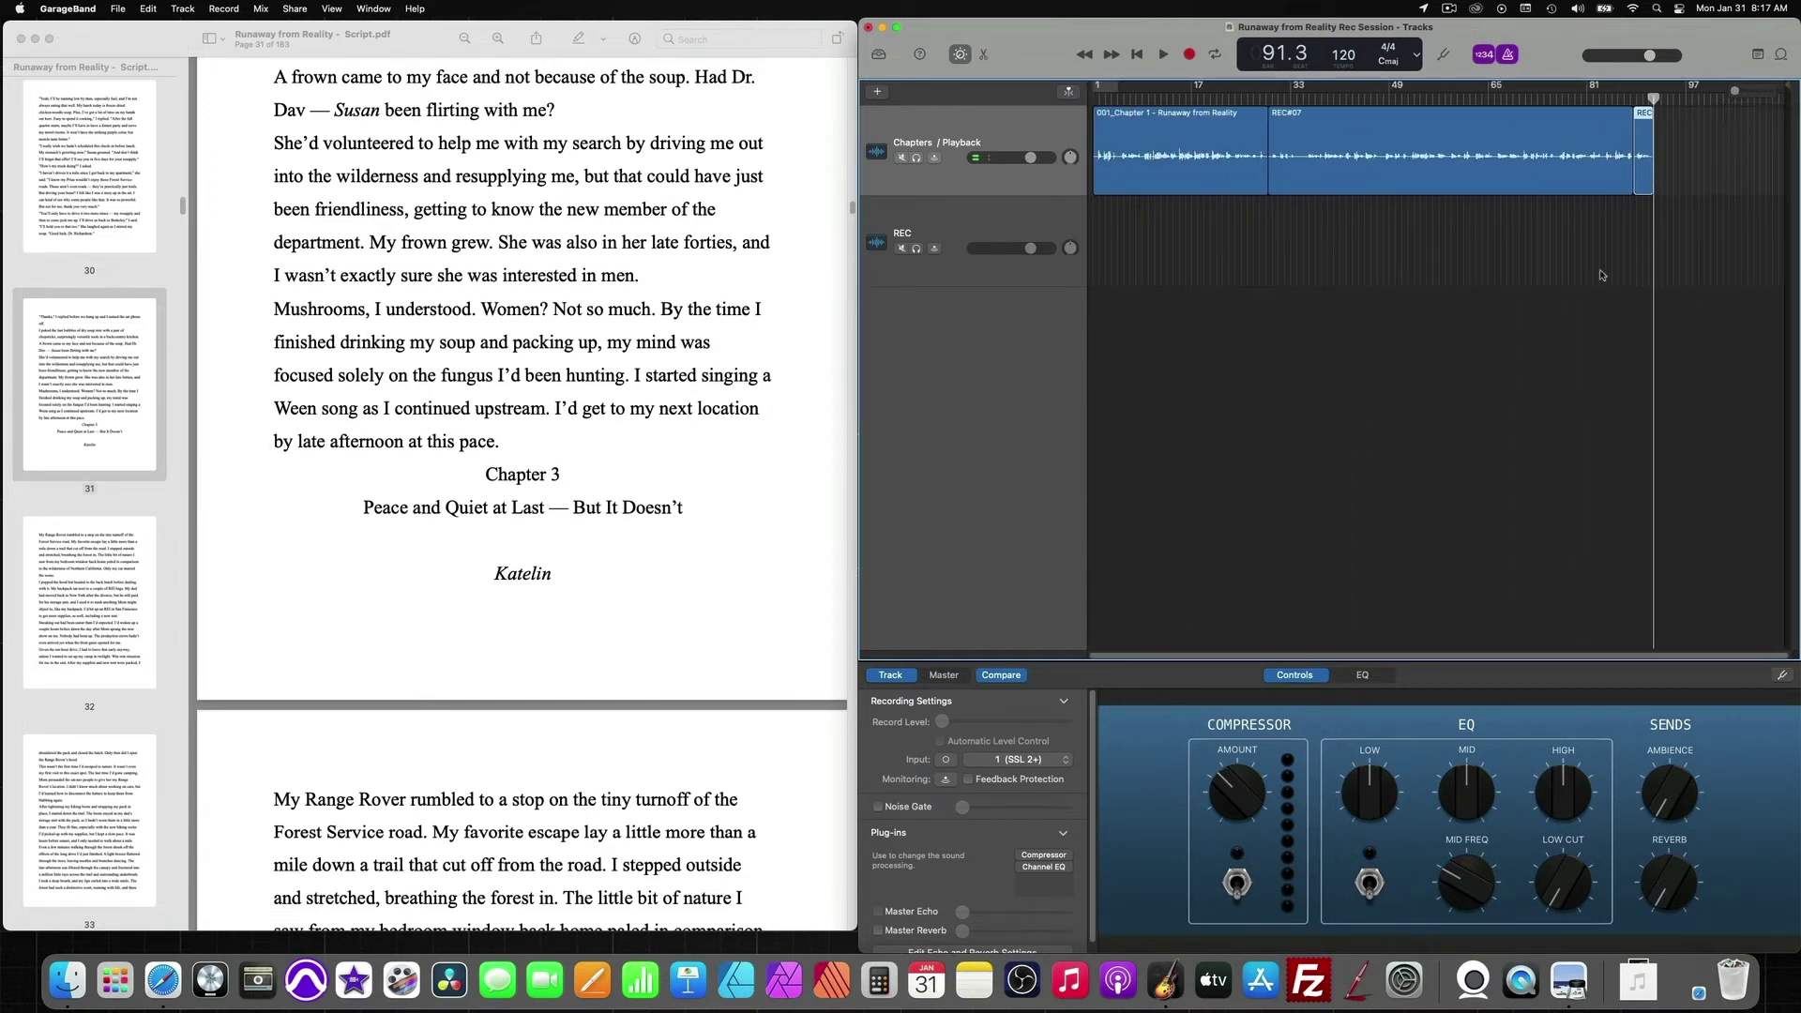
pyautogui.click(1195, 135)
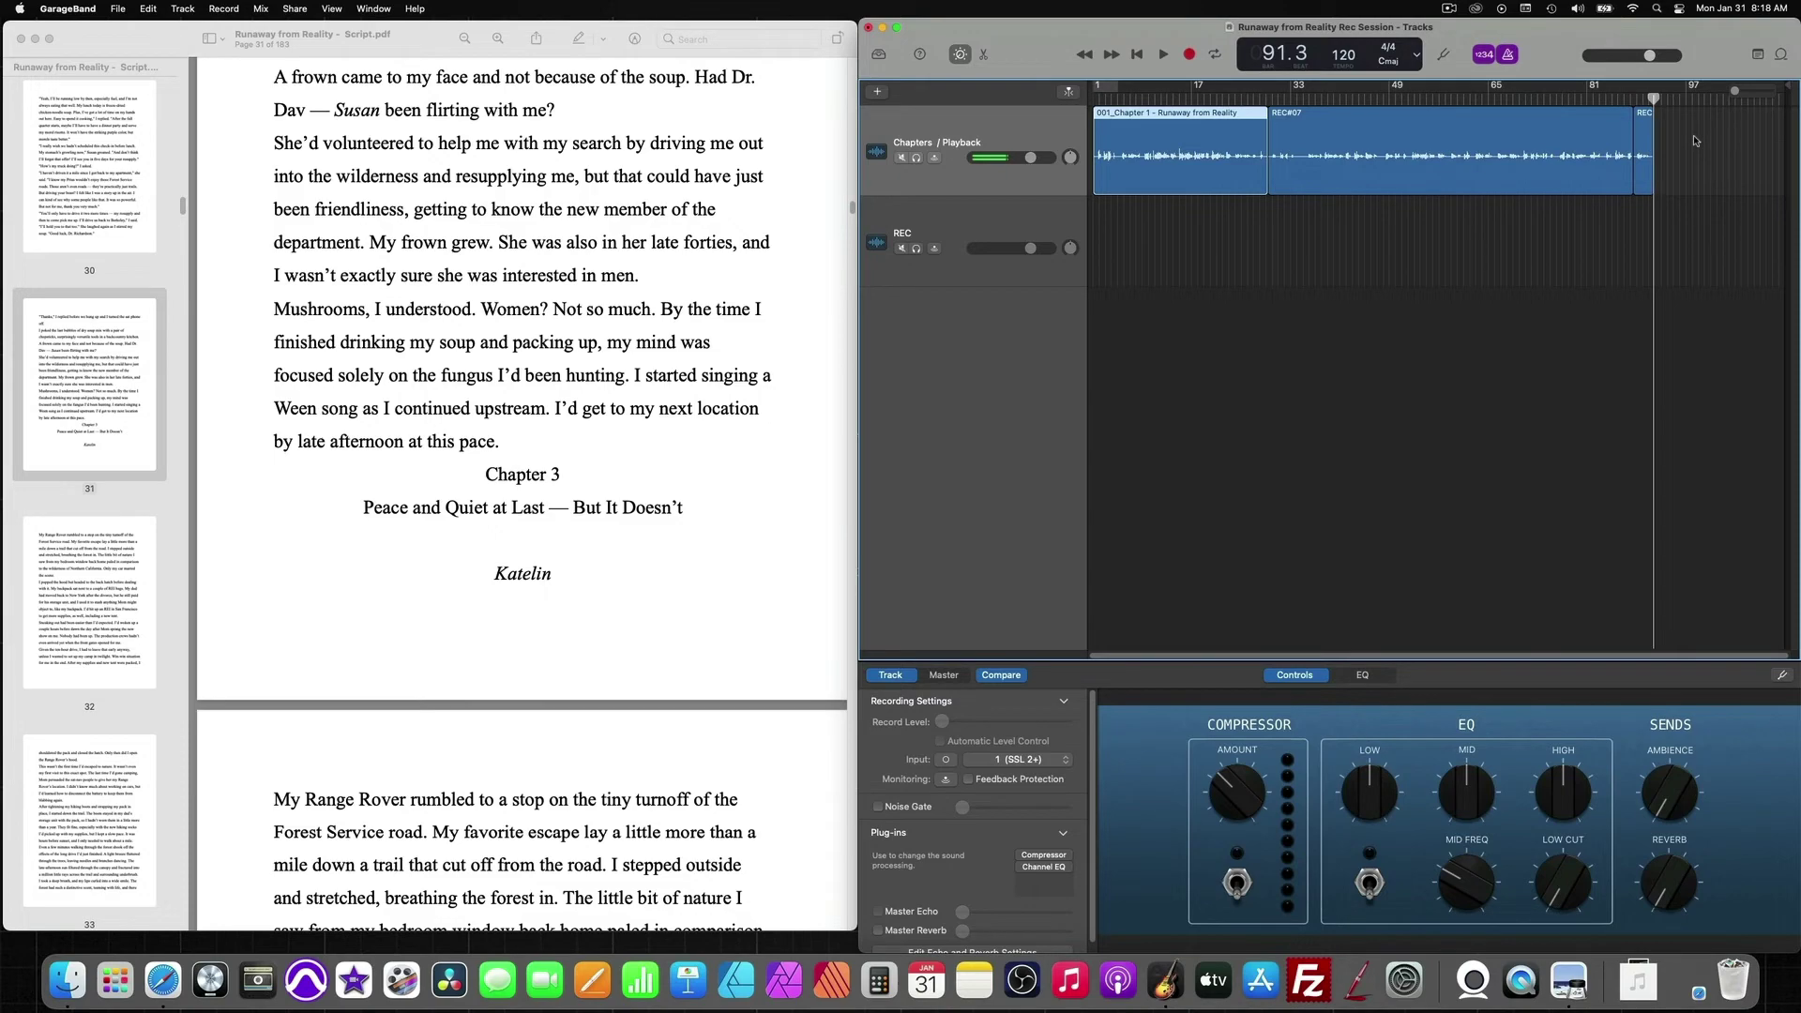
# Join the REC#08 and REC#07 takes into one region, creating a new merged audio file.
pyautogui.click(1643, 150)
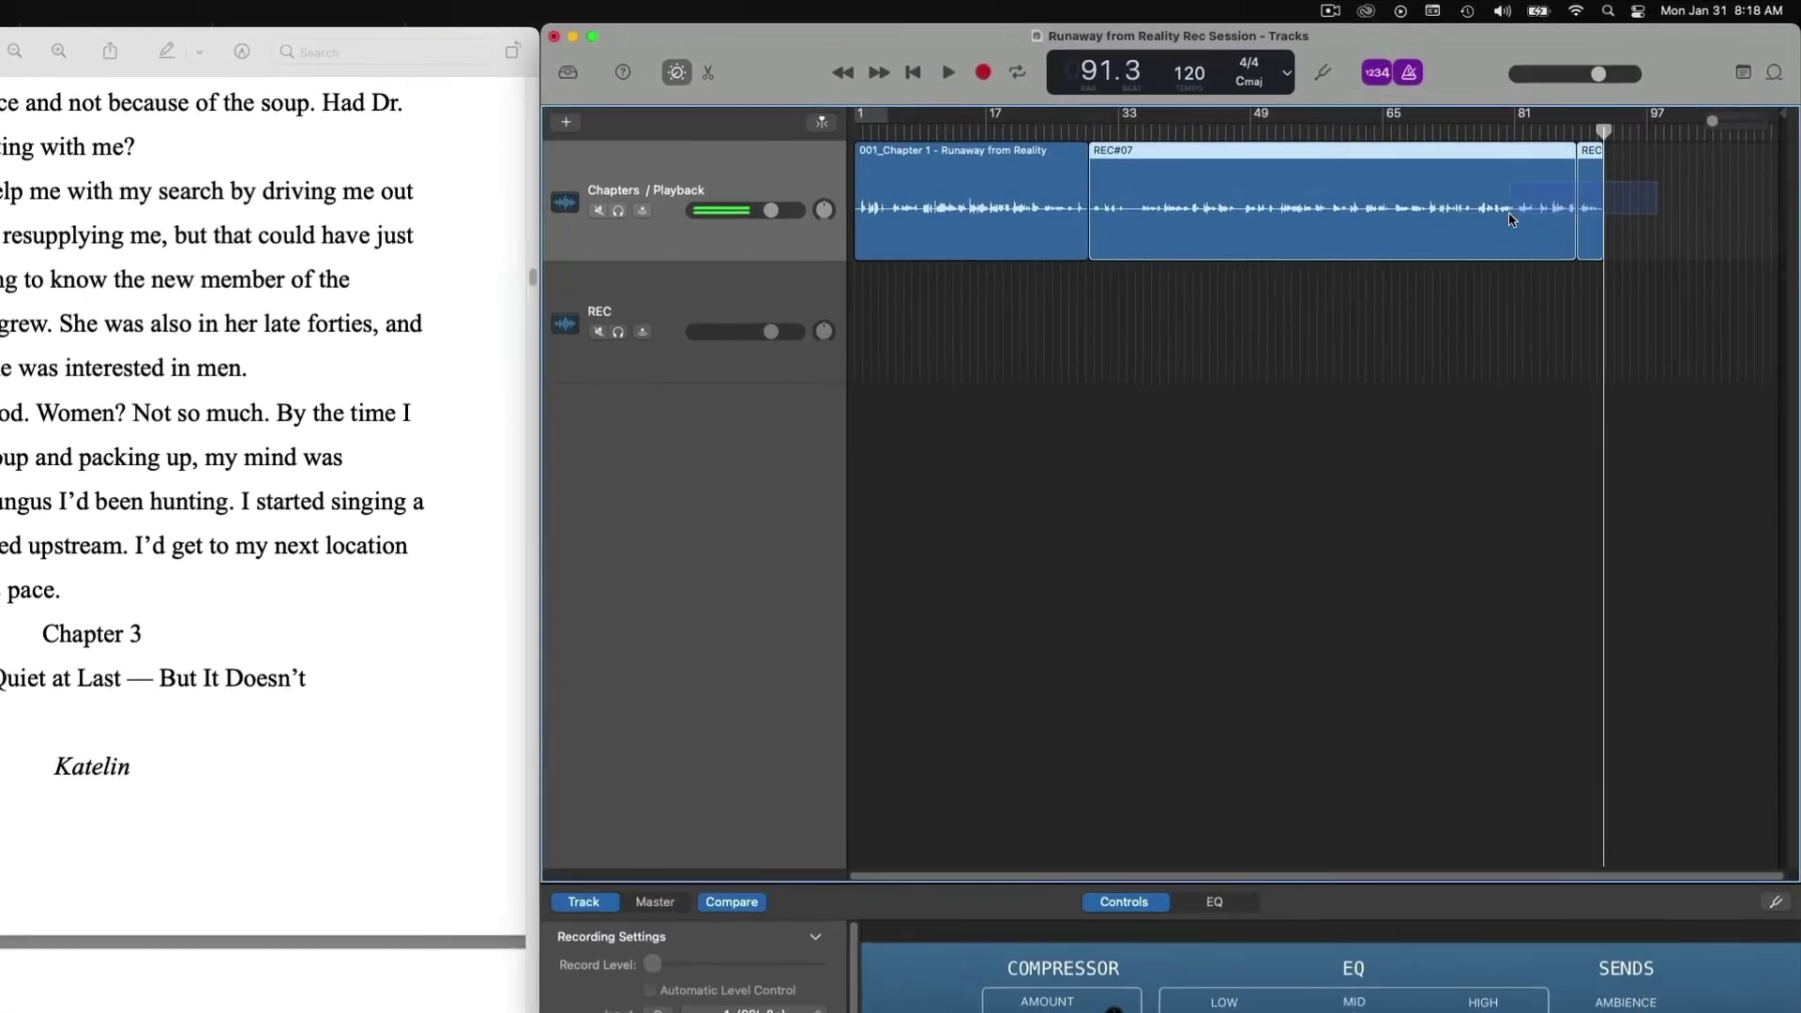
pyautogui.click(1501, 169)
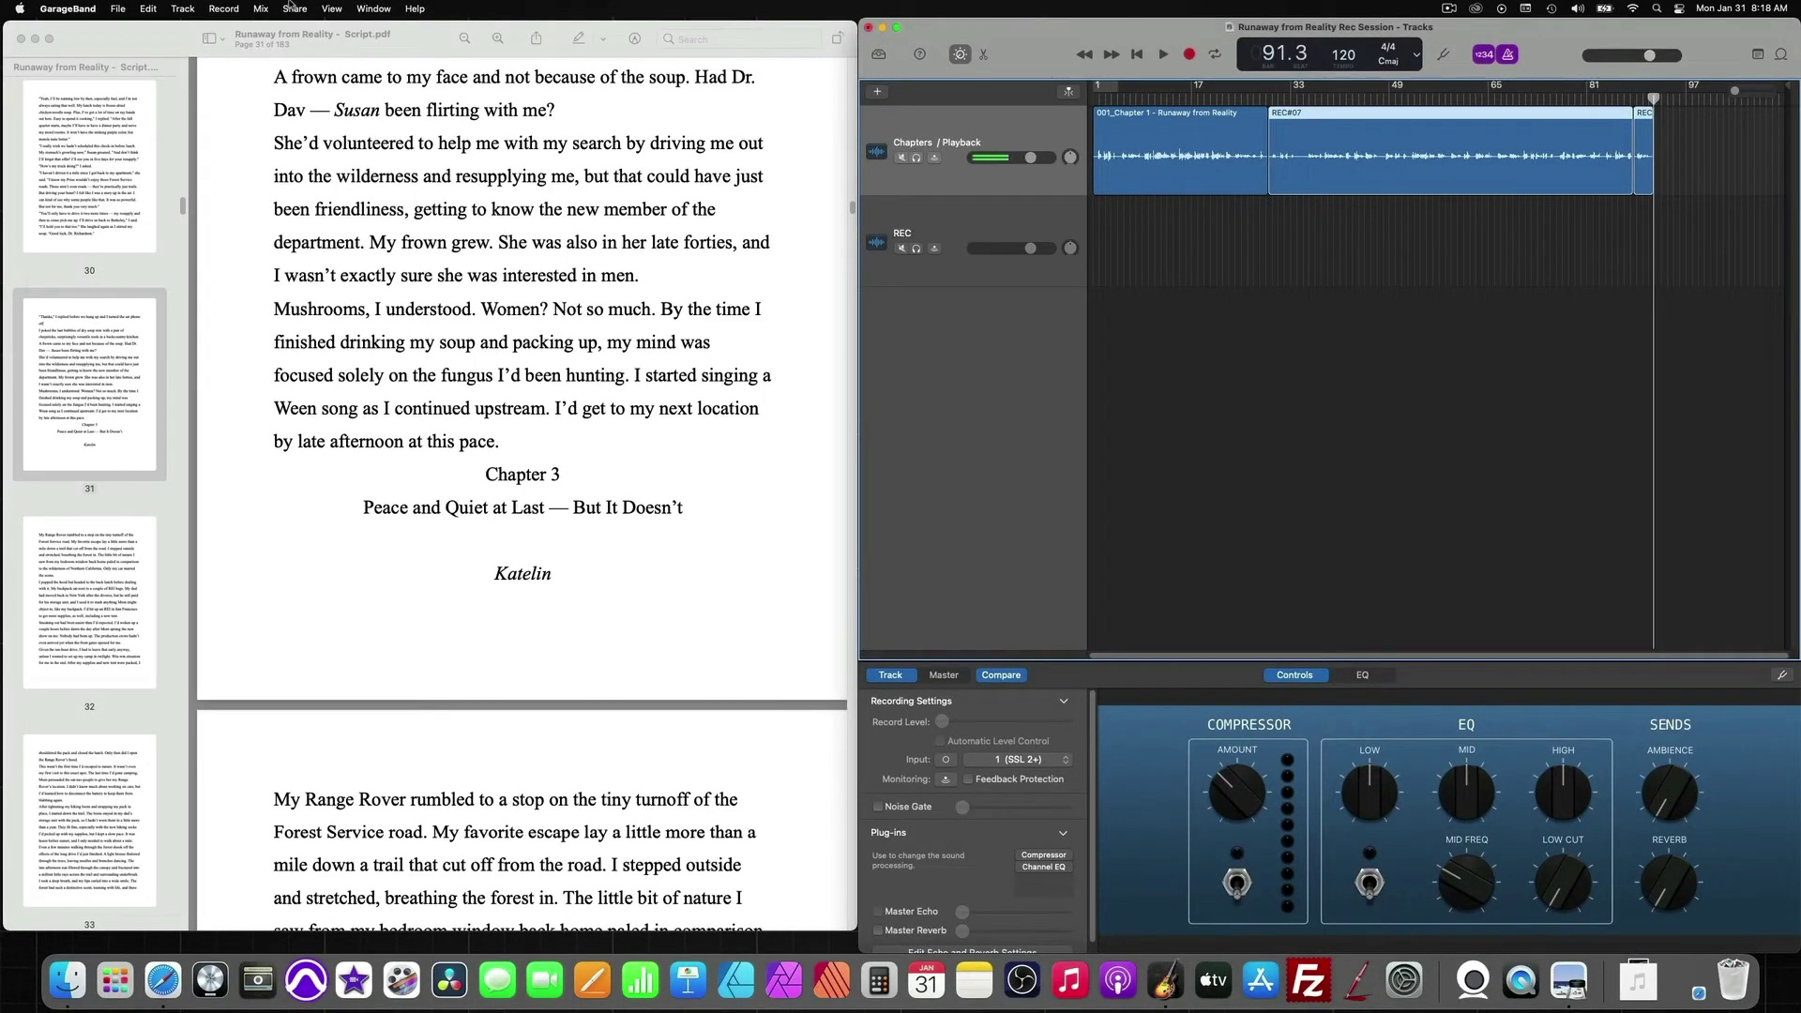
pyautogui.click(148, 8)
pyautogui.moveTo(167, 11)
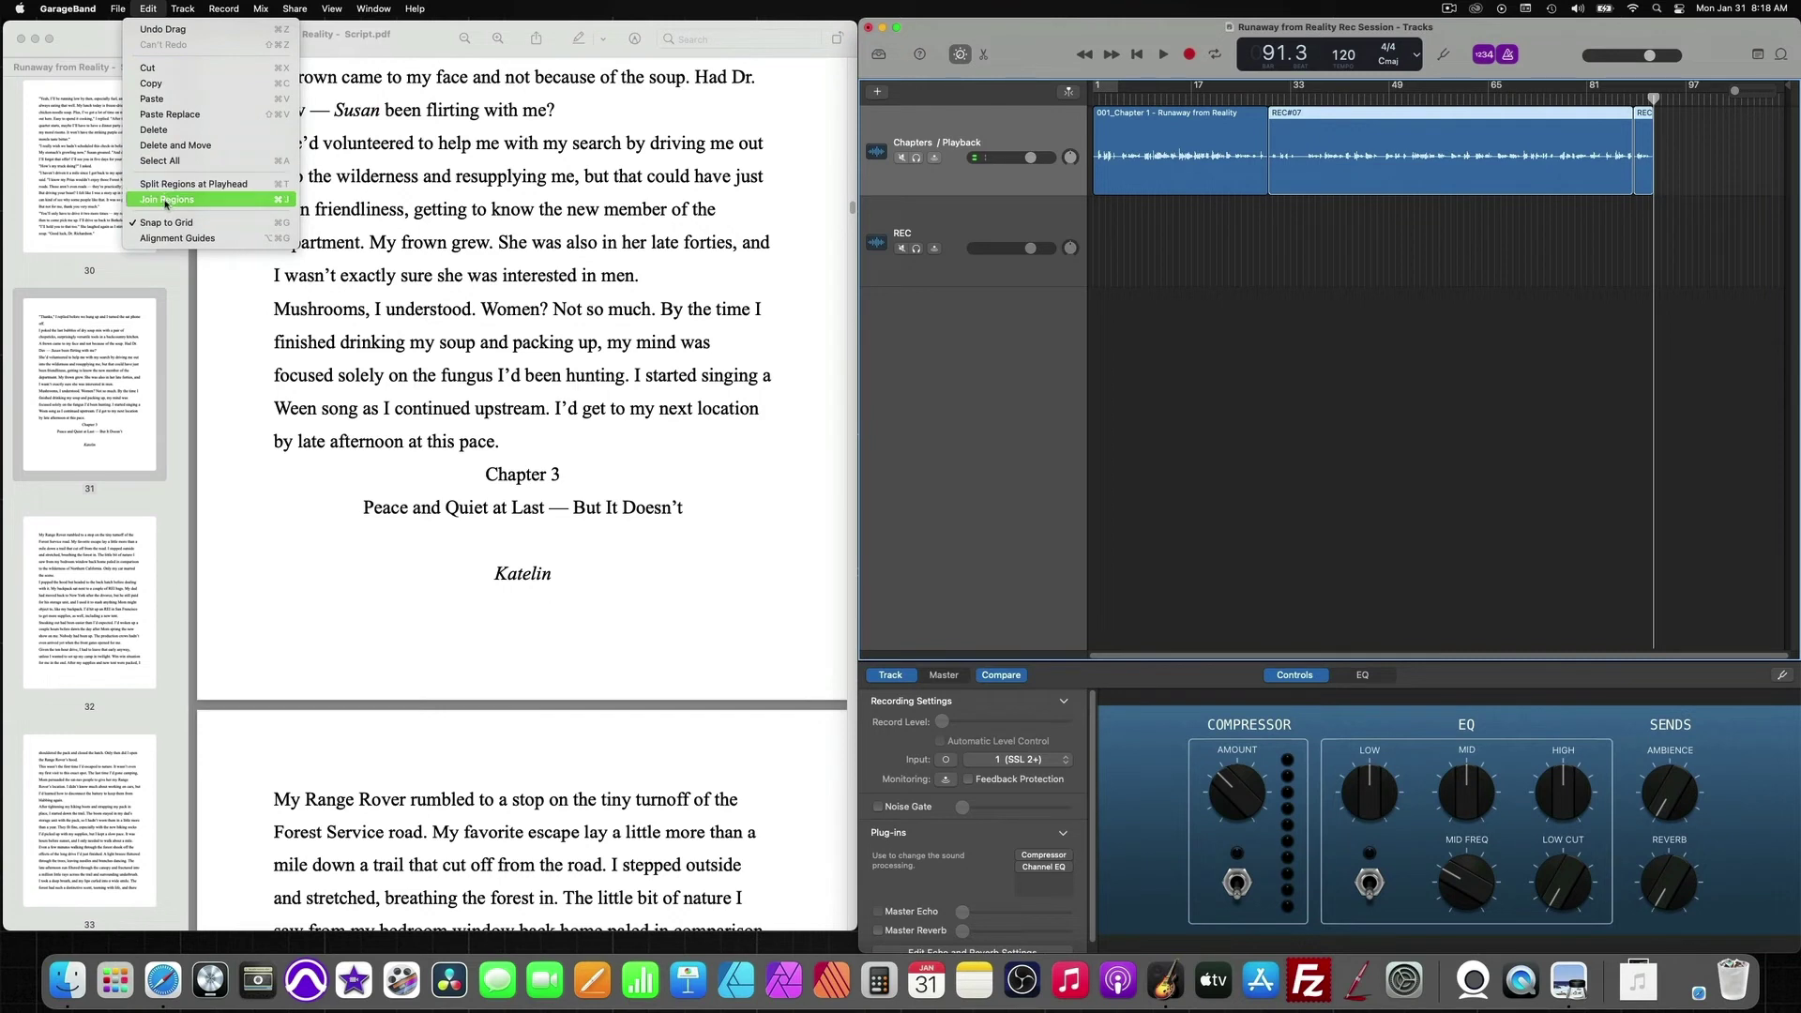
pyautogui.click(166, 200)
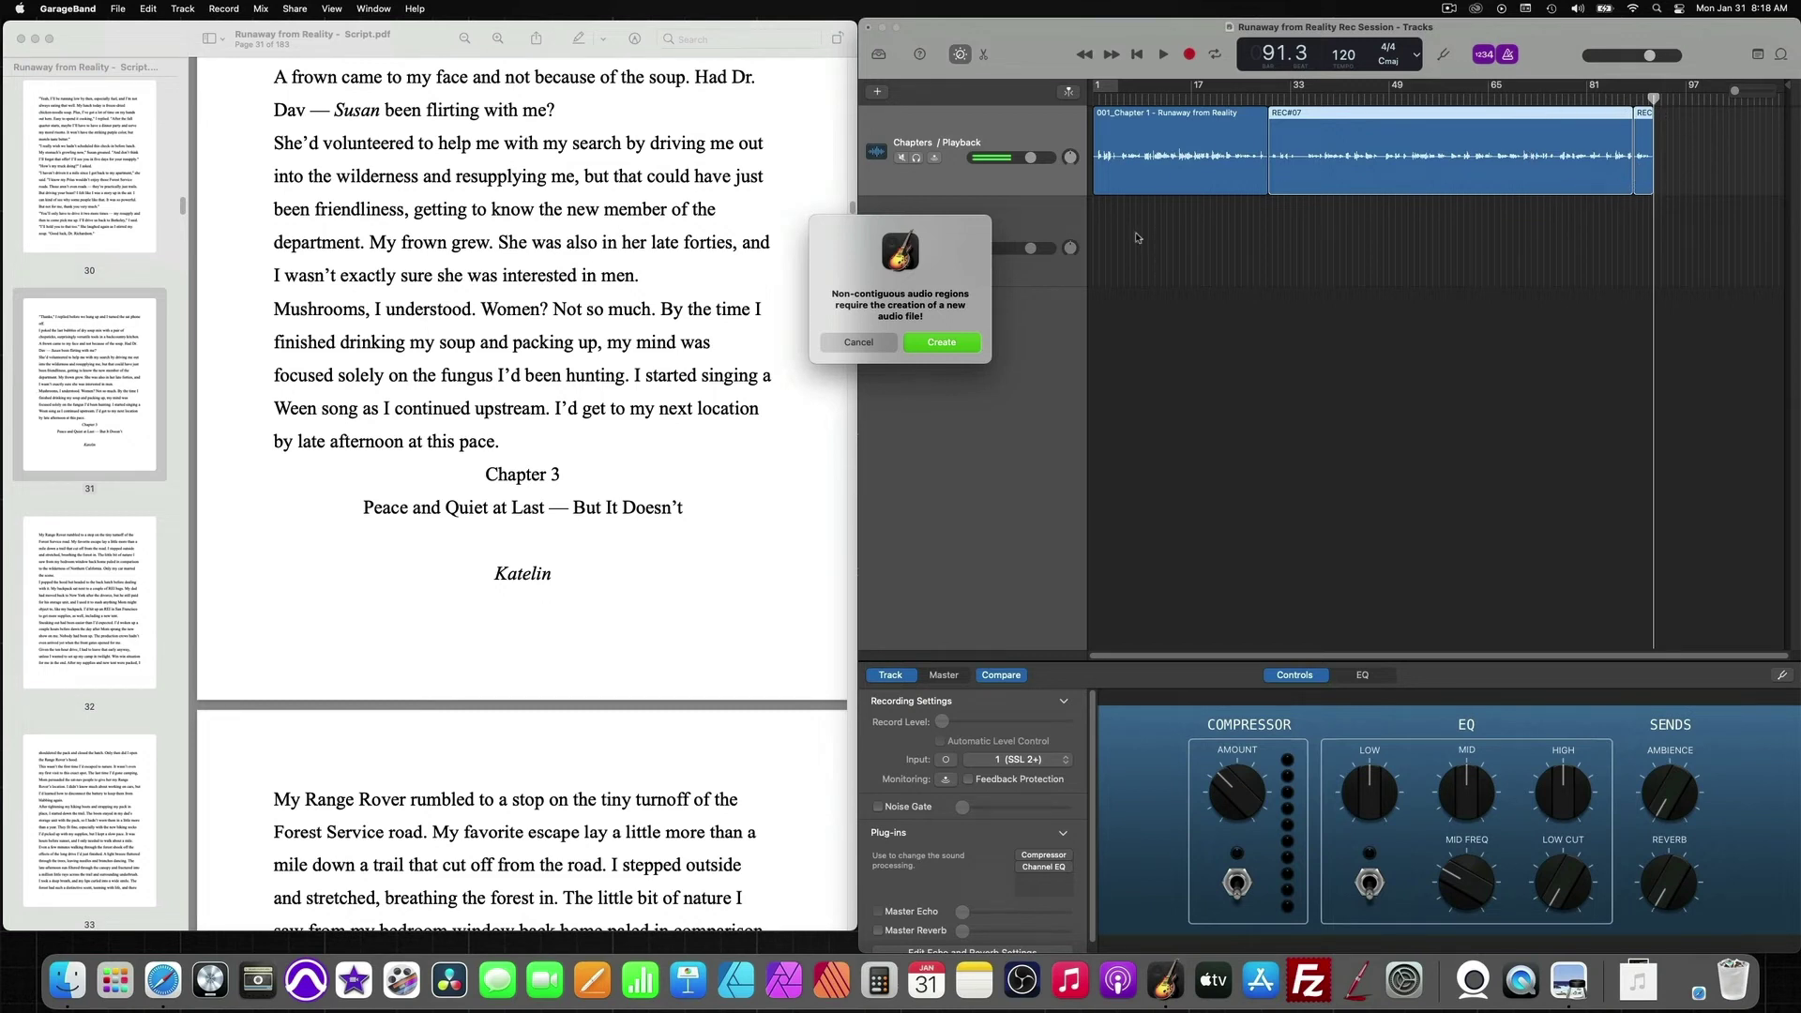
pyautogui.click(942, 343)
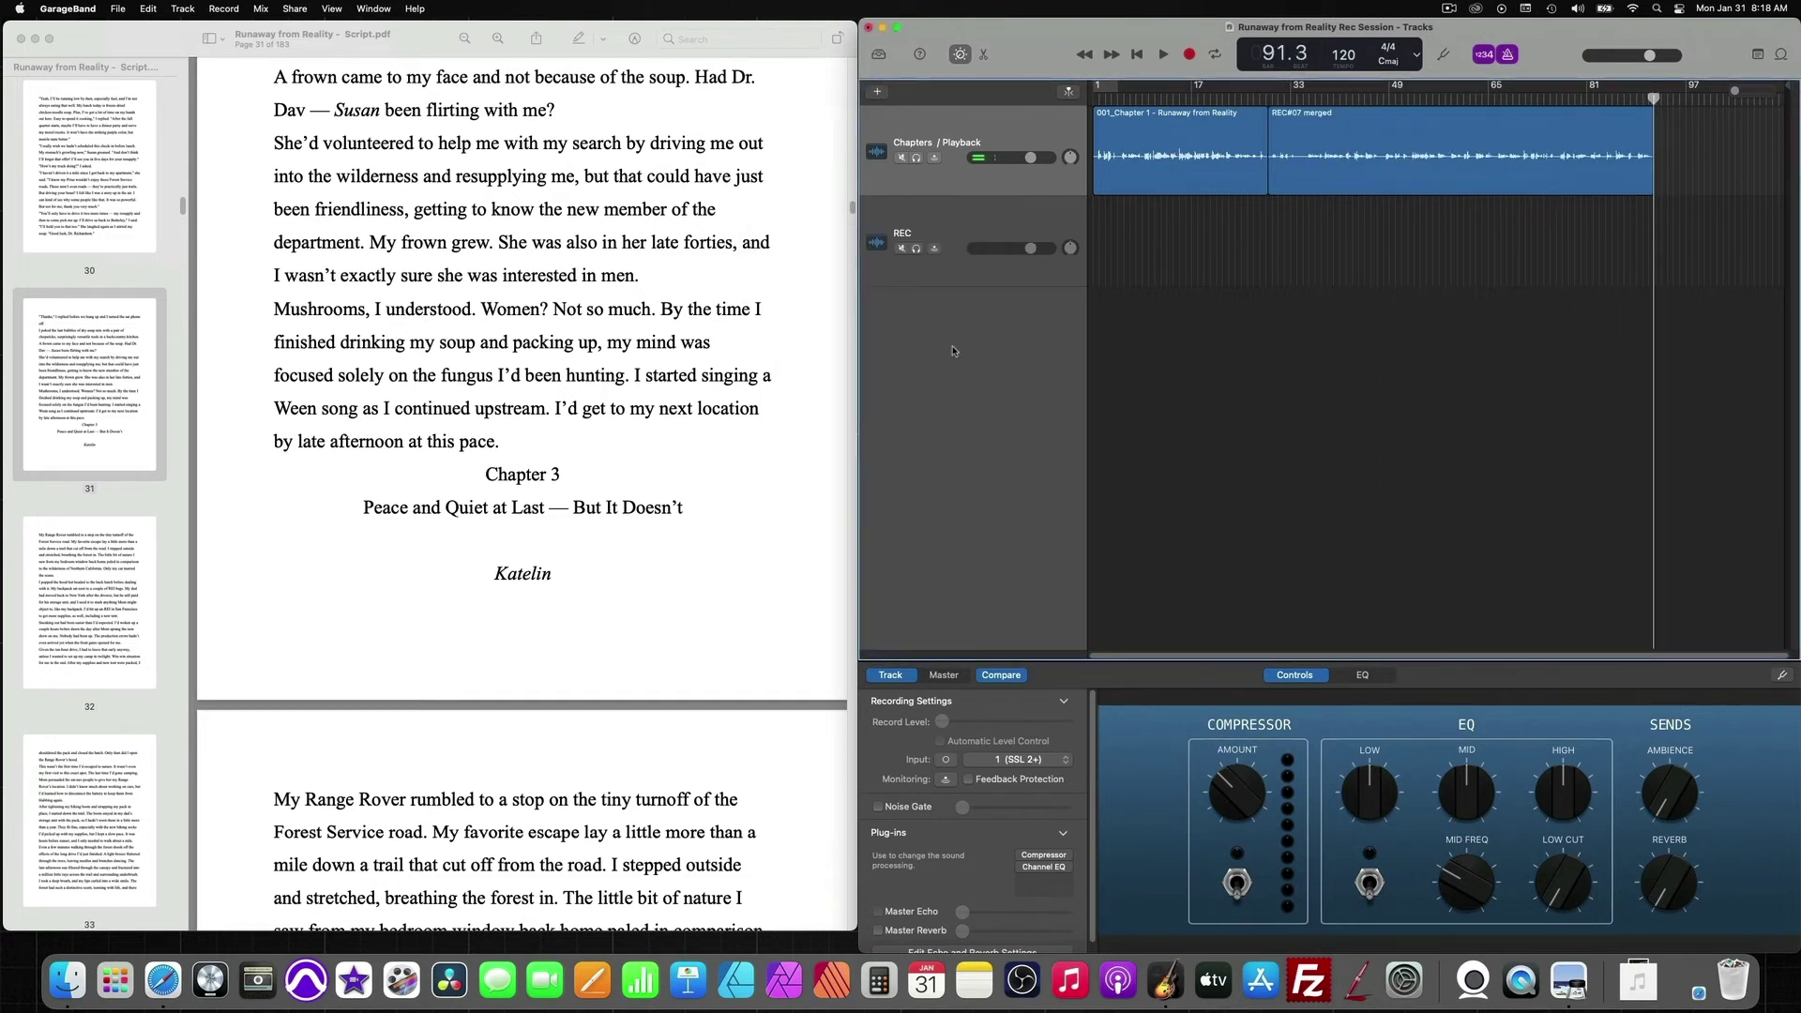
# Rename the merged region to '002_Chapter 2 - Runaway from Reality' and select it.
pyautogui.rightClick(1377, 132)
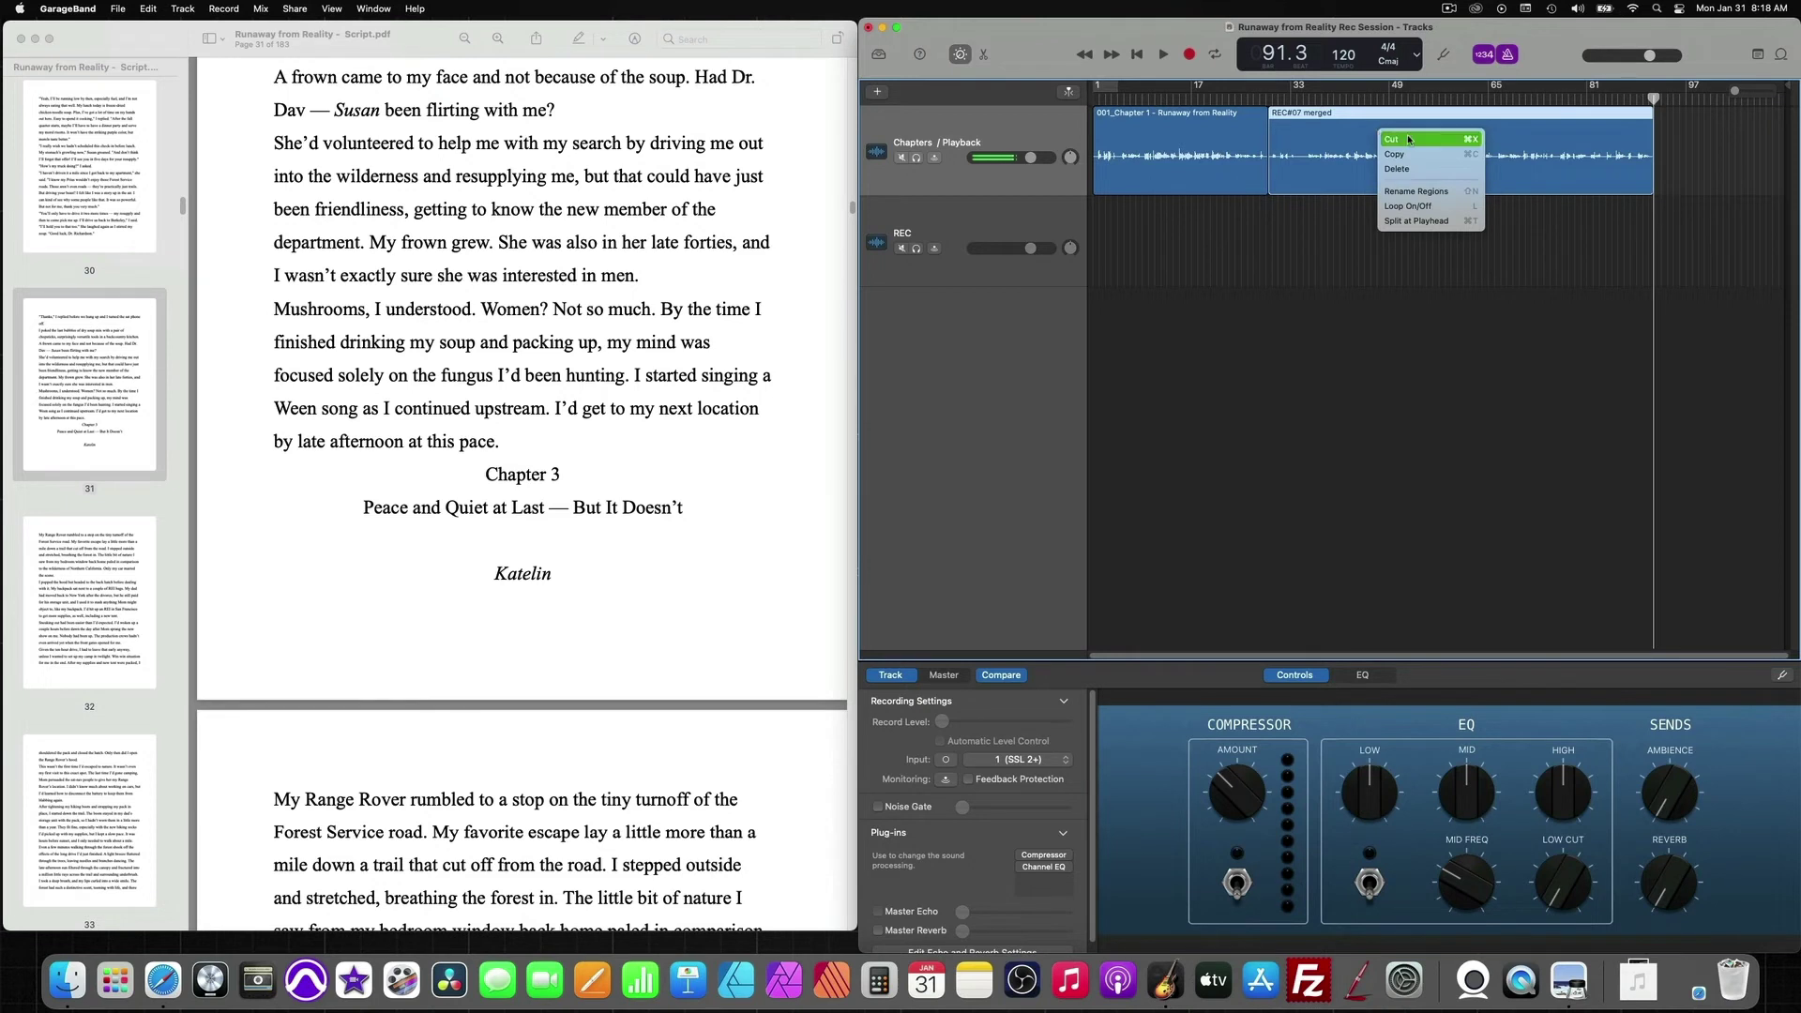
pyautogui.click(1416, 191)
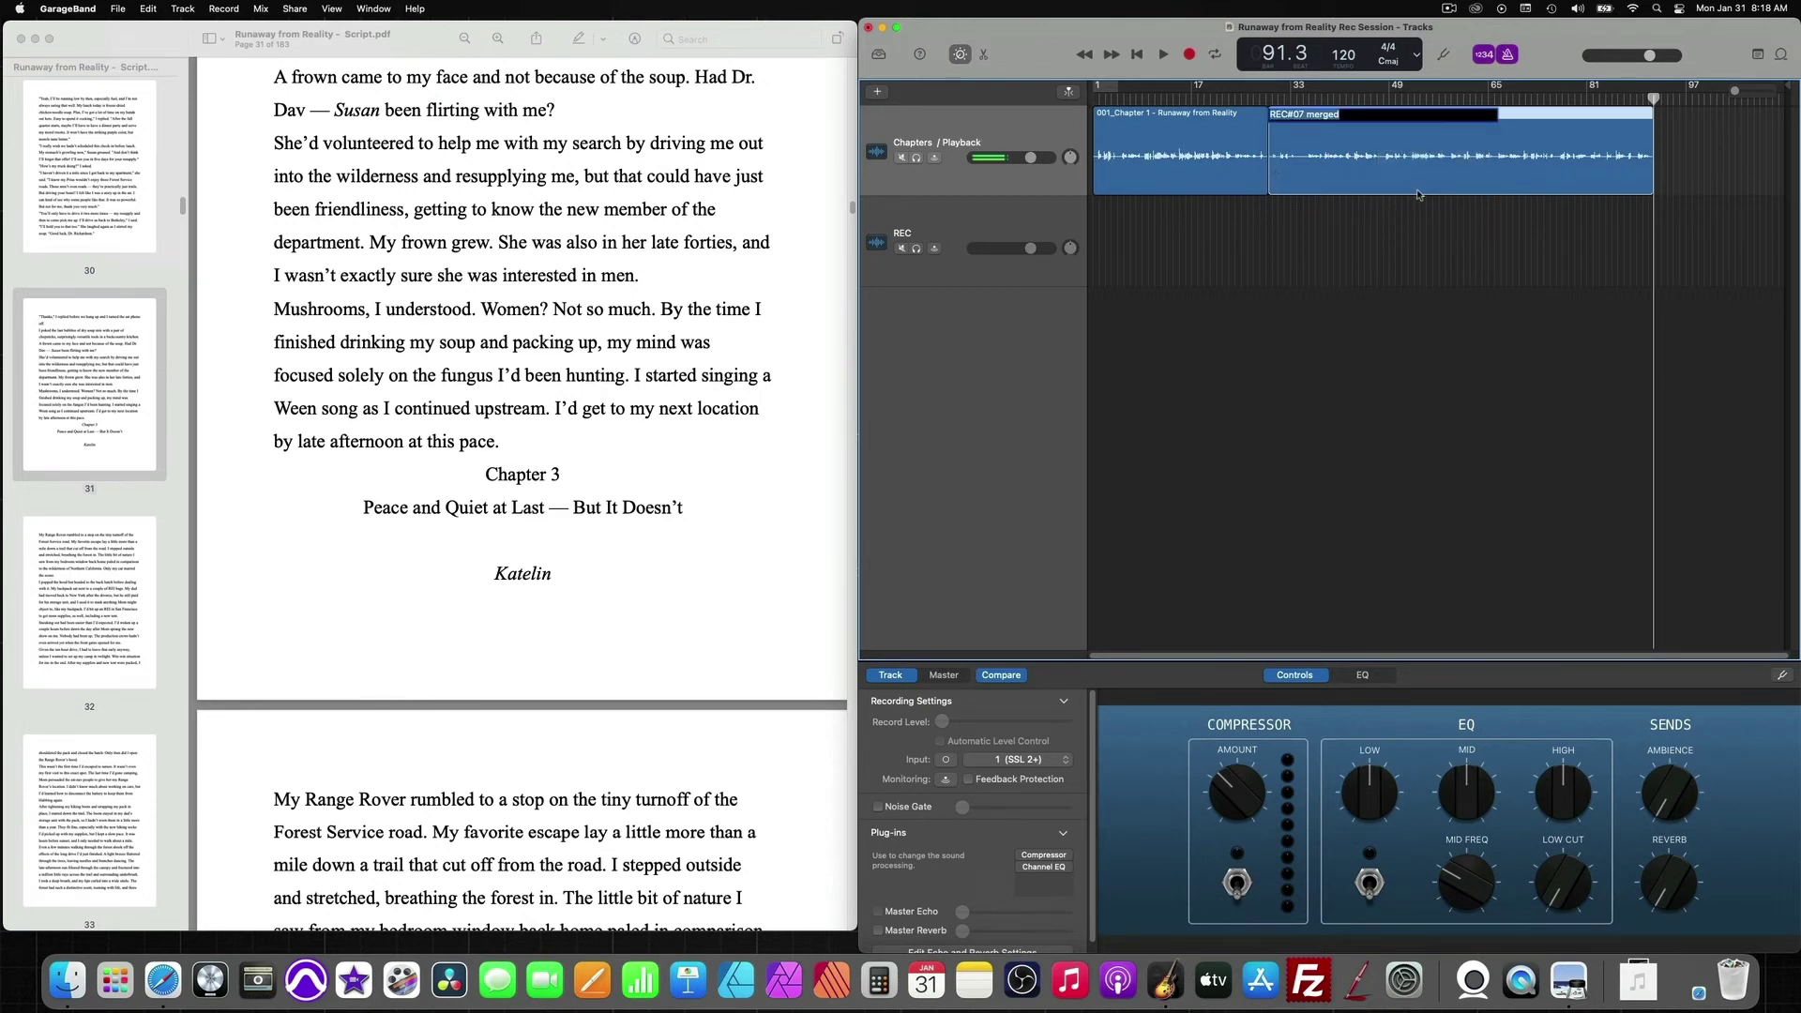
pyautogui.write('002_Chapter 2 -')
pyautogui.write('Runaway from Reality')
pyautogui.click(1424, 288)
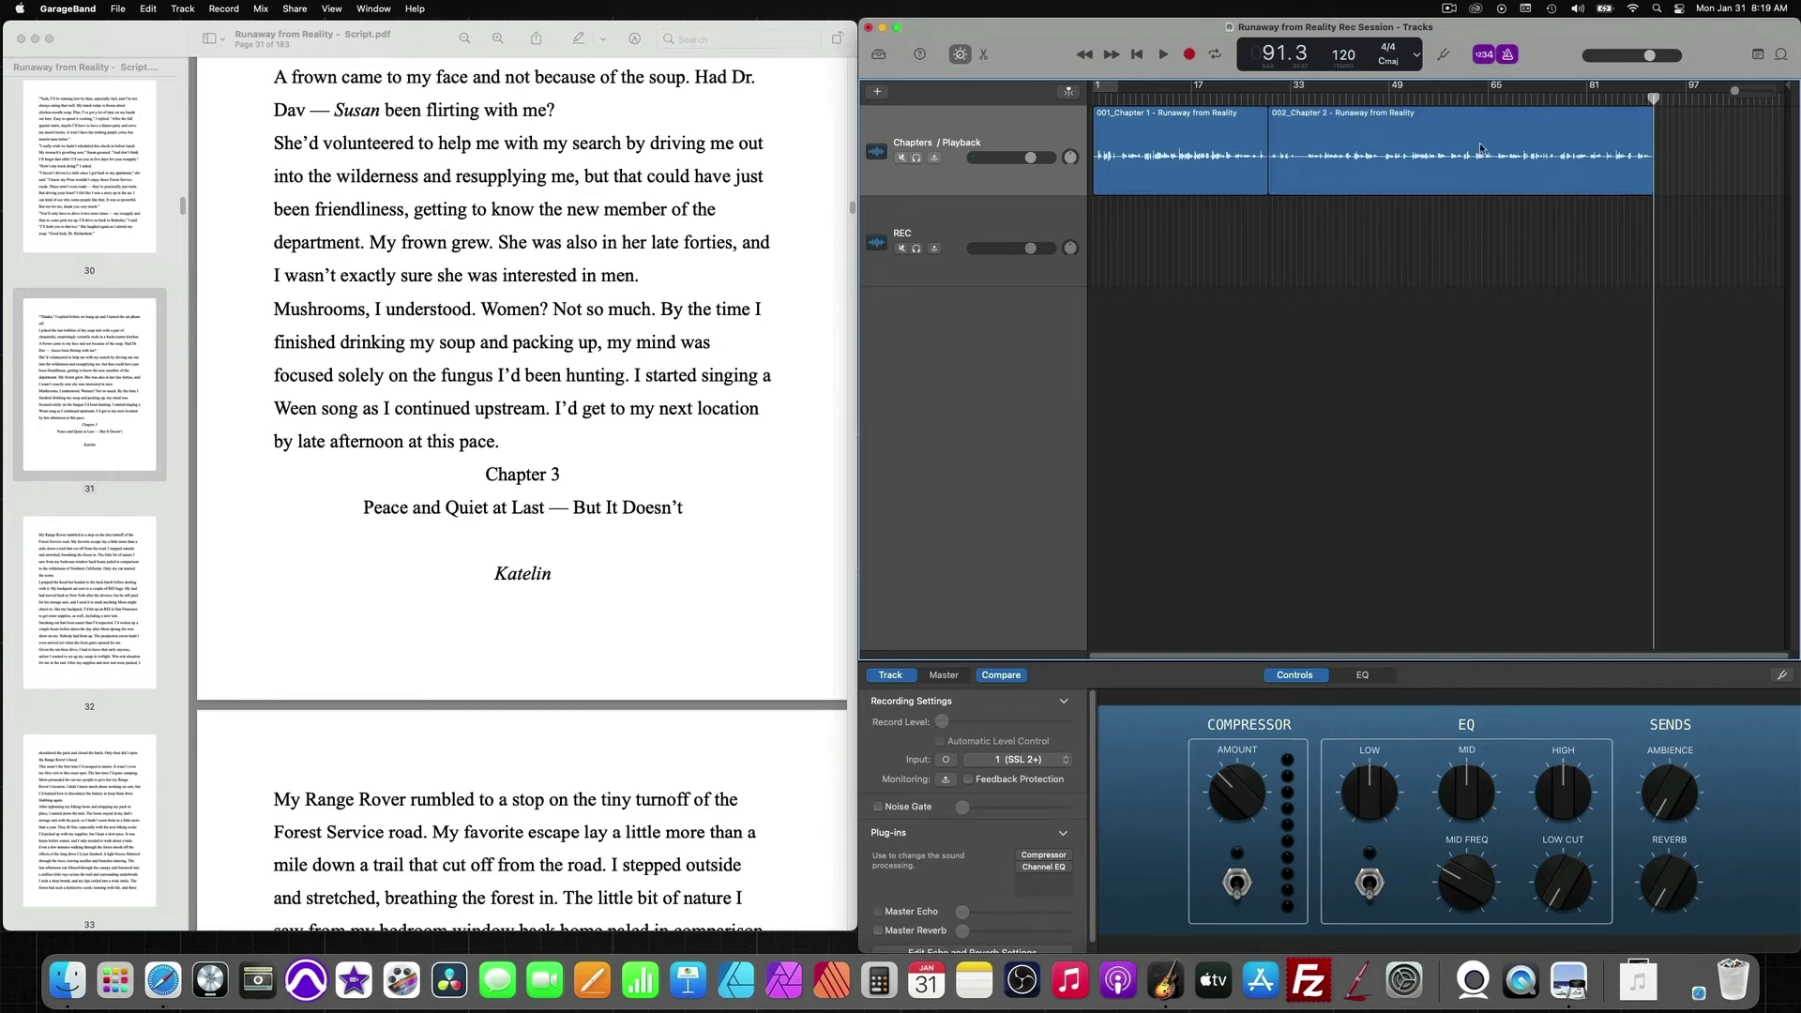
pyautogui.click(1480, 147)
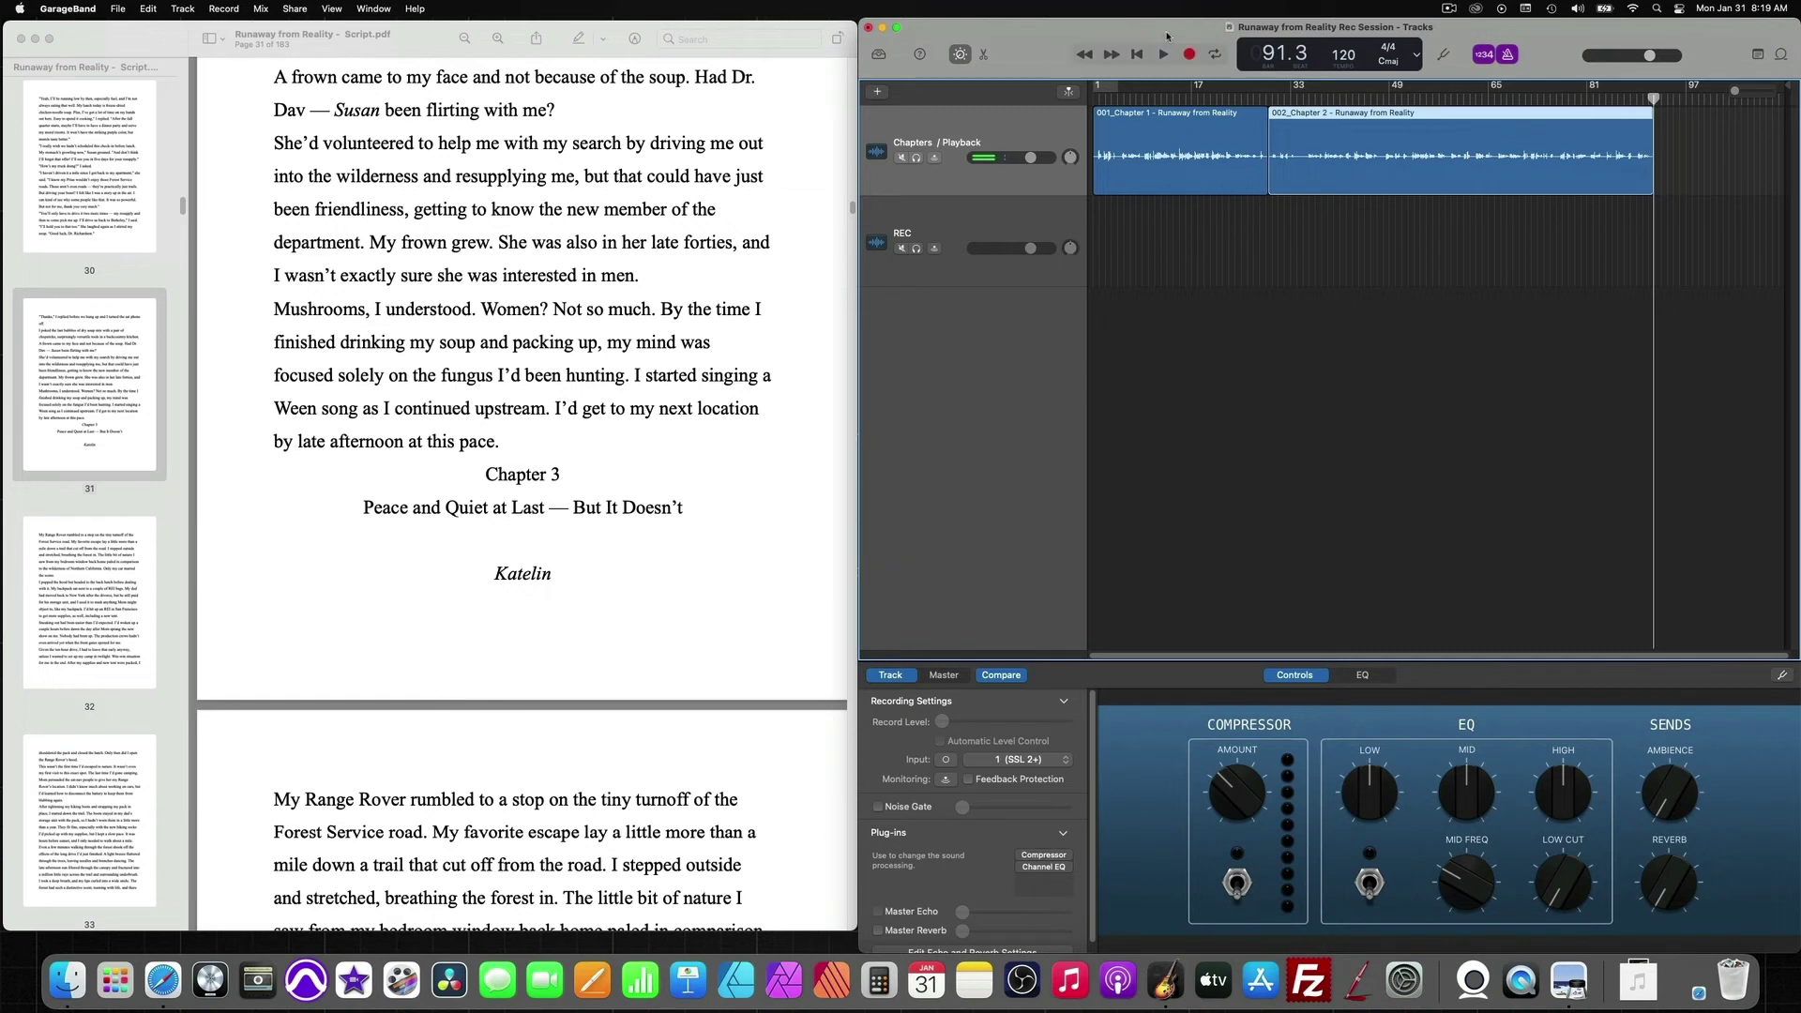
# Export the song to disk as 16-bit WAVE named '002_Chapter 2 - Runaway from Reality' in Chapters.
pyautogui.click(294, 9)
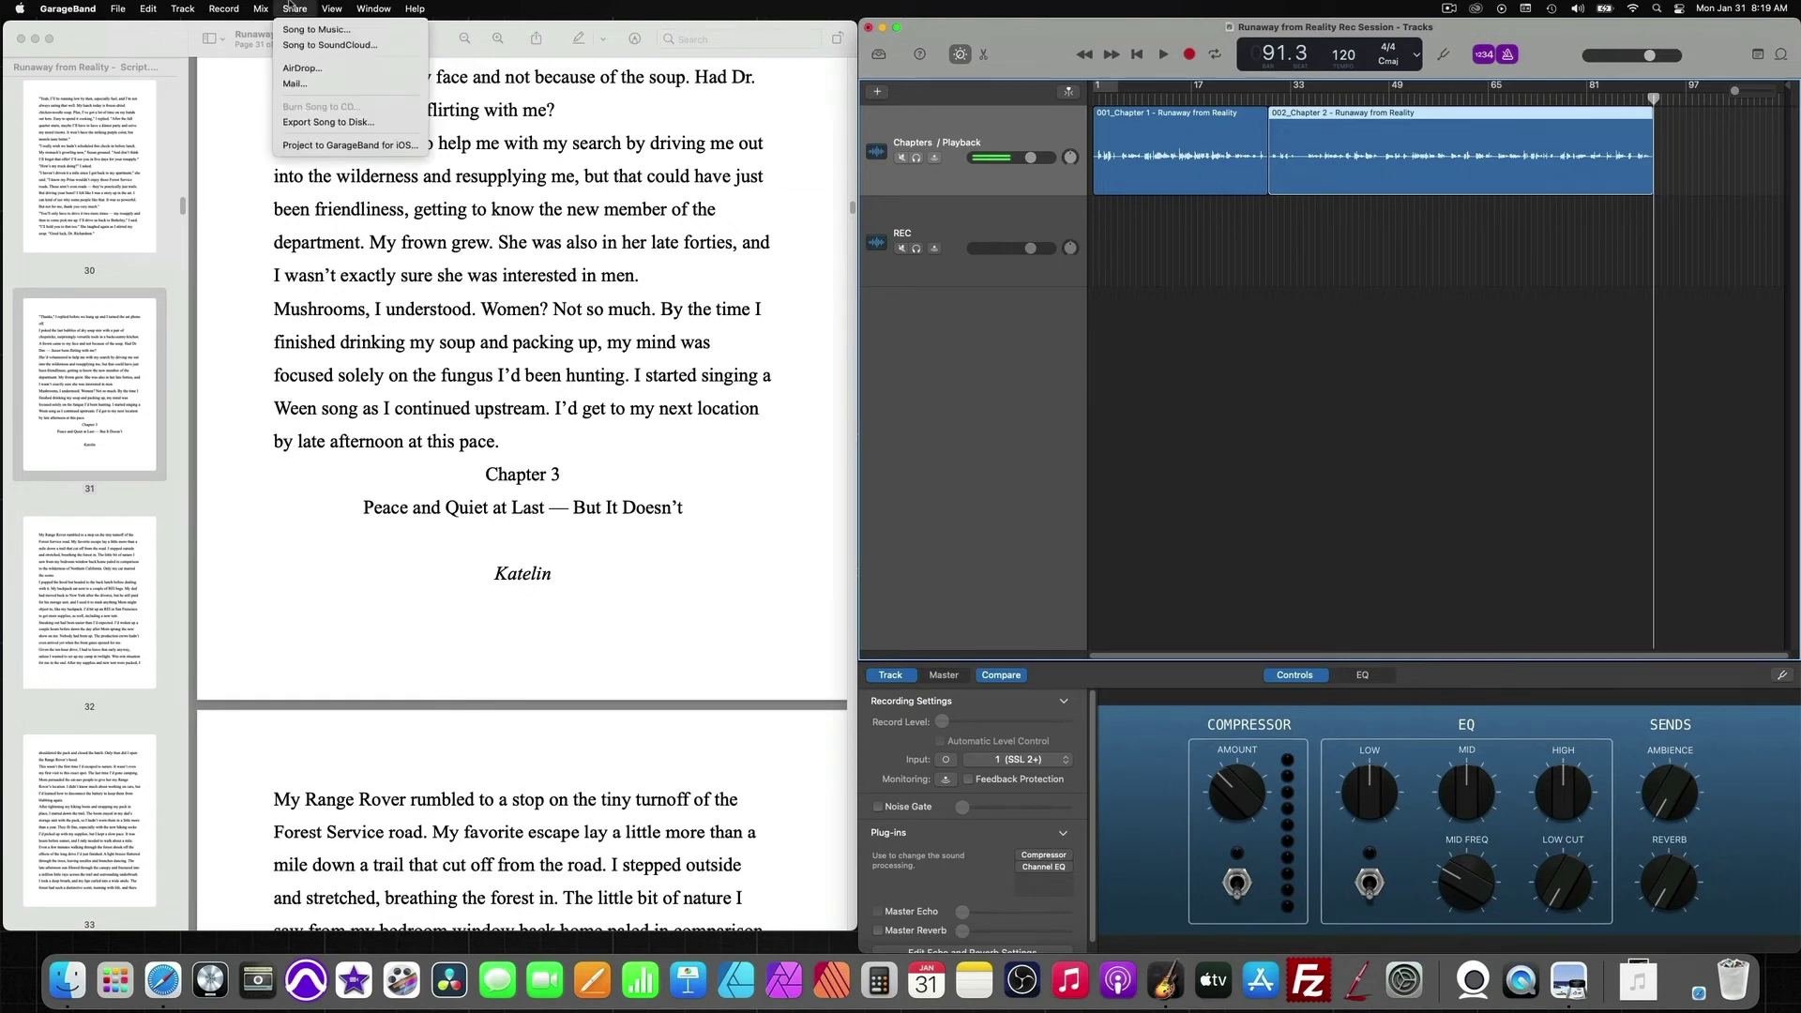
pyautogui.click(339, 124)
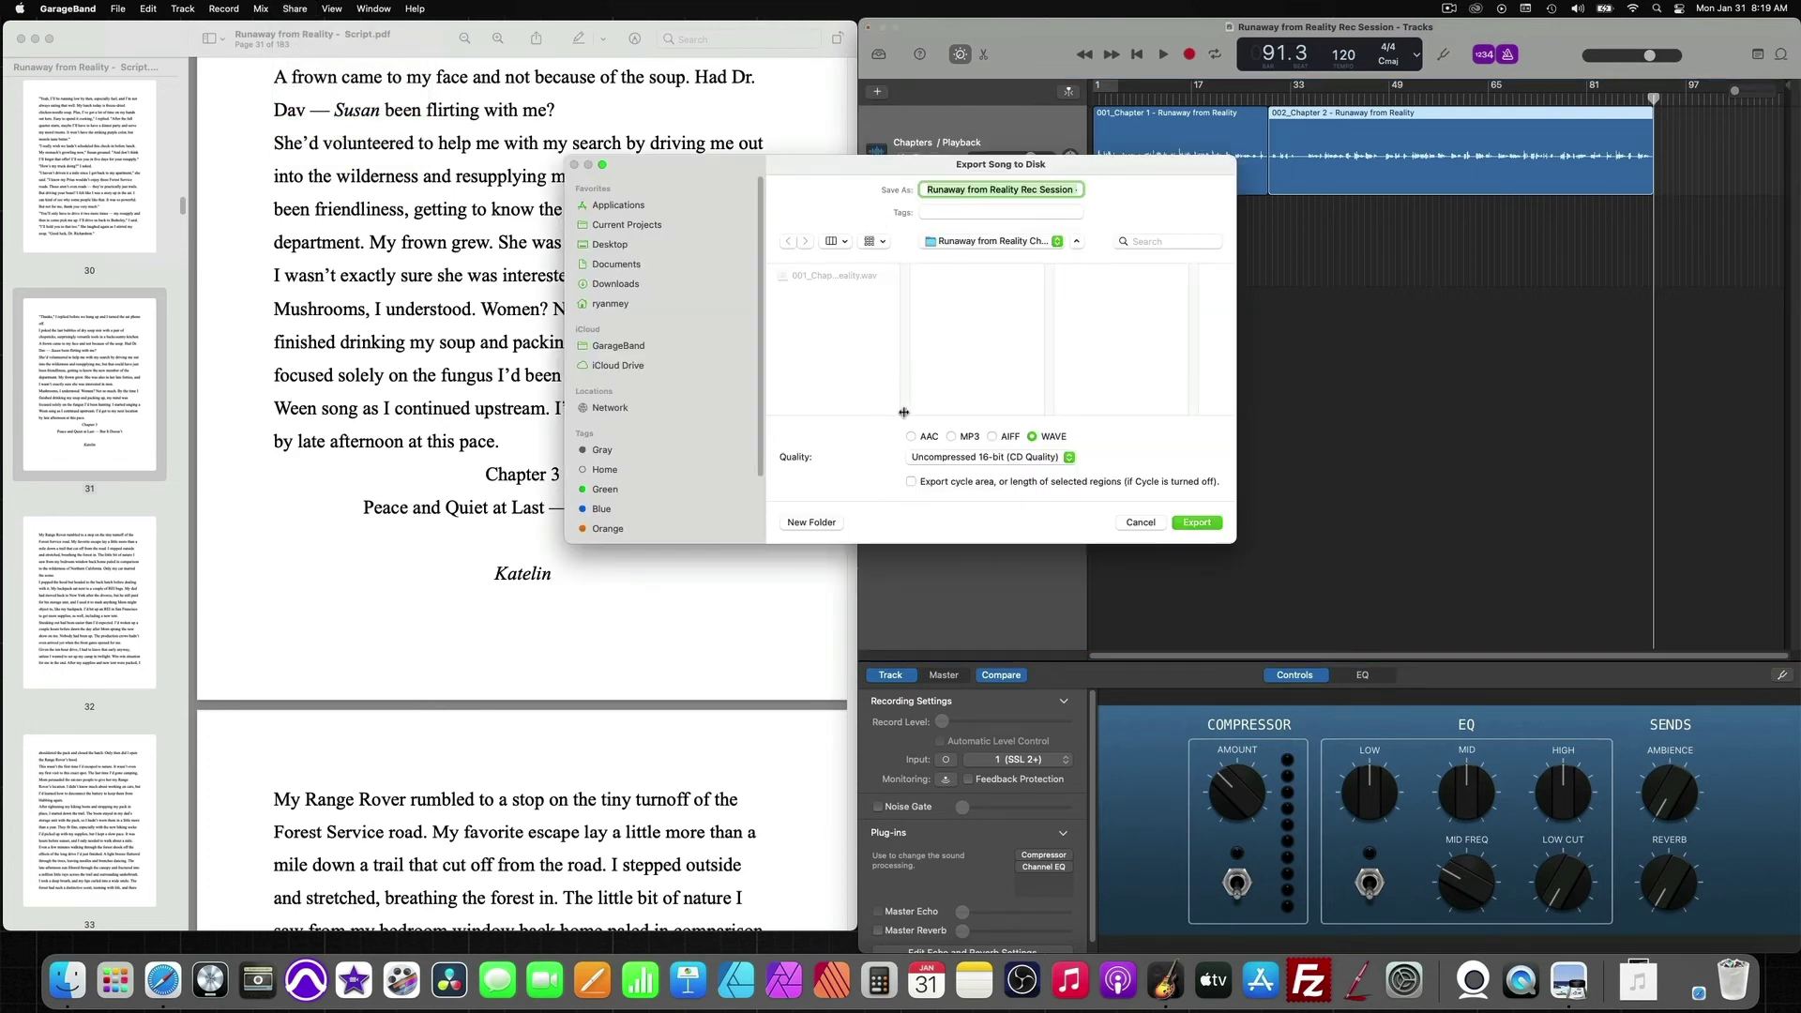
pyautogui.moveTo(904, 413); pyautogui.dragTo(992, 413)
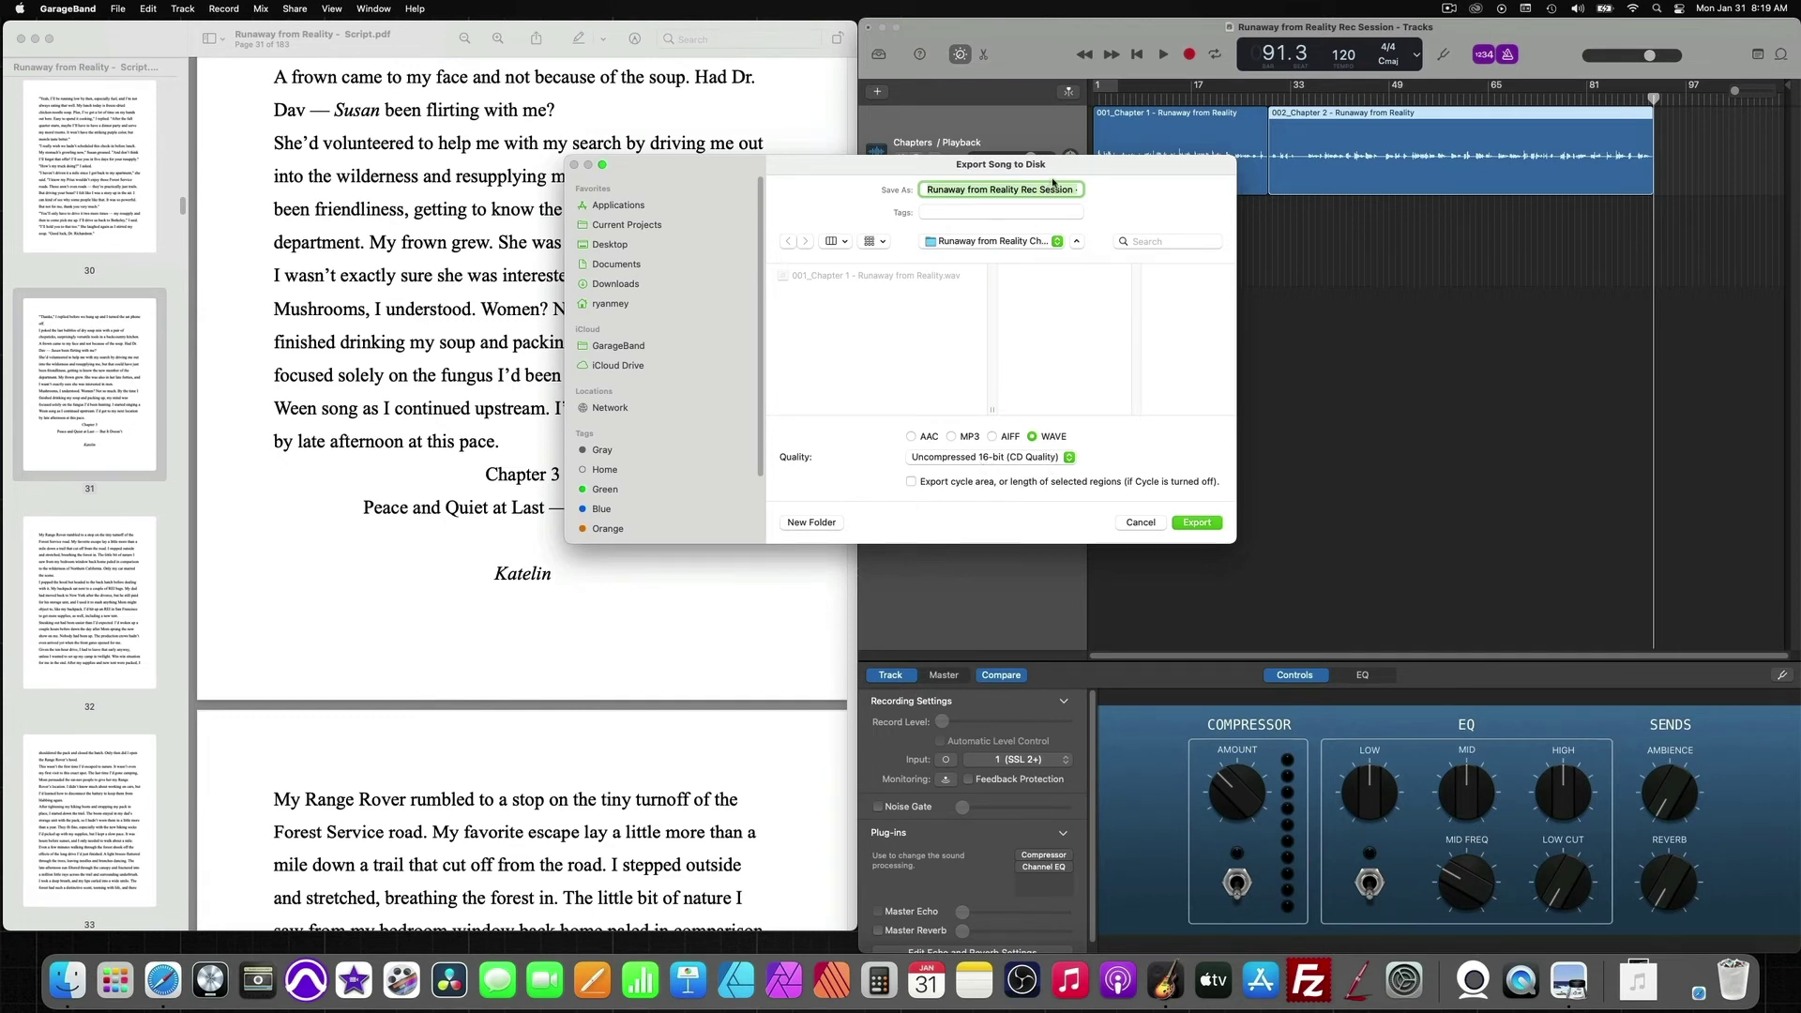
pyautogui.press('super+a')
pyautogui.write('002_Chapter 2 - Runaway from Reality')
pyautogui.click(1194, 525)
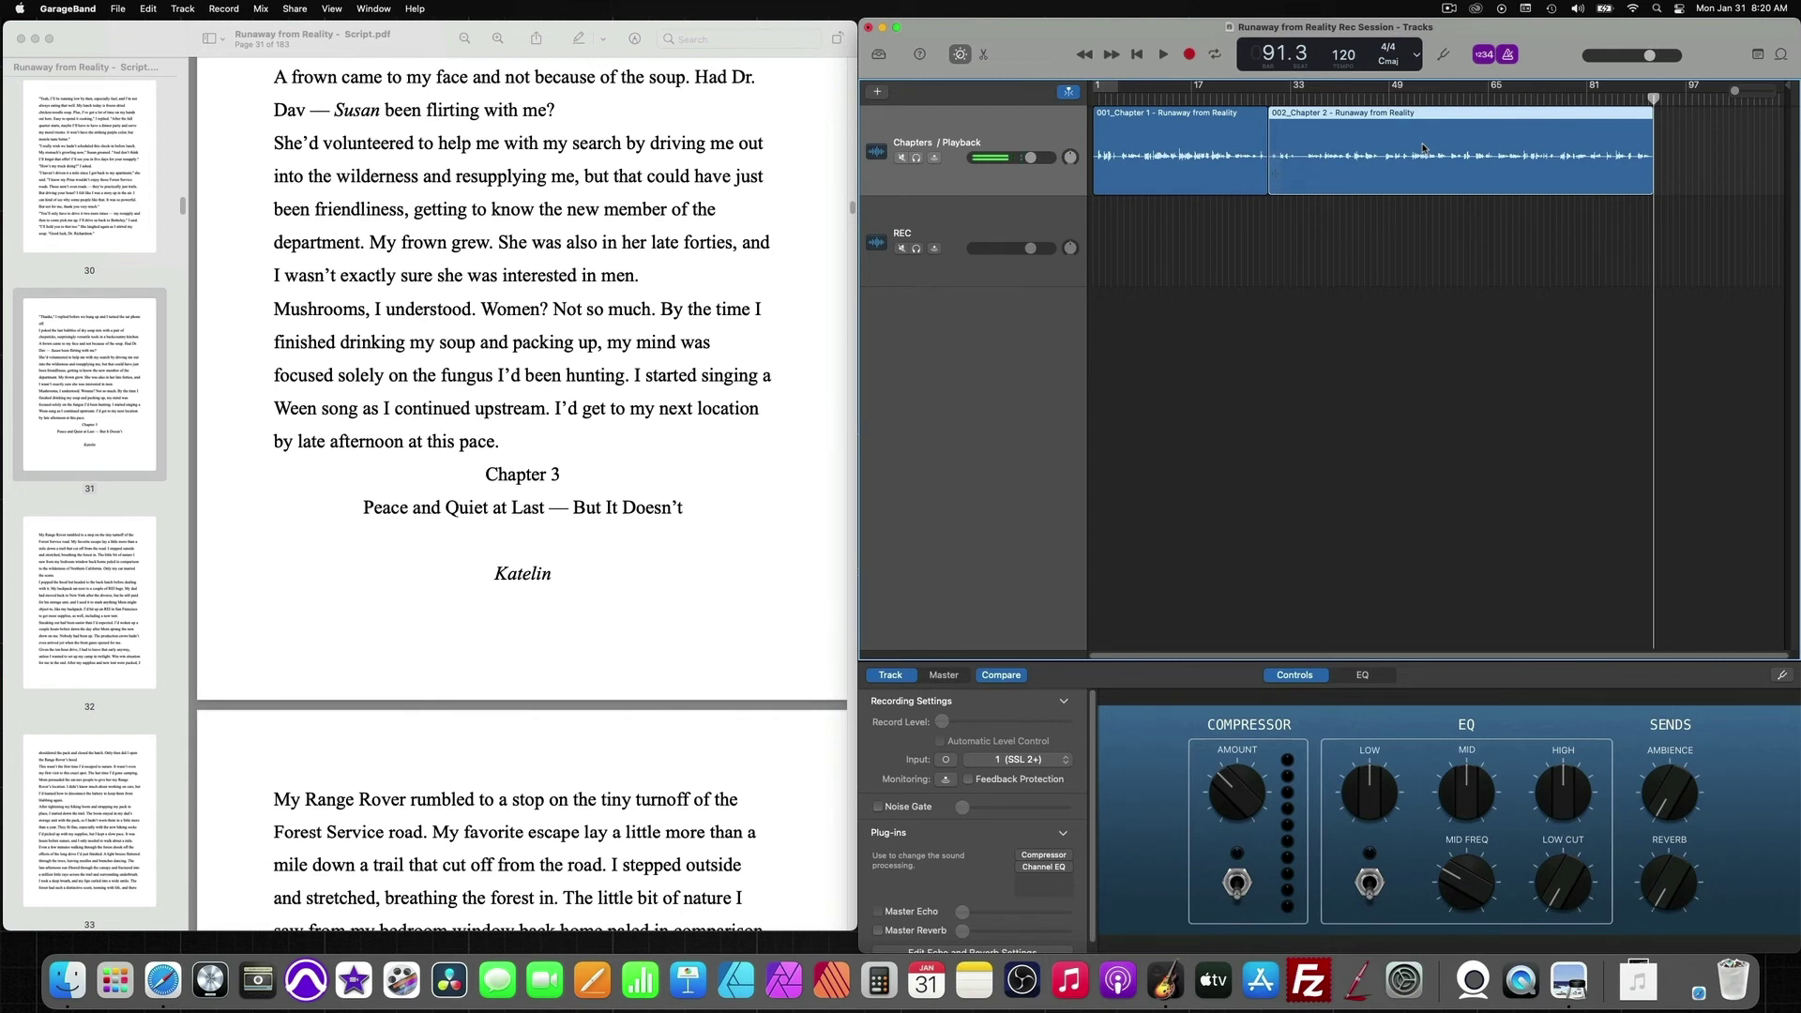
# In Finder, open the Runaway from Reality Chapters folder to see the 001_Chapter 1 and 002_Chapter 2 WAV files.
pyautogui.press('super+Tab')
pyautogui.press('super+Tab')
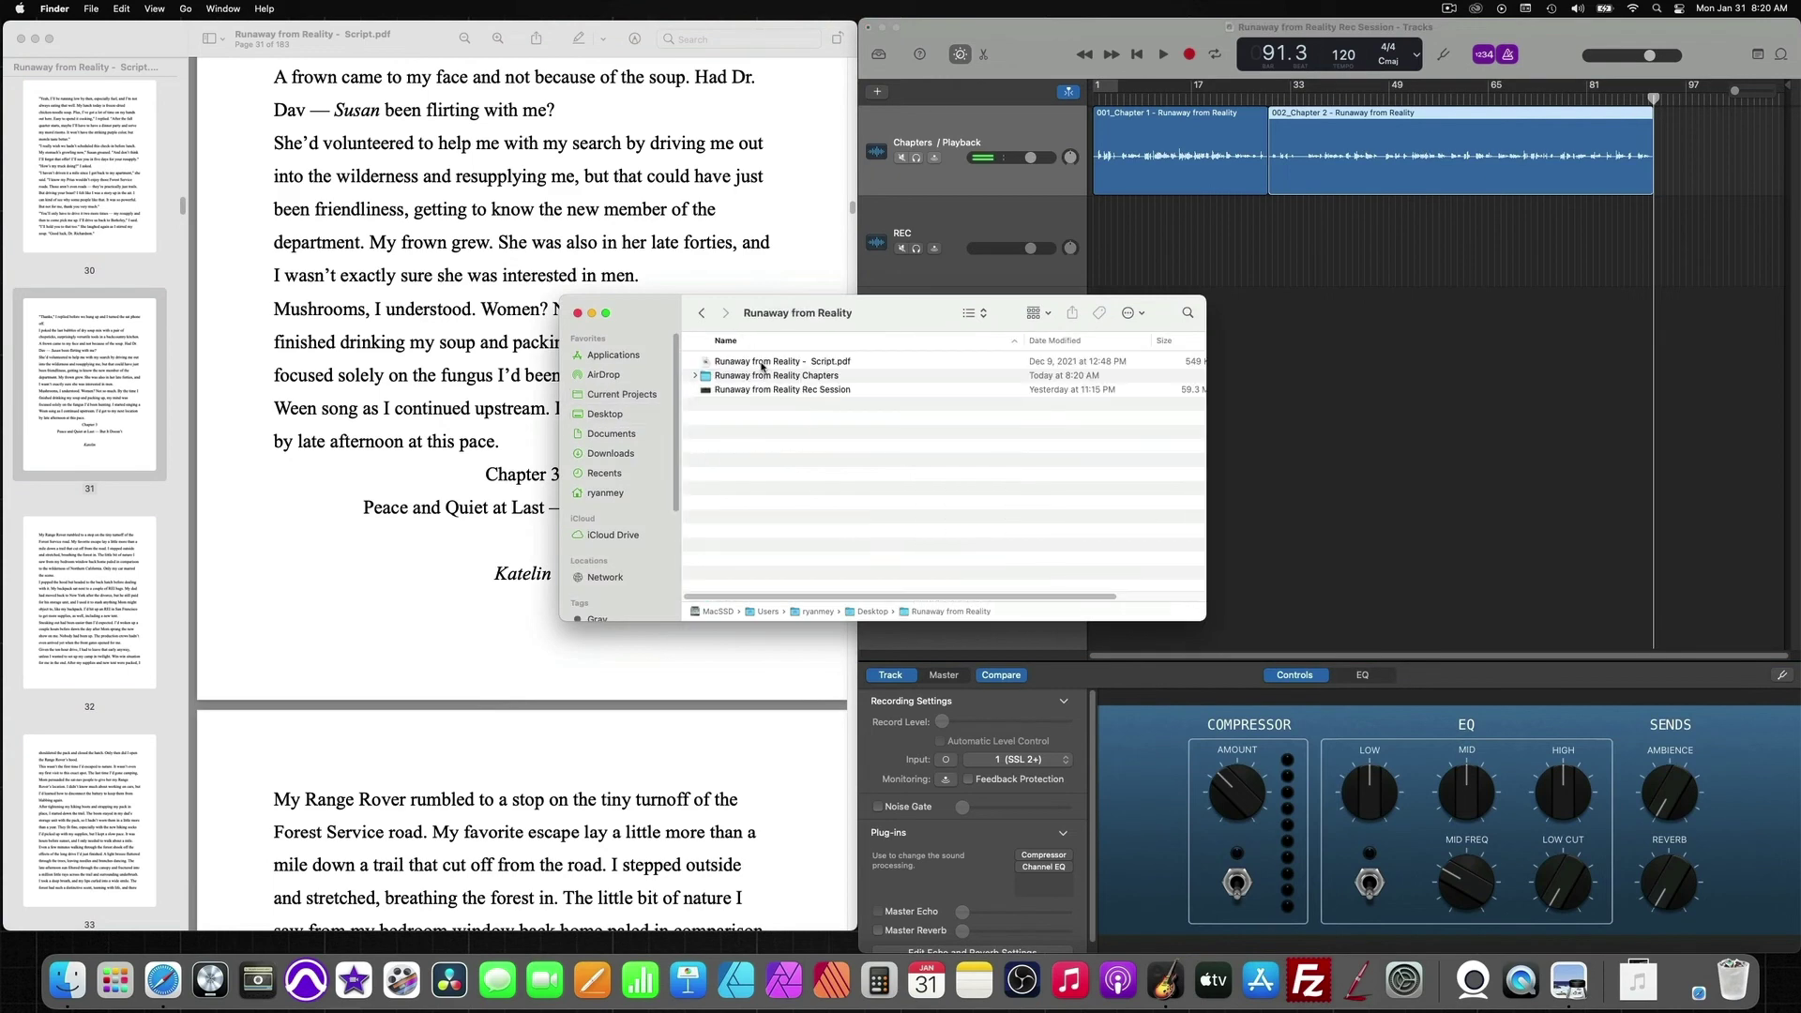
pyautogui.doubleClick(938, 375)
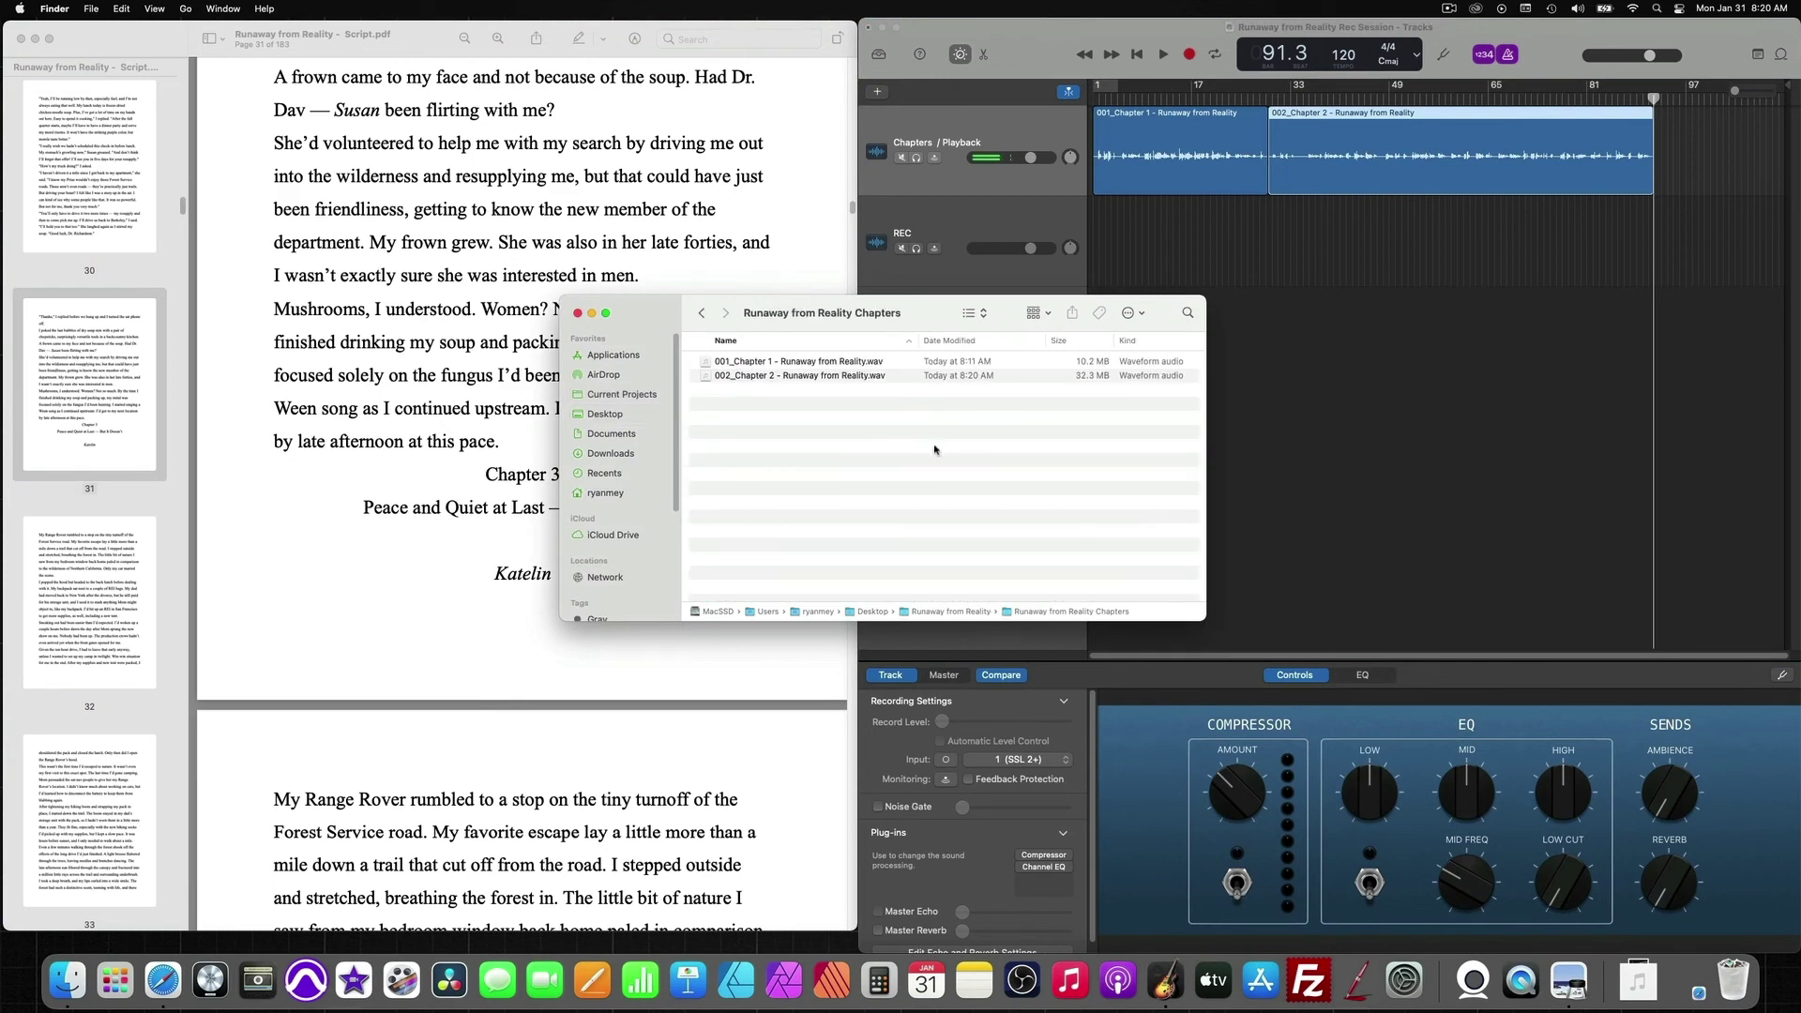